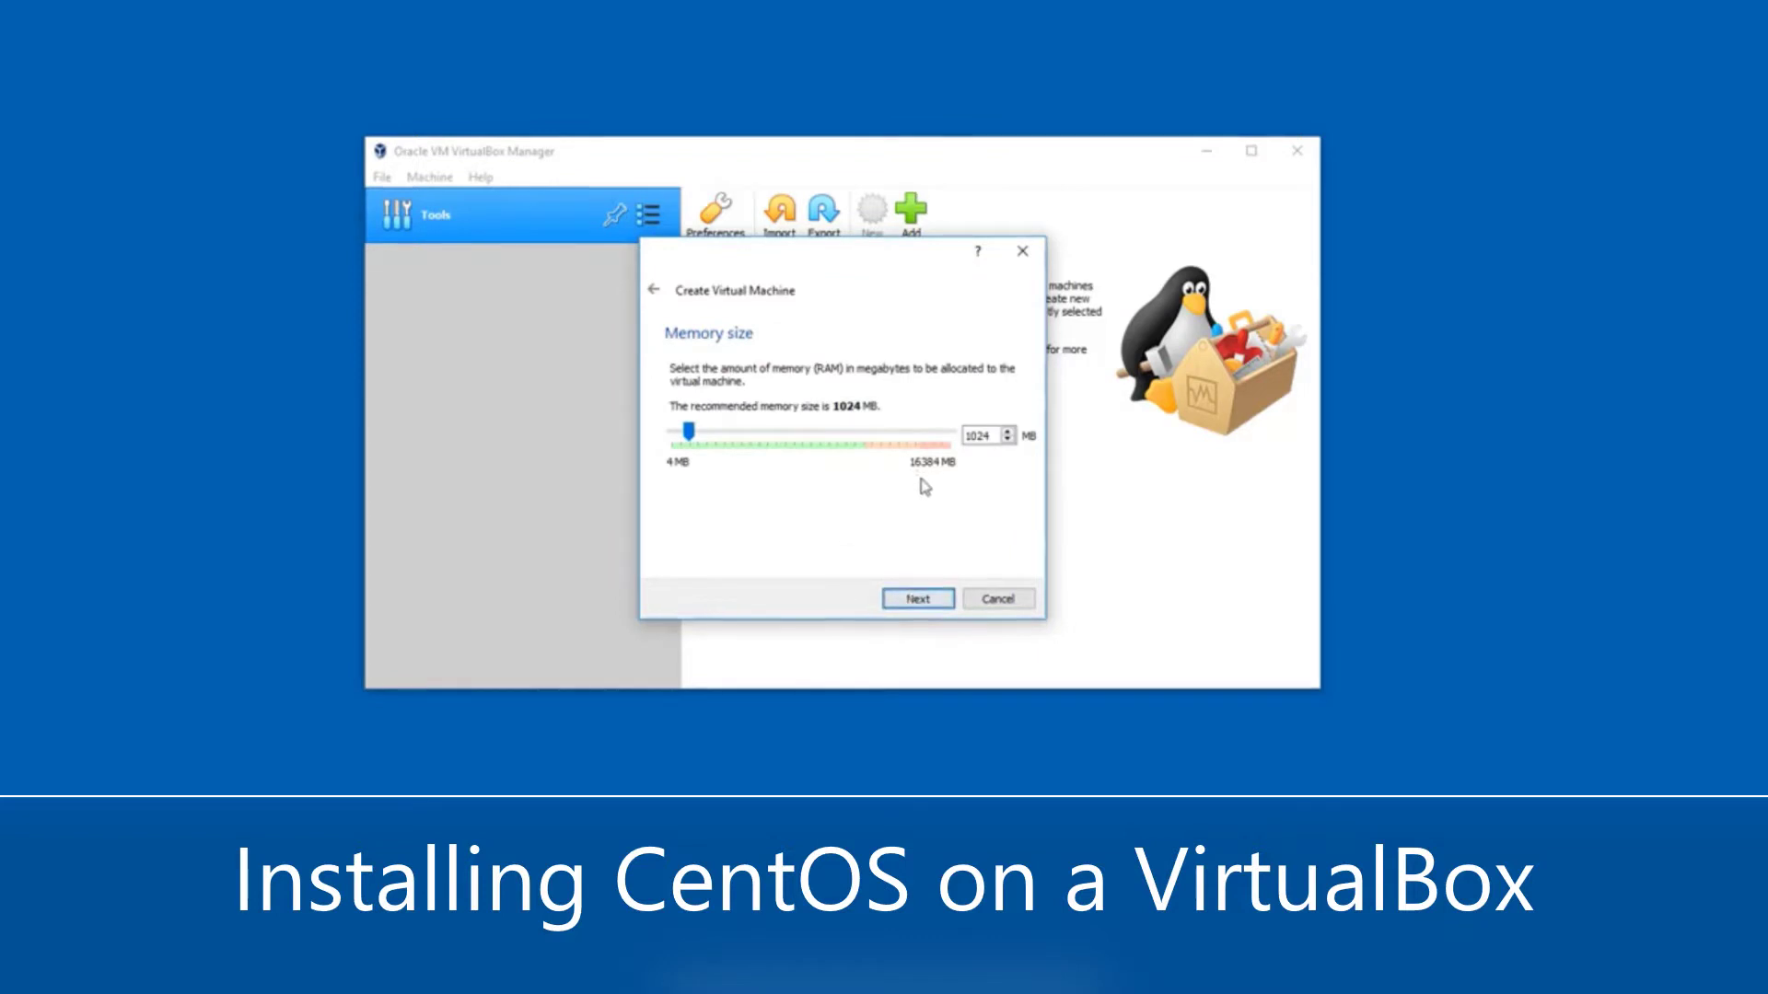
# - Set the virtual machine's memory to 2048 MB and choose to create a virtual hard disk now
pyautogui.click(727, 443)
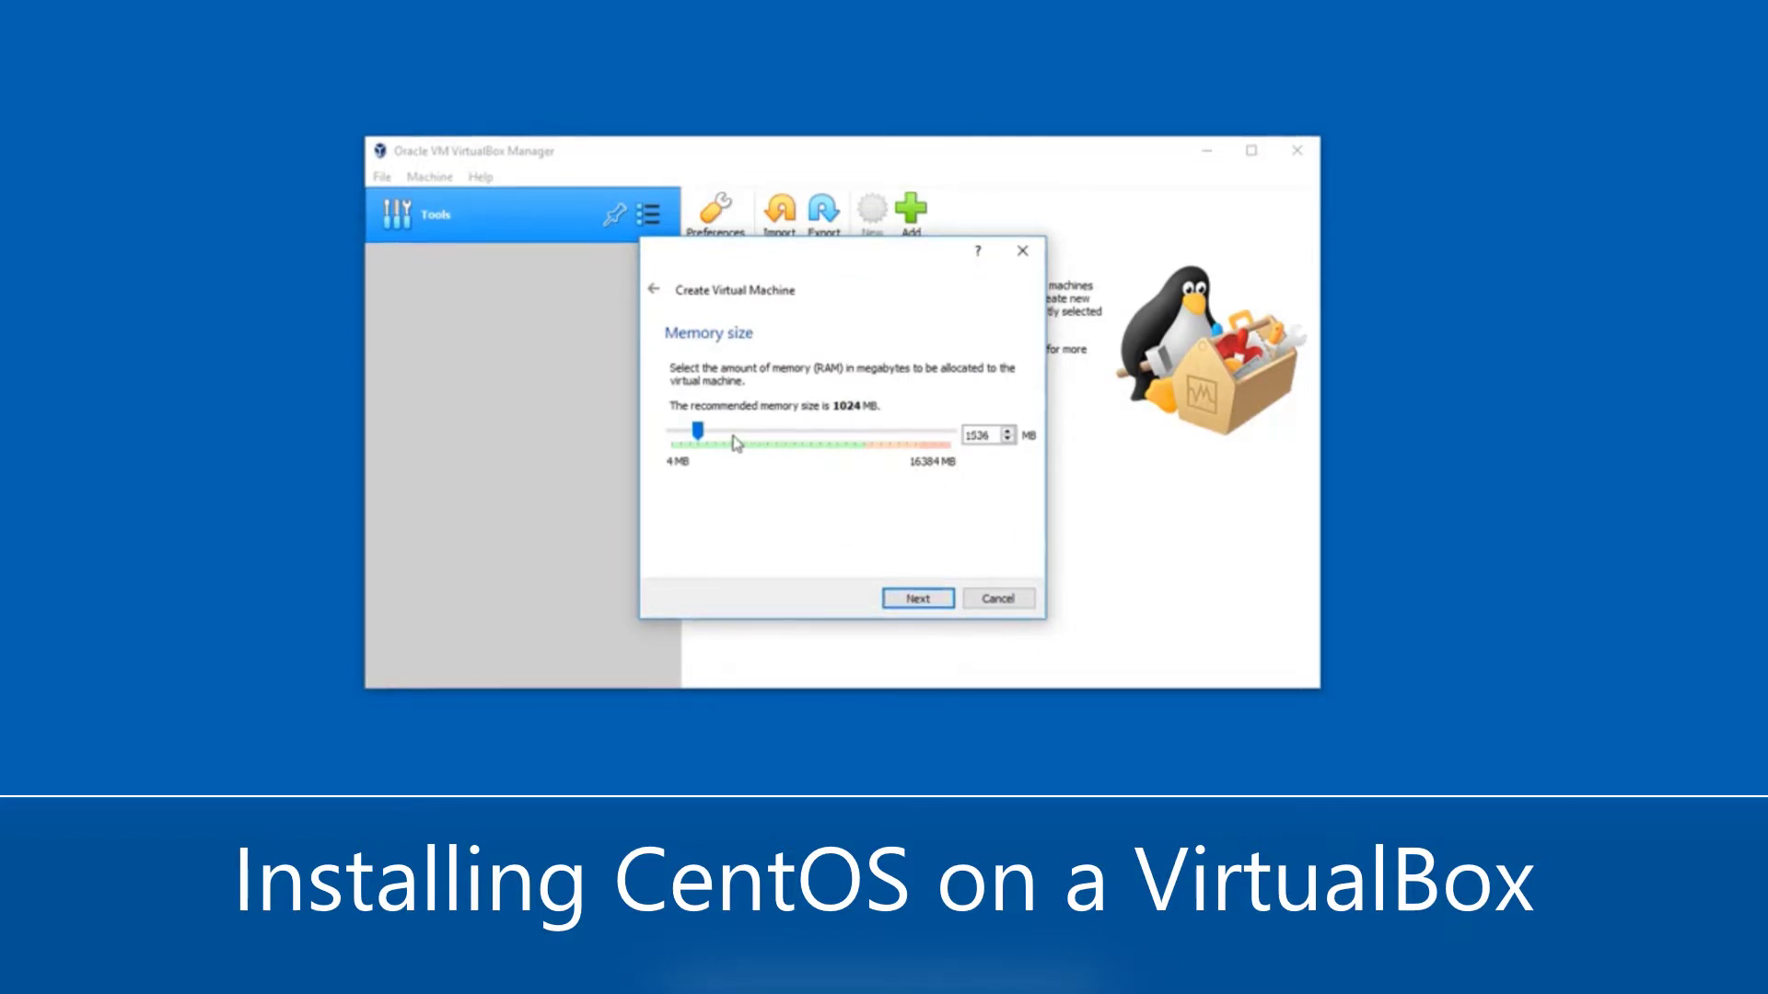
pyautogui.click(923, 601)
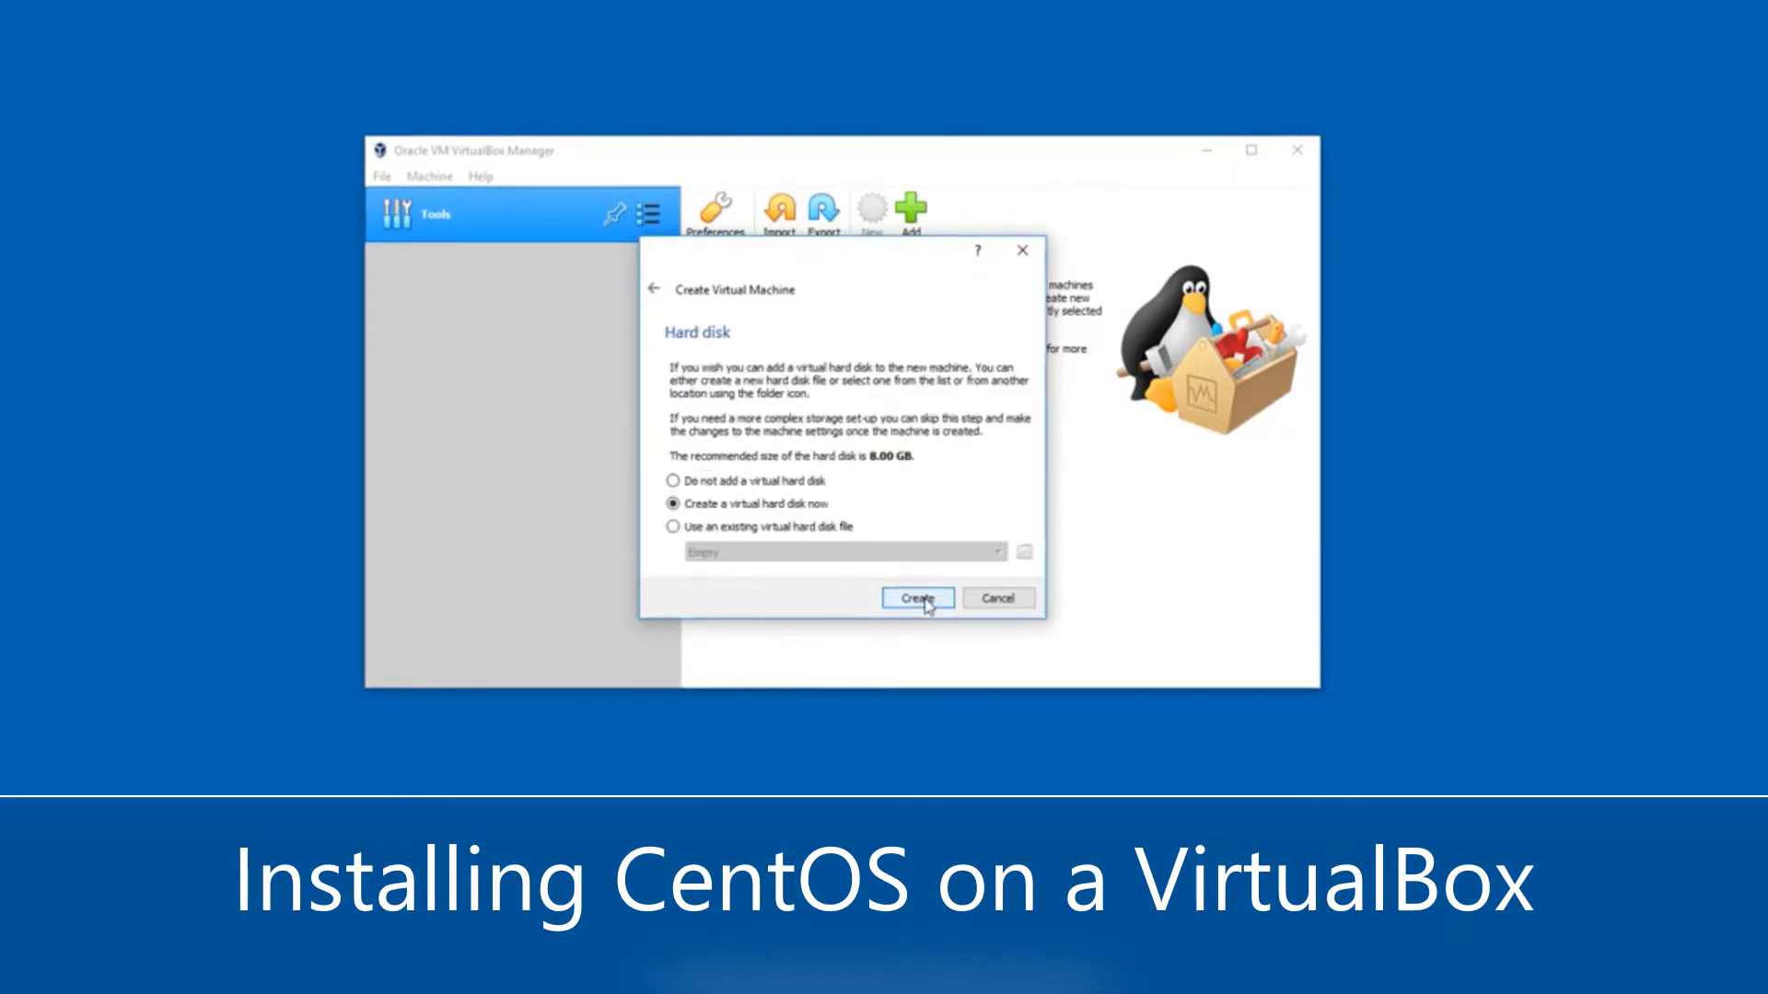
pyautogui.click(926, 600)
# - Create CentOS.vdi as a dynamically allocated virtual hard disk with a size of 20 GB
pyautogui.click(943, 634)
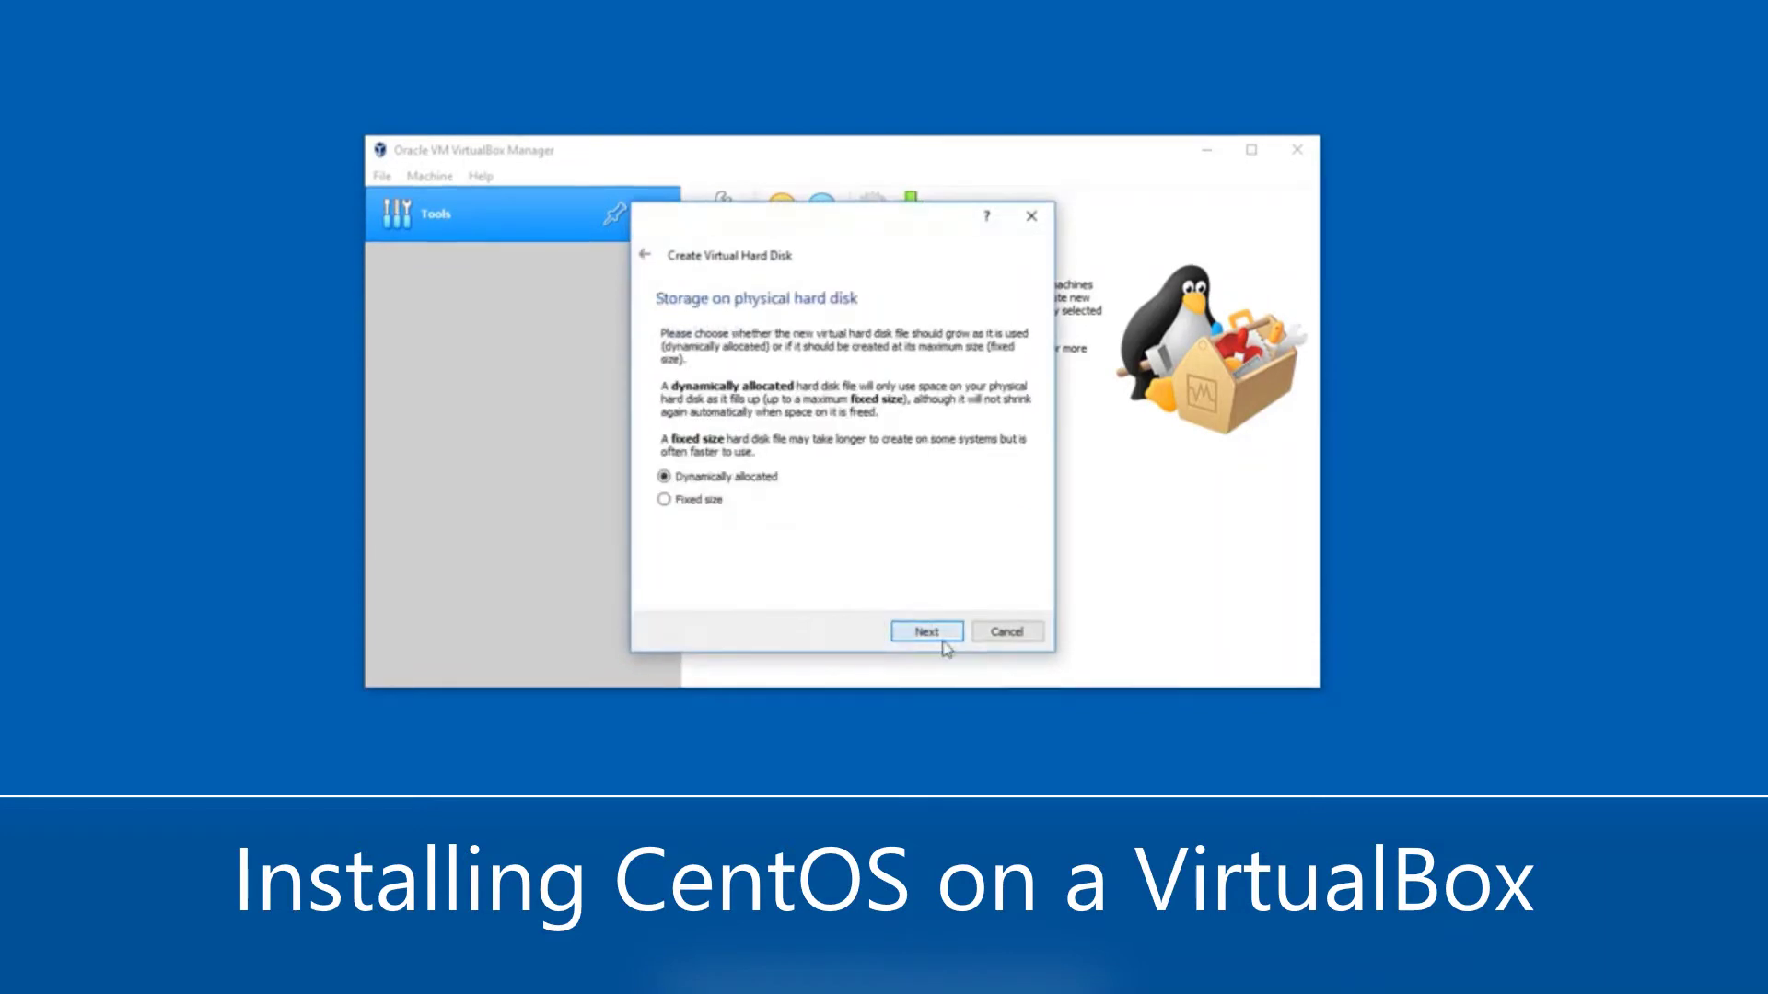
pyautogui.click(939, 633)
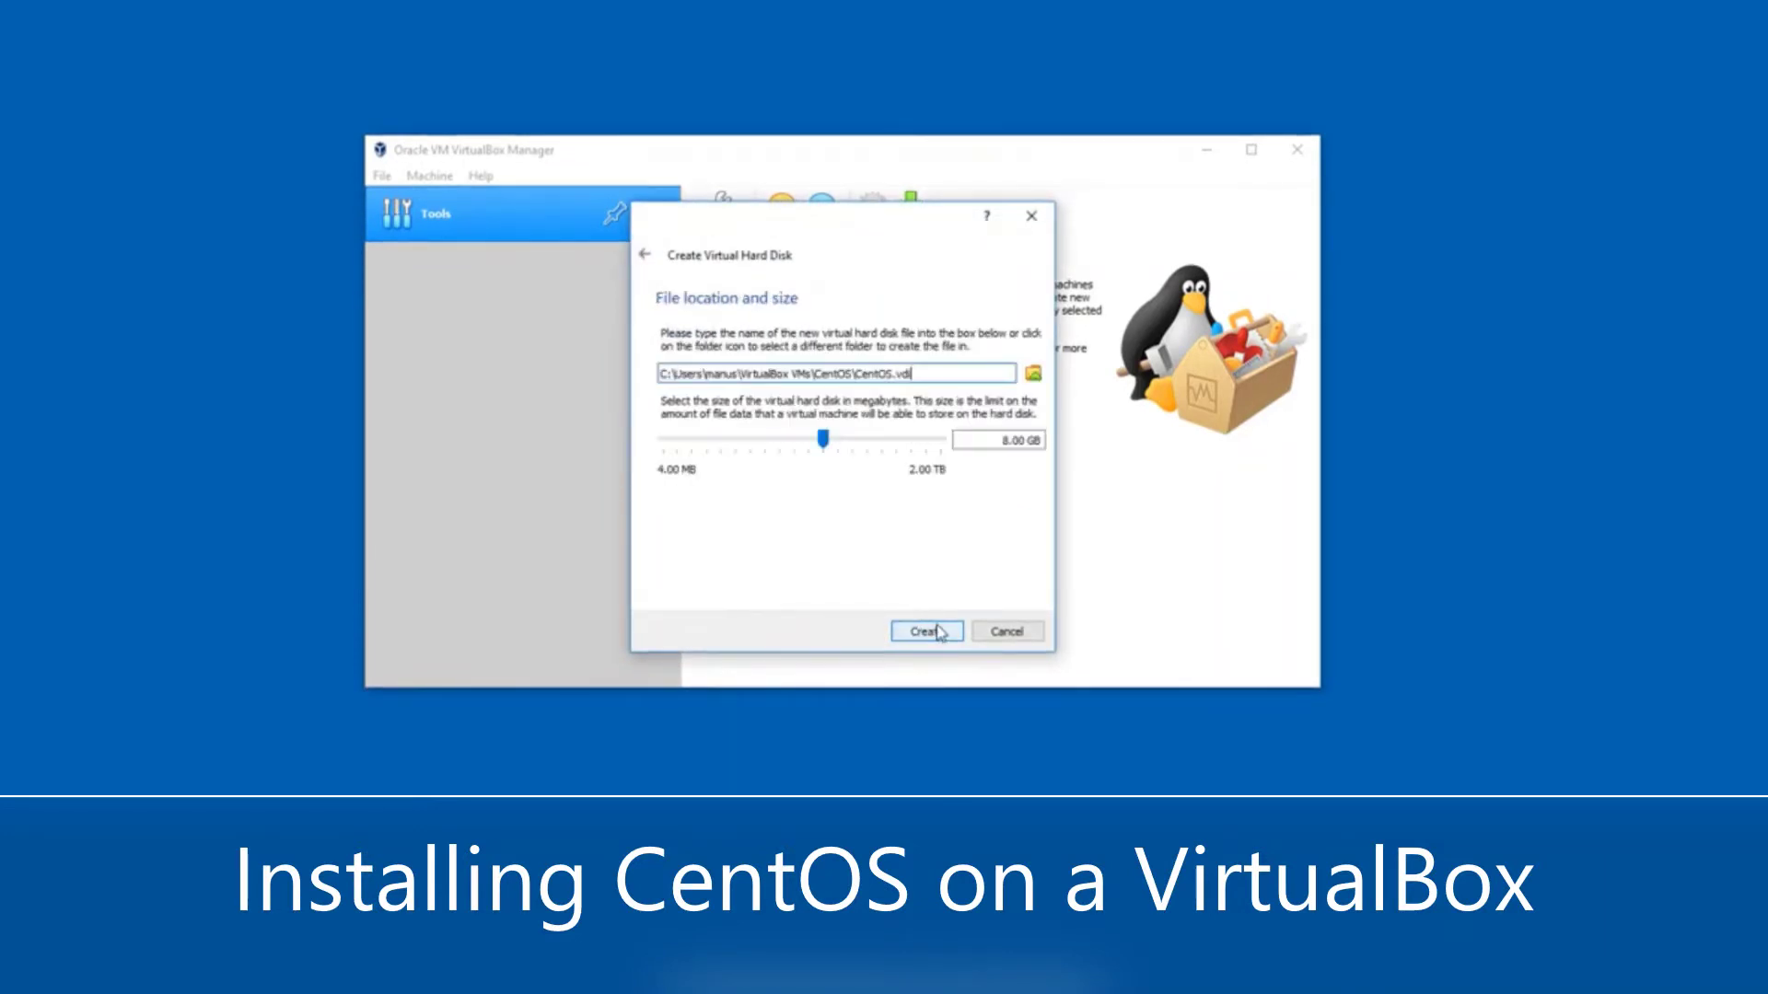
pyautogui.click(1007, 440)
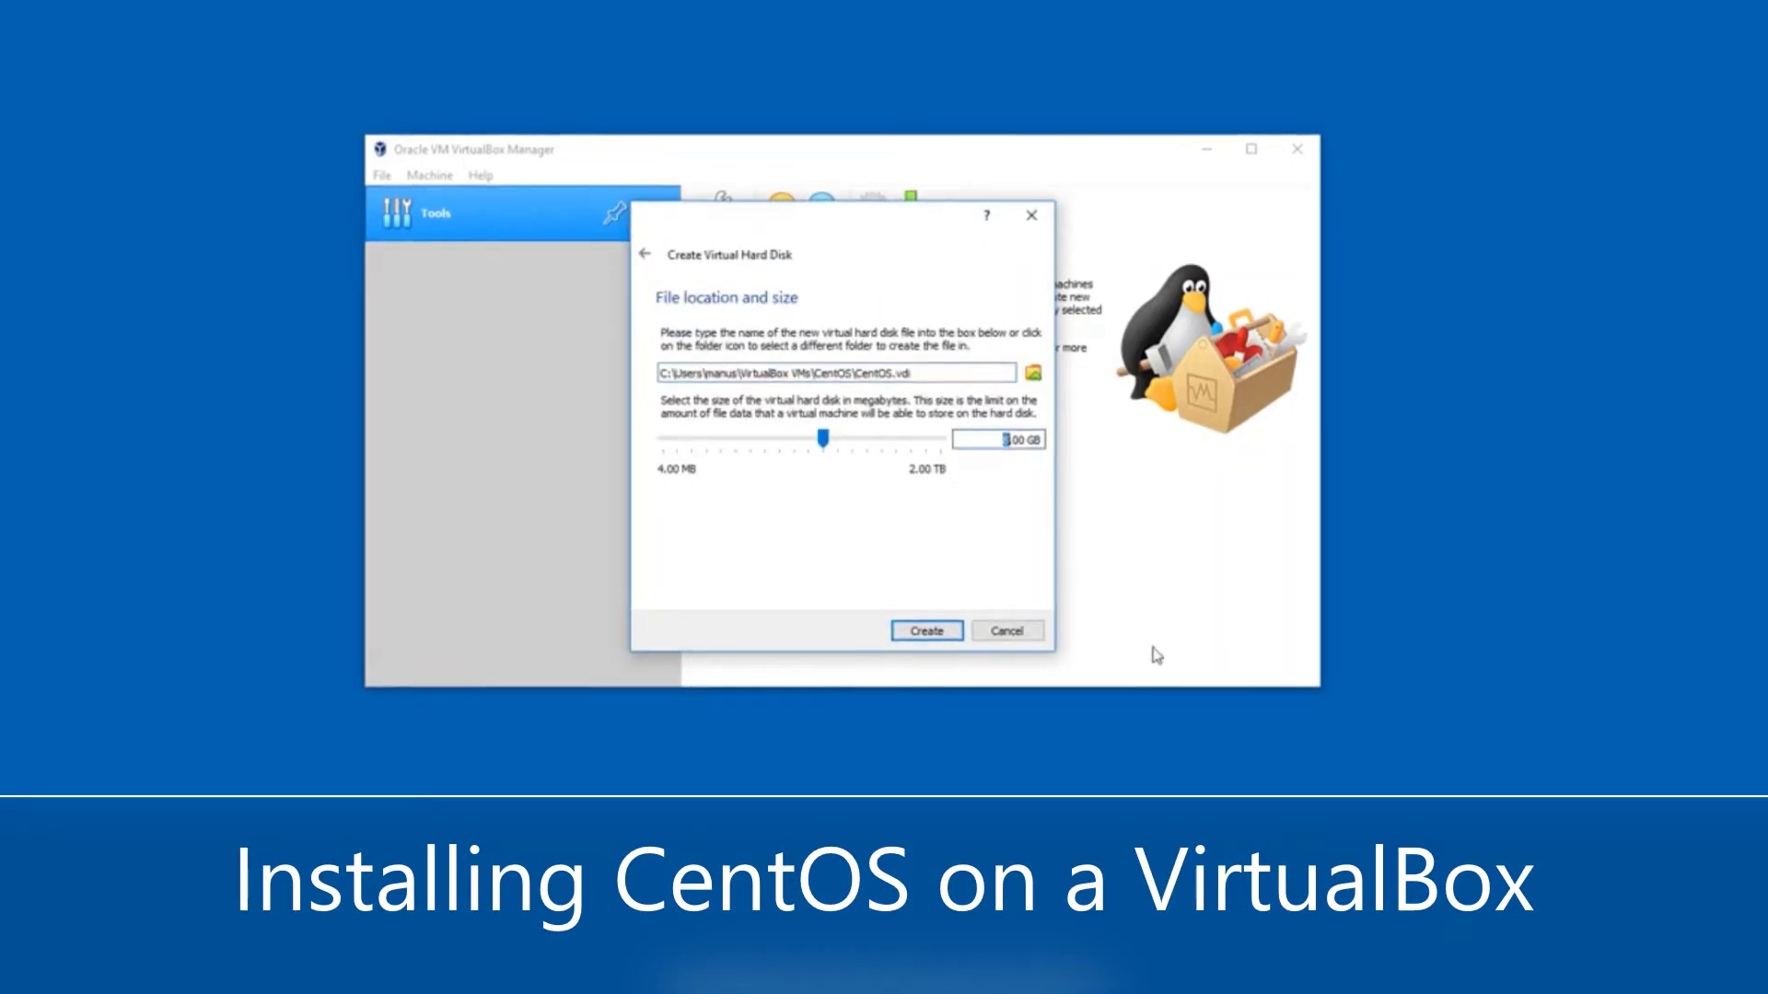
pyautogui.write('20')
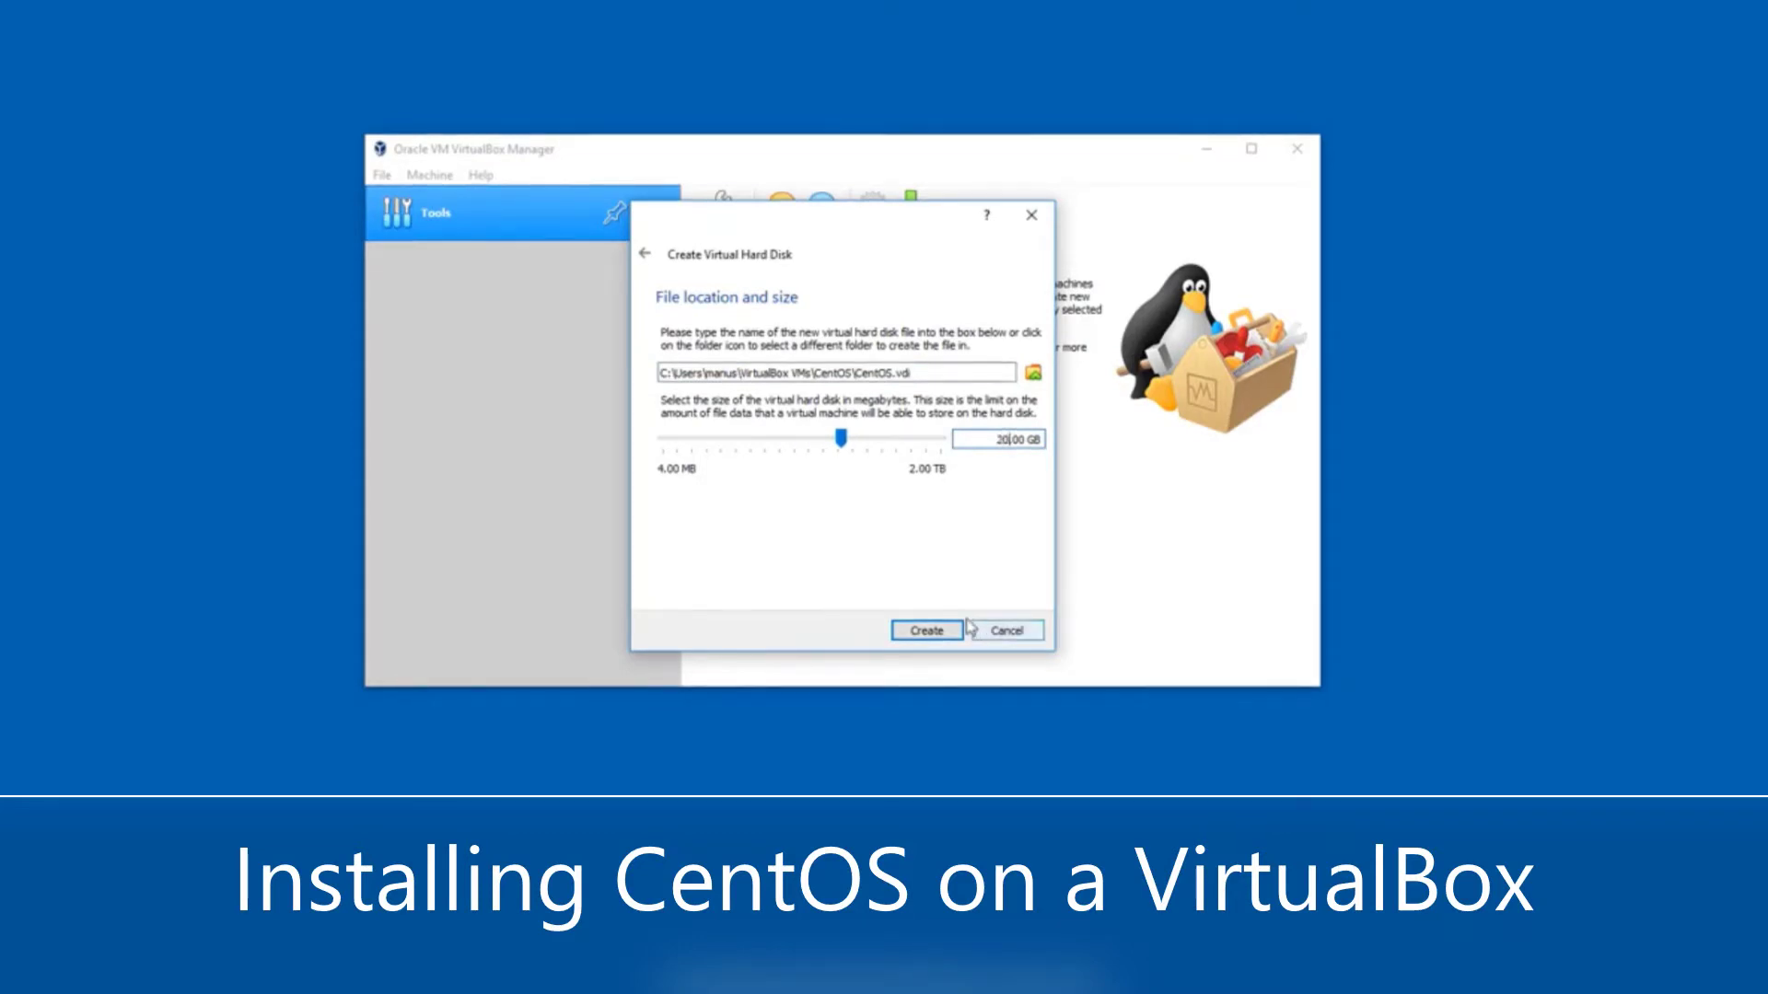
pyautogui.click(944, 633)
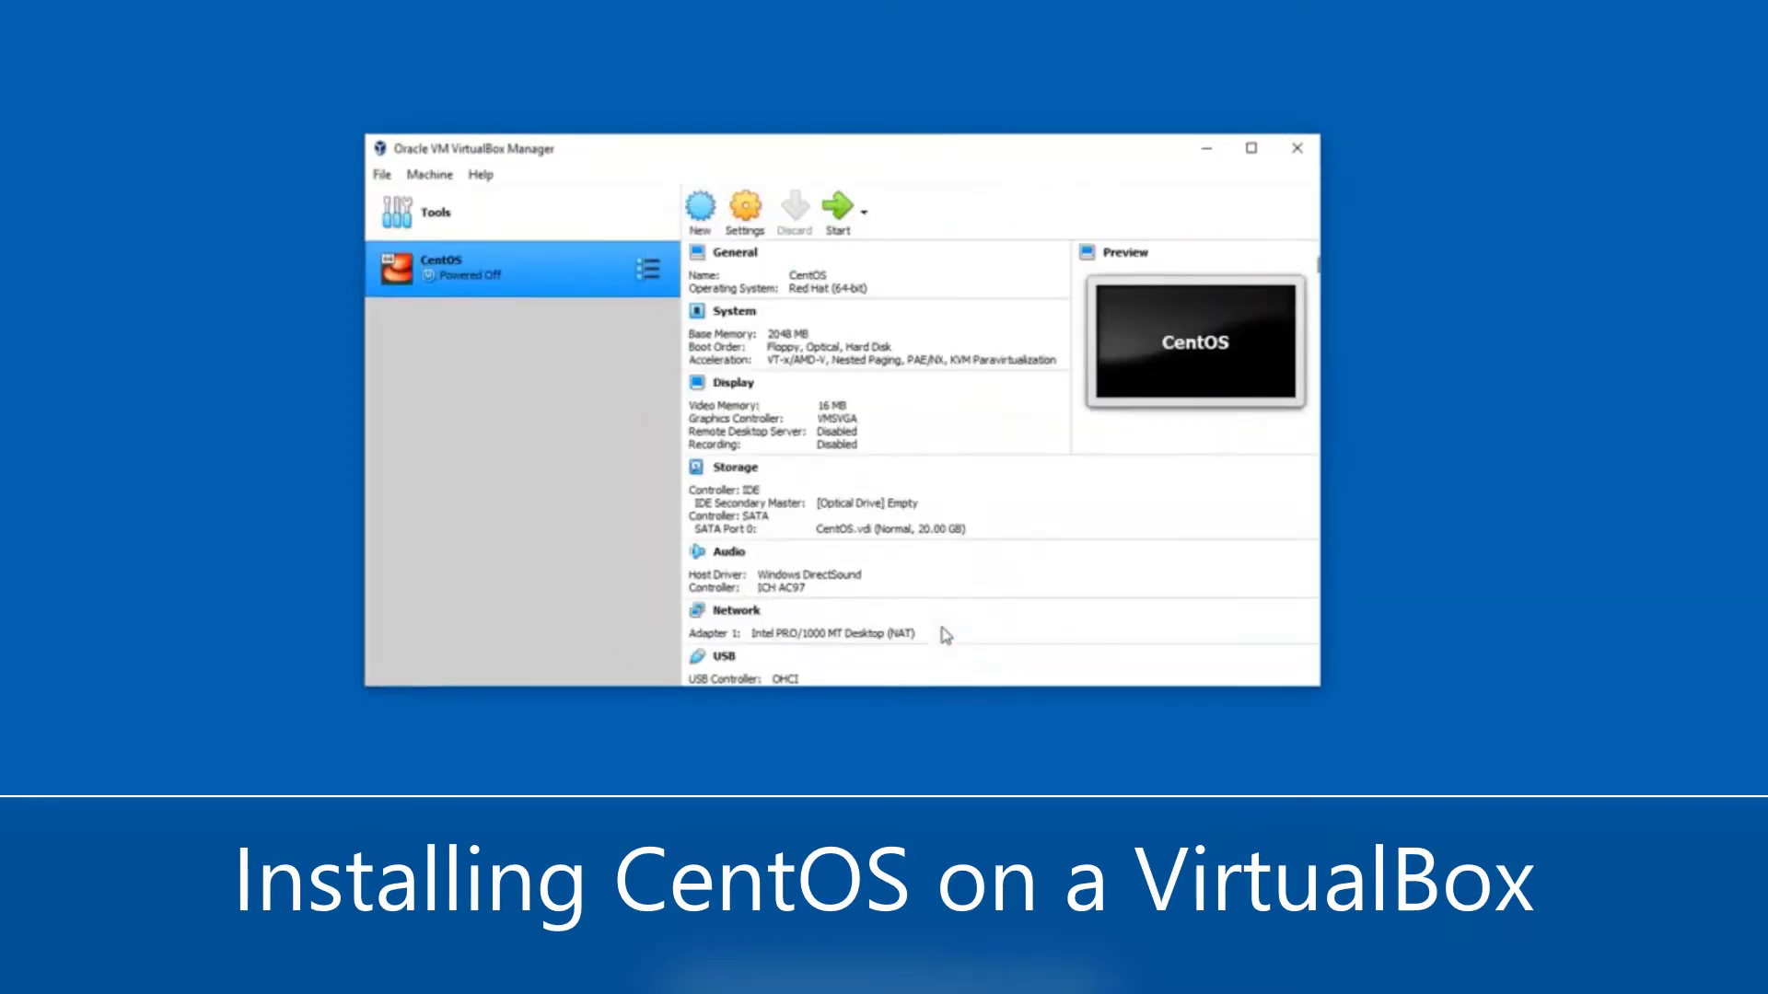
# - Add an optical drive with the CentOS-8.1.1911-x86_64-dvd1 (2).iso image to the CentOS machine's IDE controller and save the settings
pyautogui.click(745, 209)
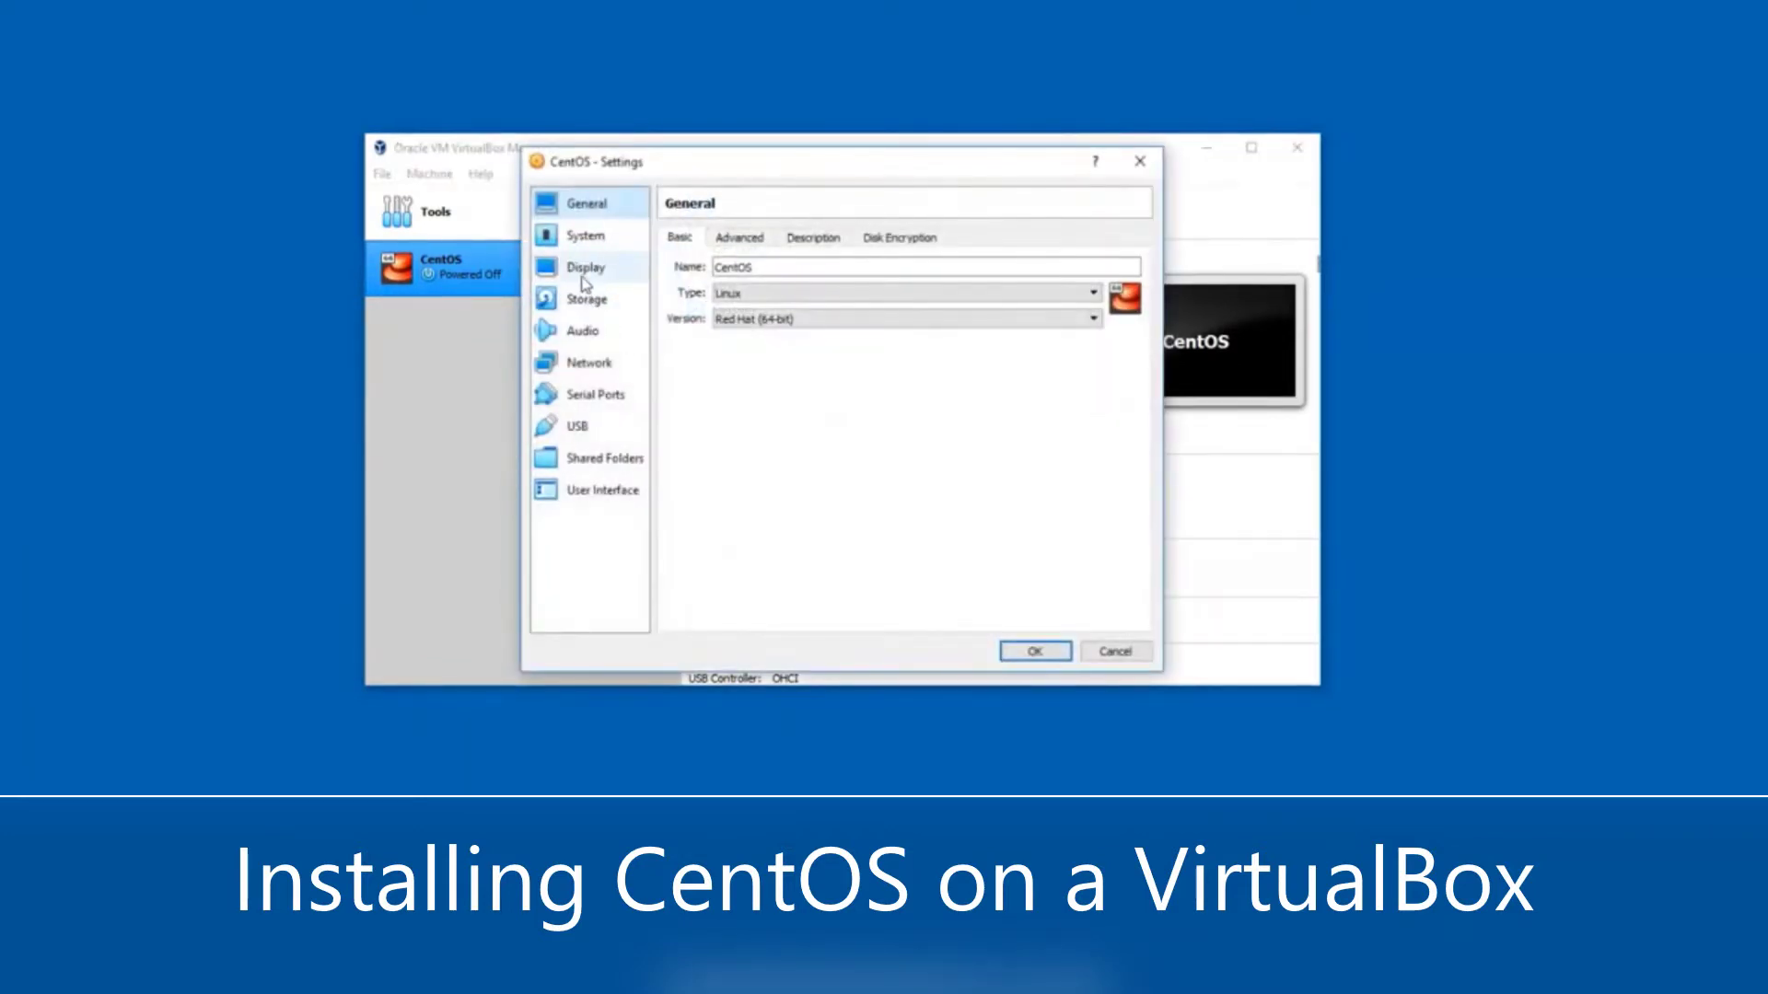
pyautogui.click(593, 304)
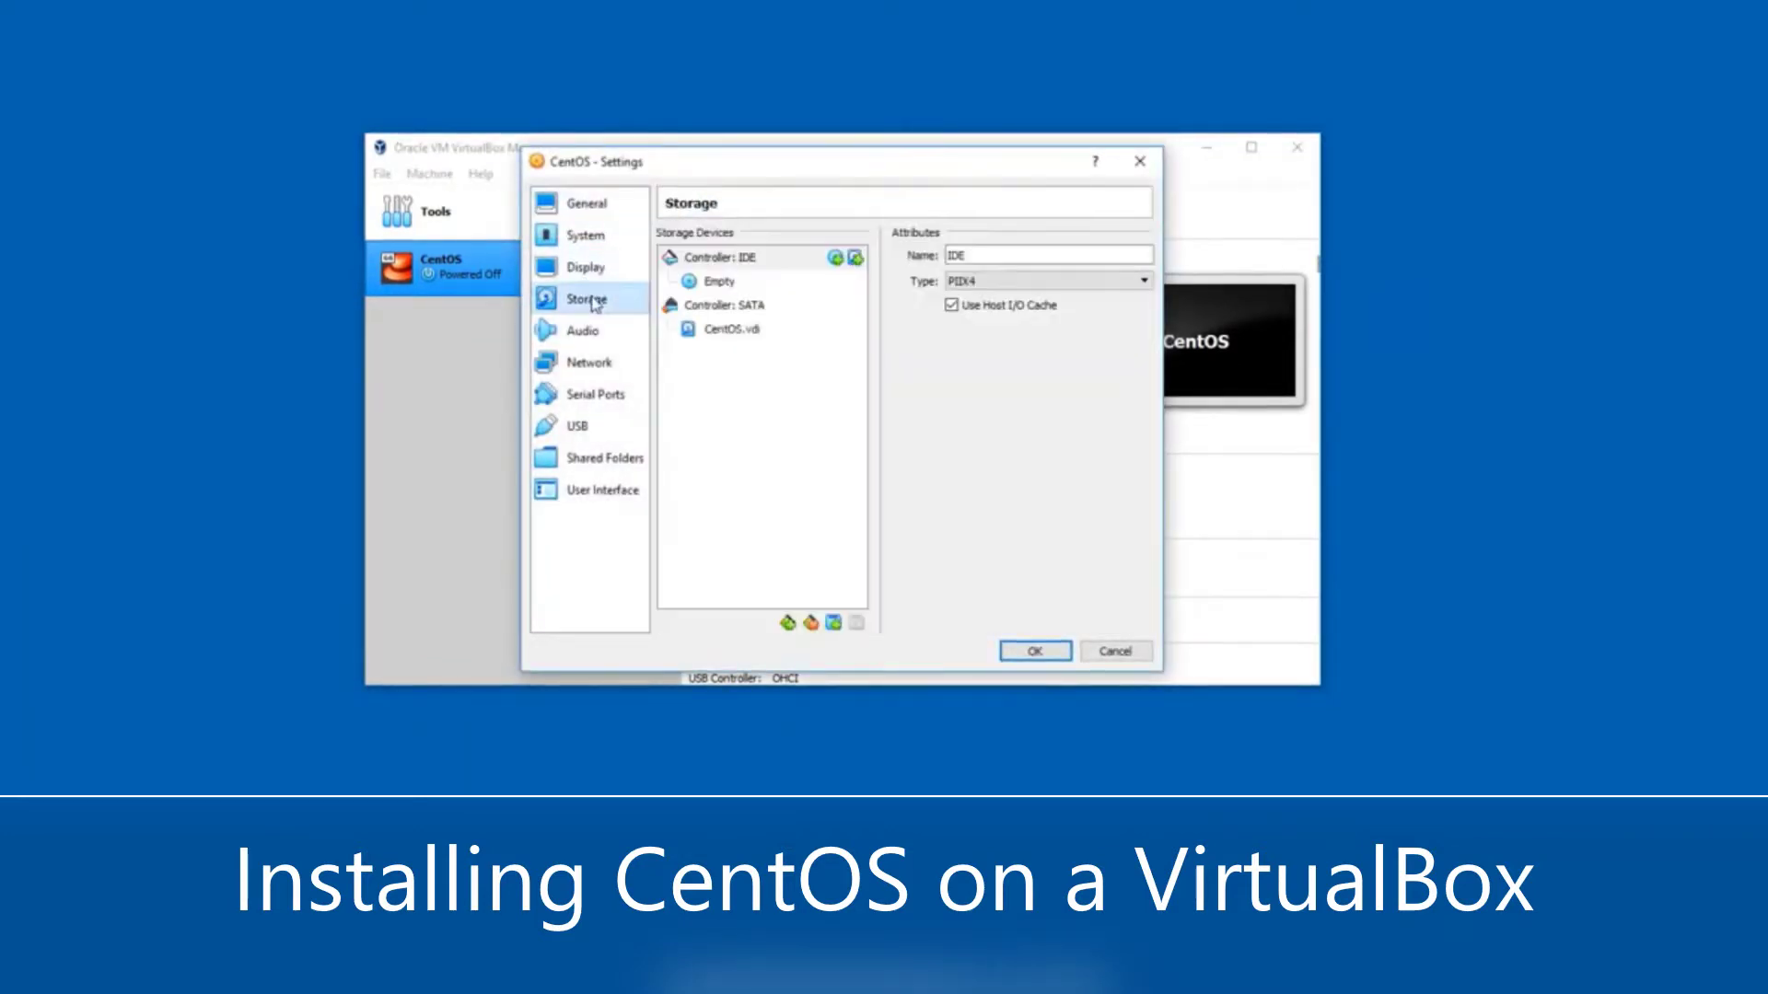
pyautogui.click(732, 264)
pyautogui.rightClick(732, 267)
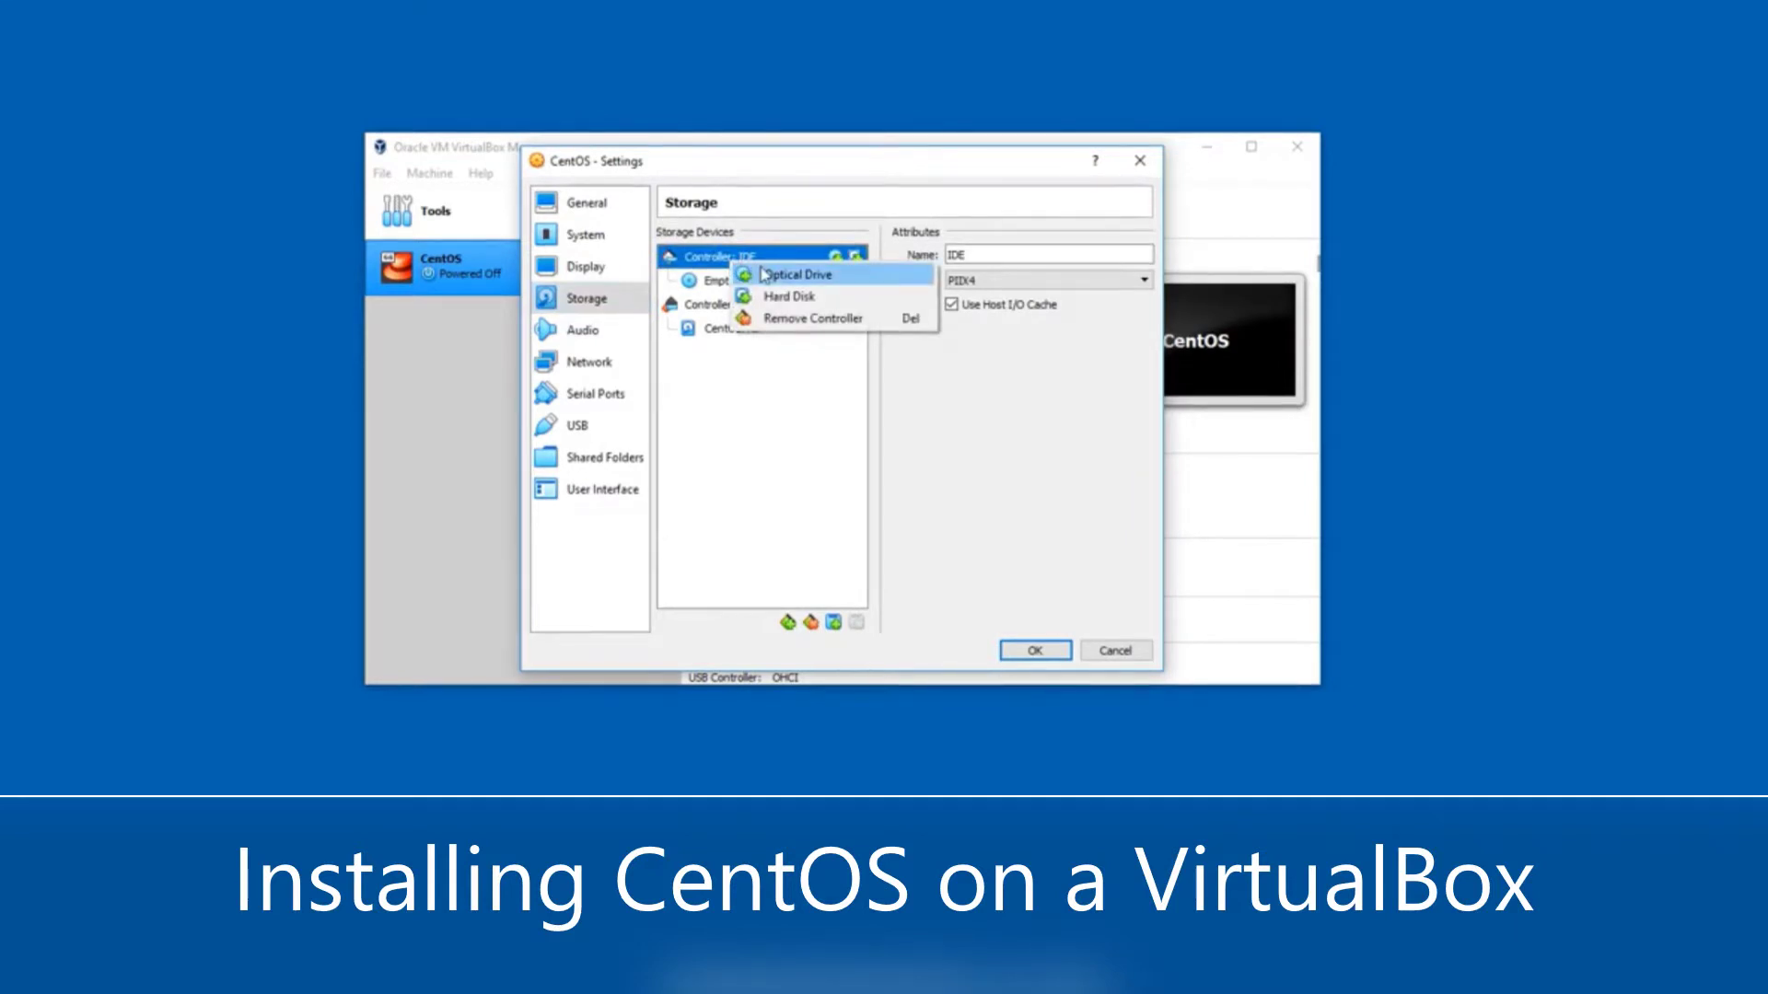
pyautogui.click(762, 274)
pyautogui.click(693, 384)
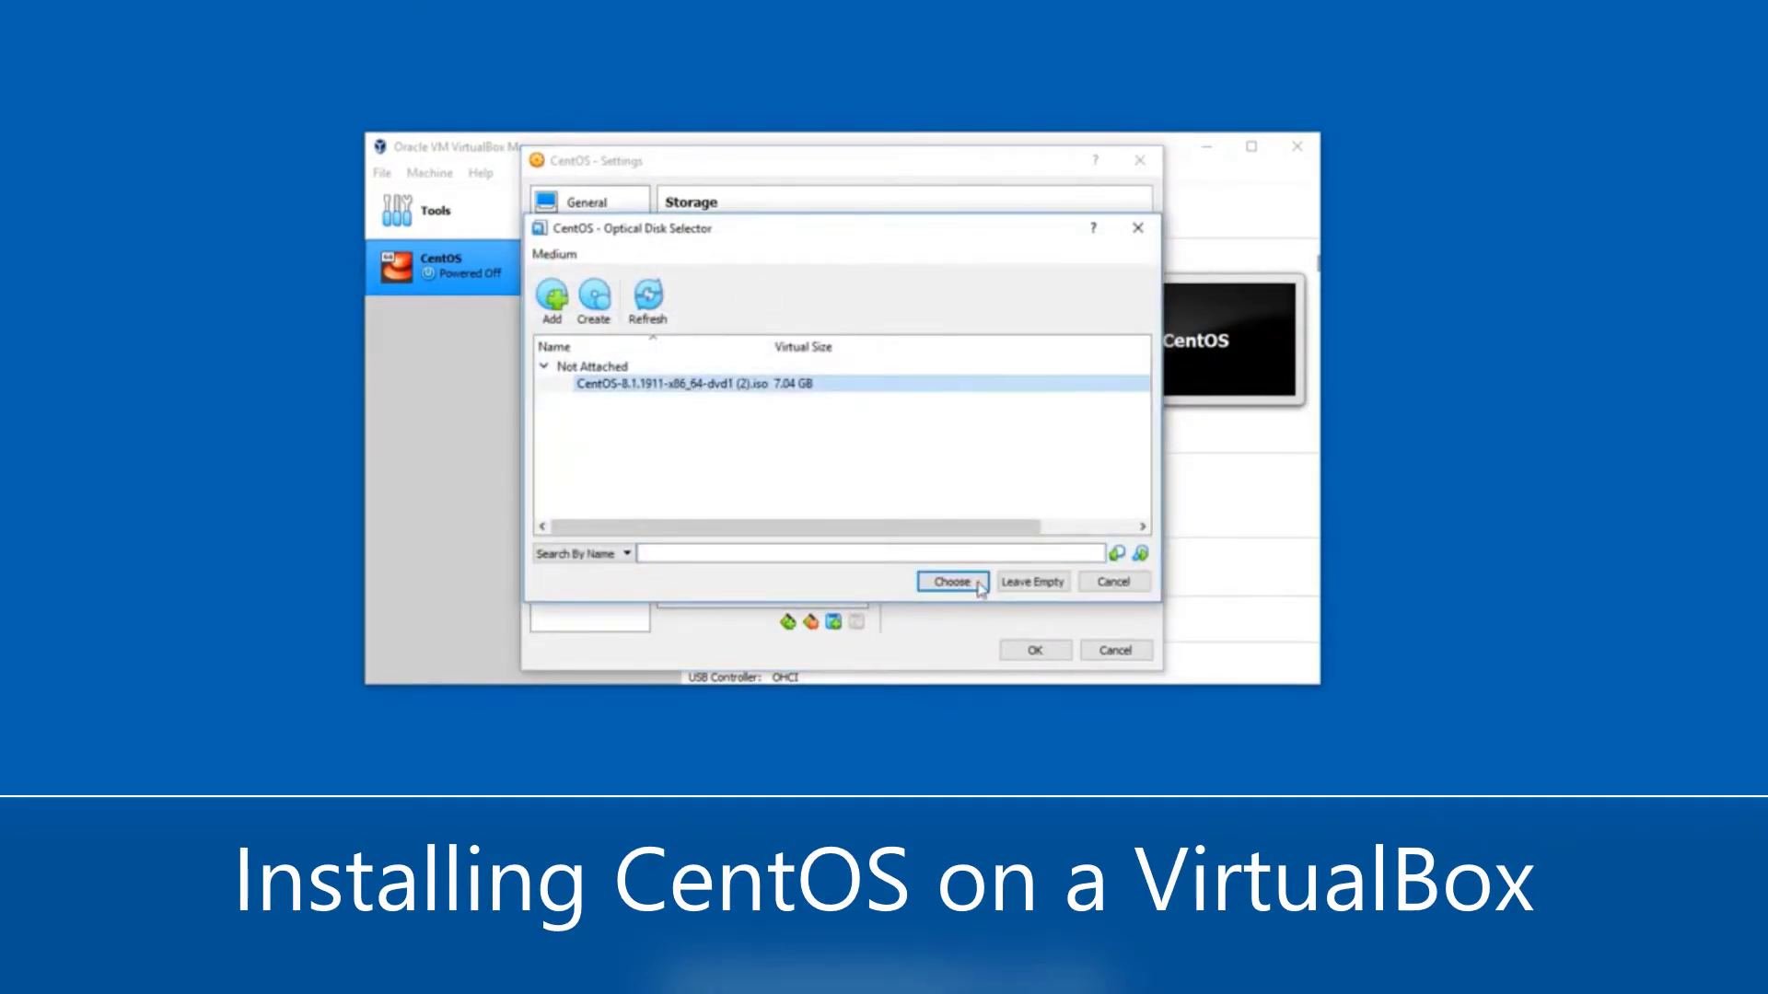
pyautogui.click(952, 582)
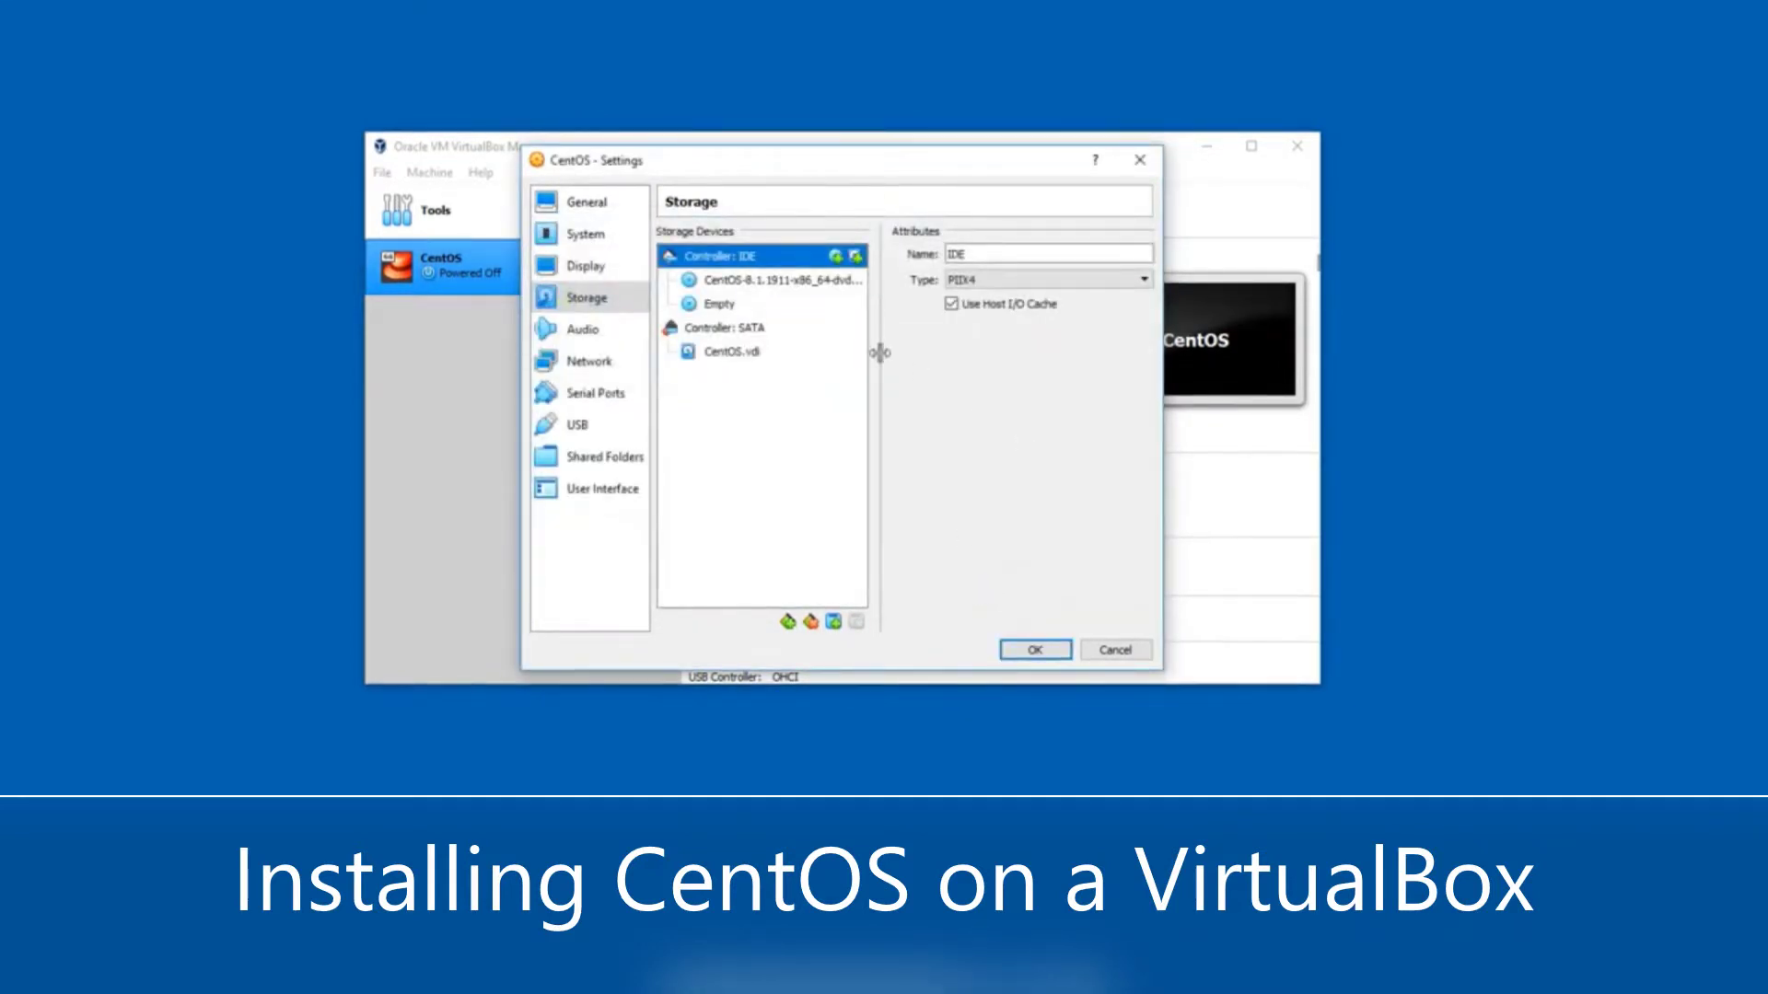
pyautogui.click(781, 282)
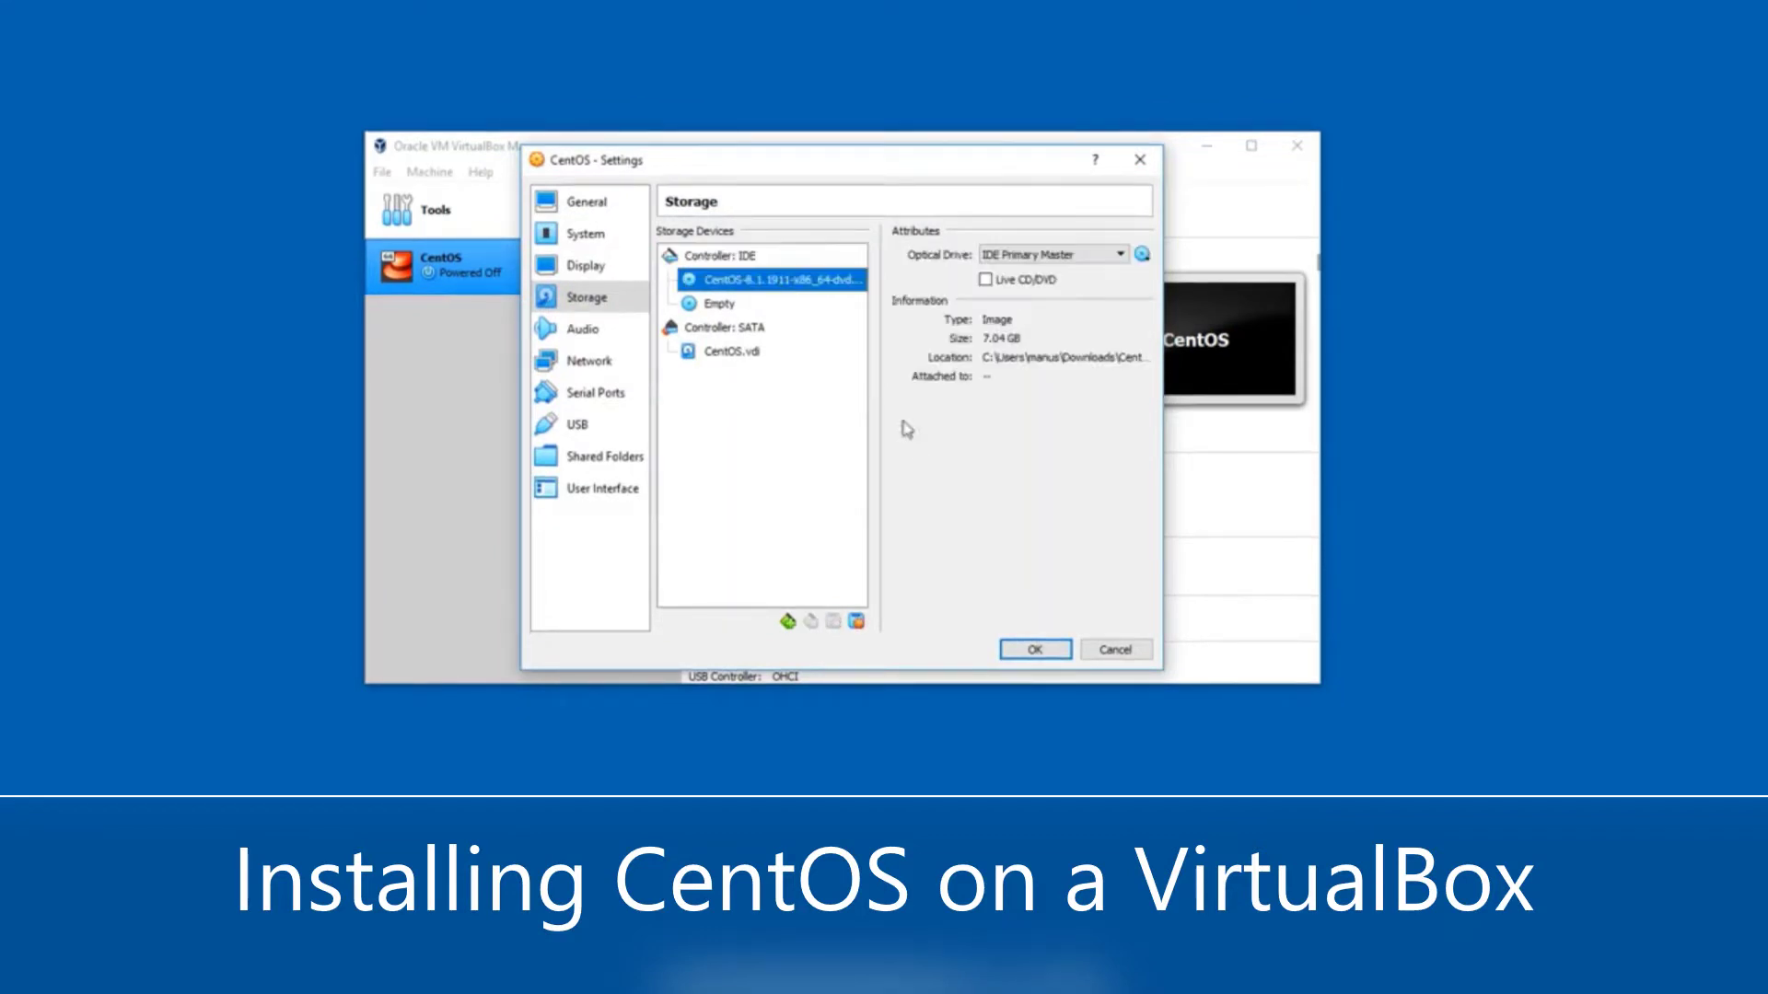
pyautogui.click(1034, 649)
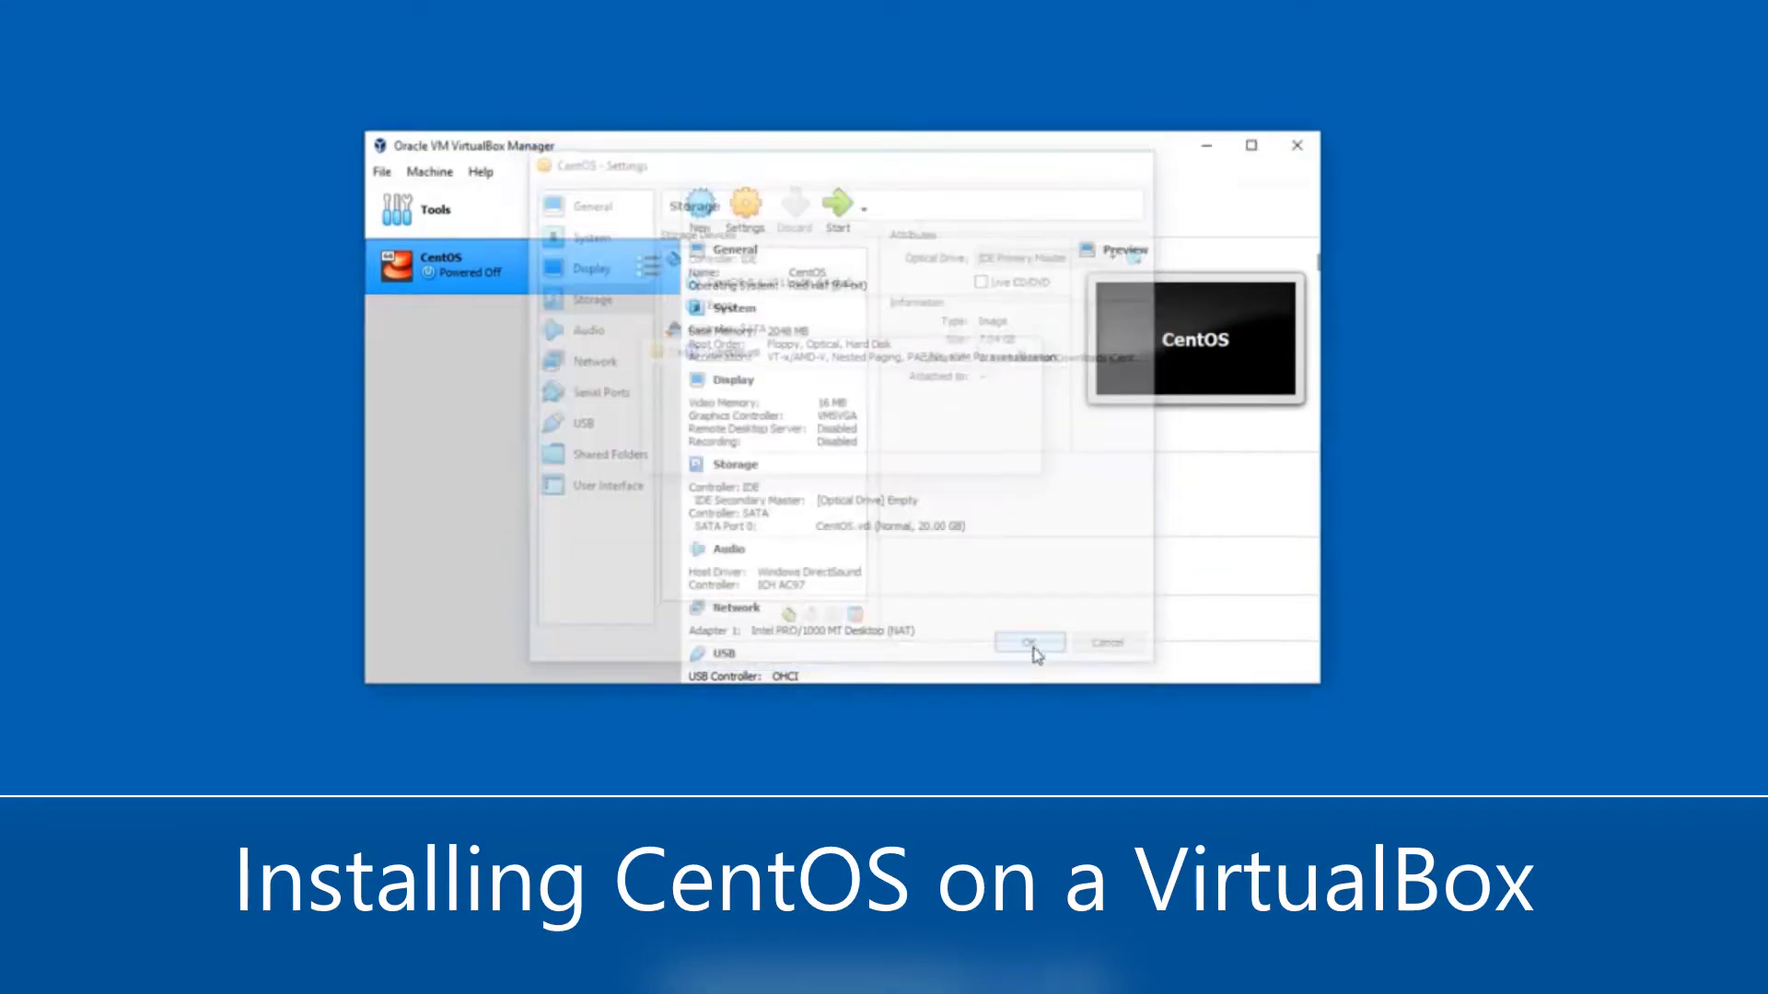
# - Start the CentOS machine from the CentOS 8.1 ISO and launch Install CentOS Linux 8
pyautogui.click(838, 219)
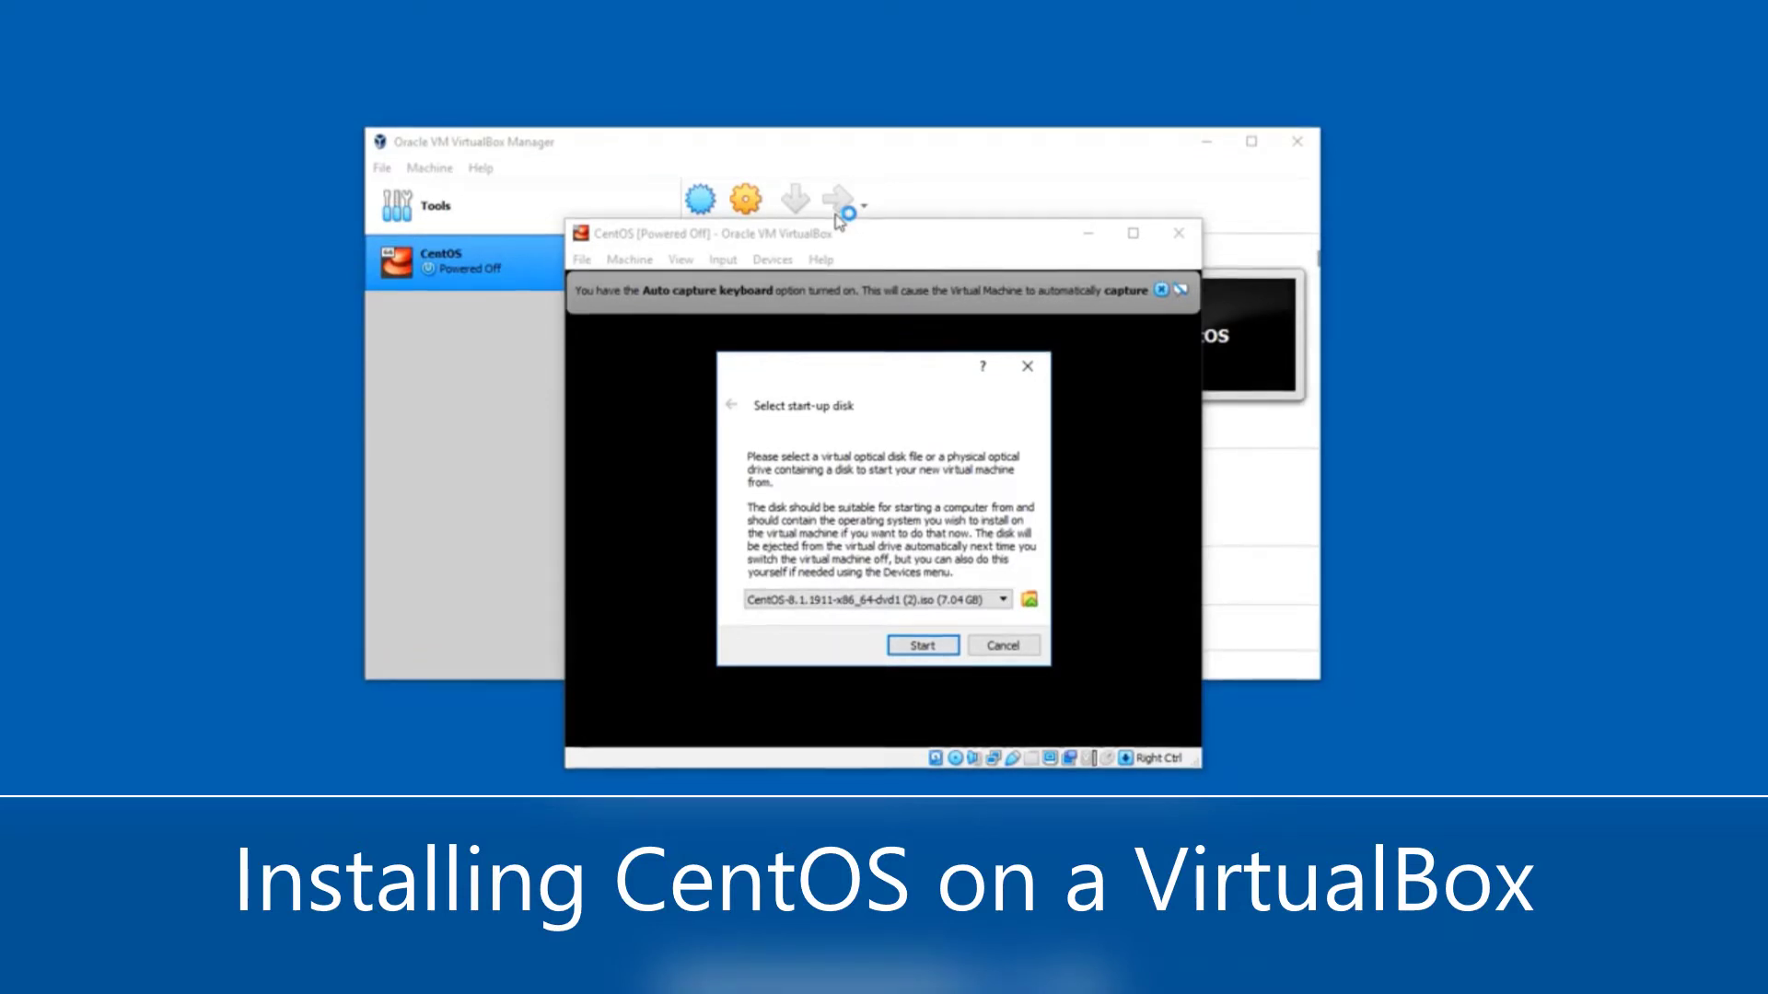
pyautogui.click(922, 645)
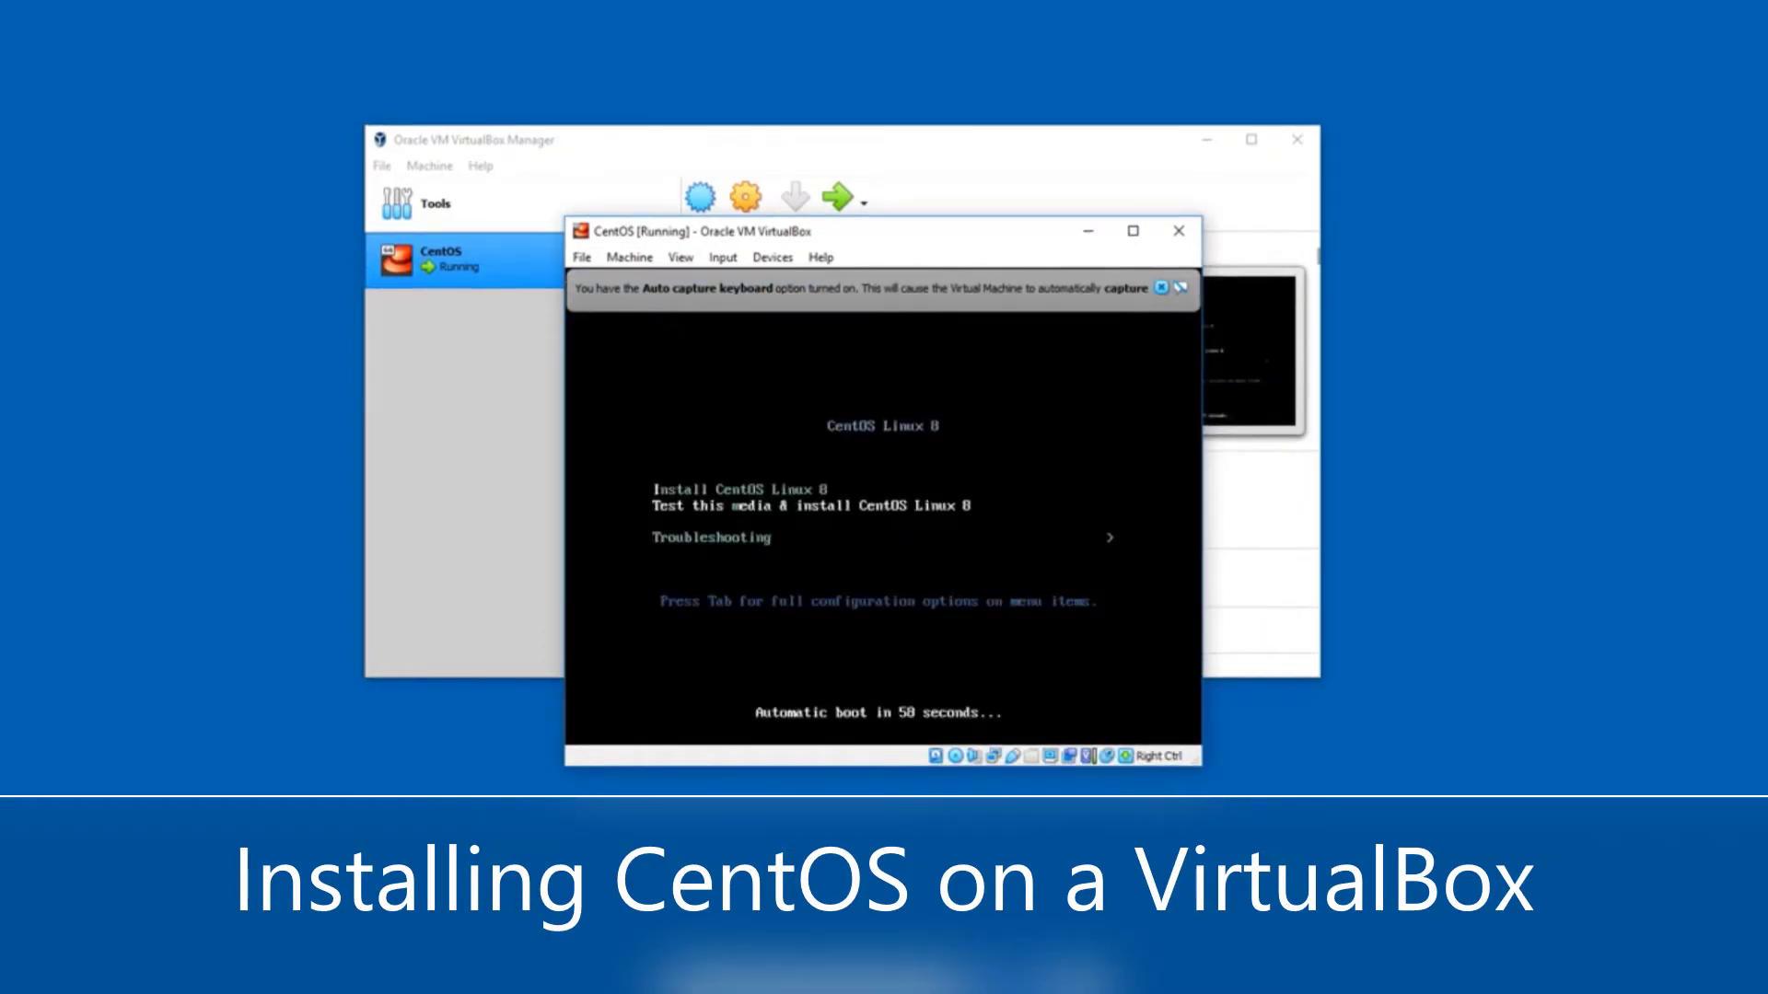
pyautogui.press('Up')
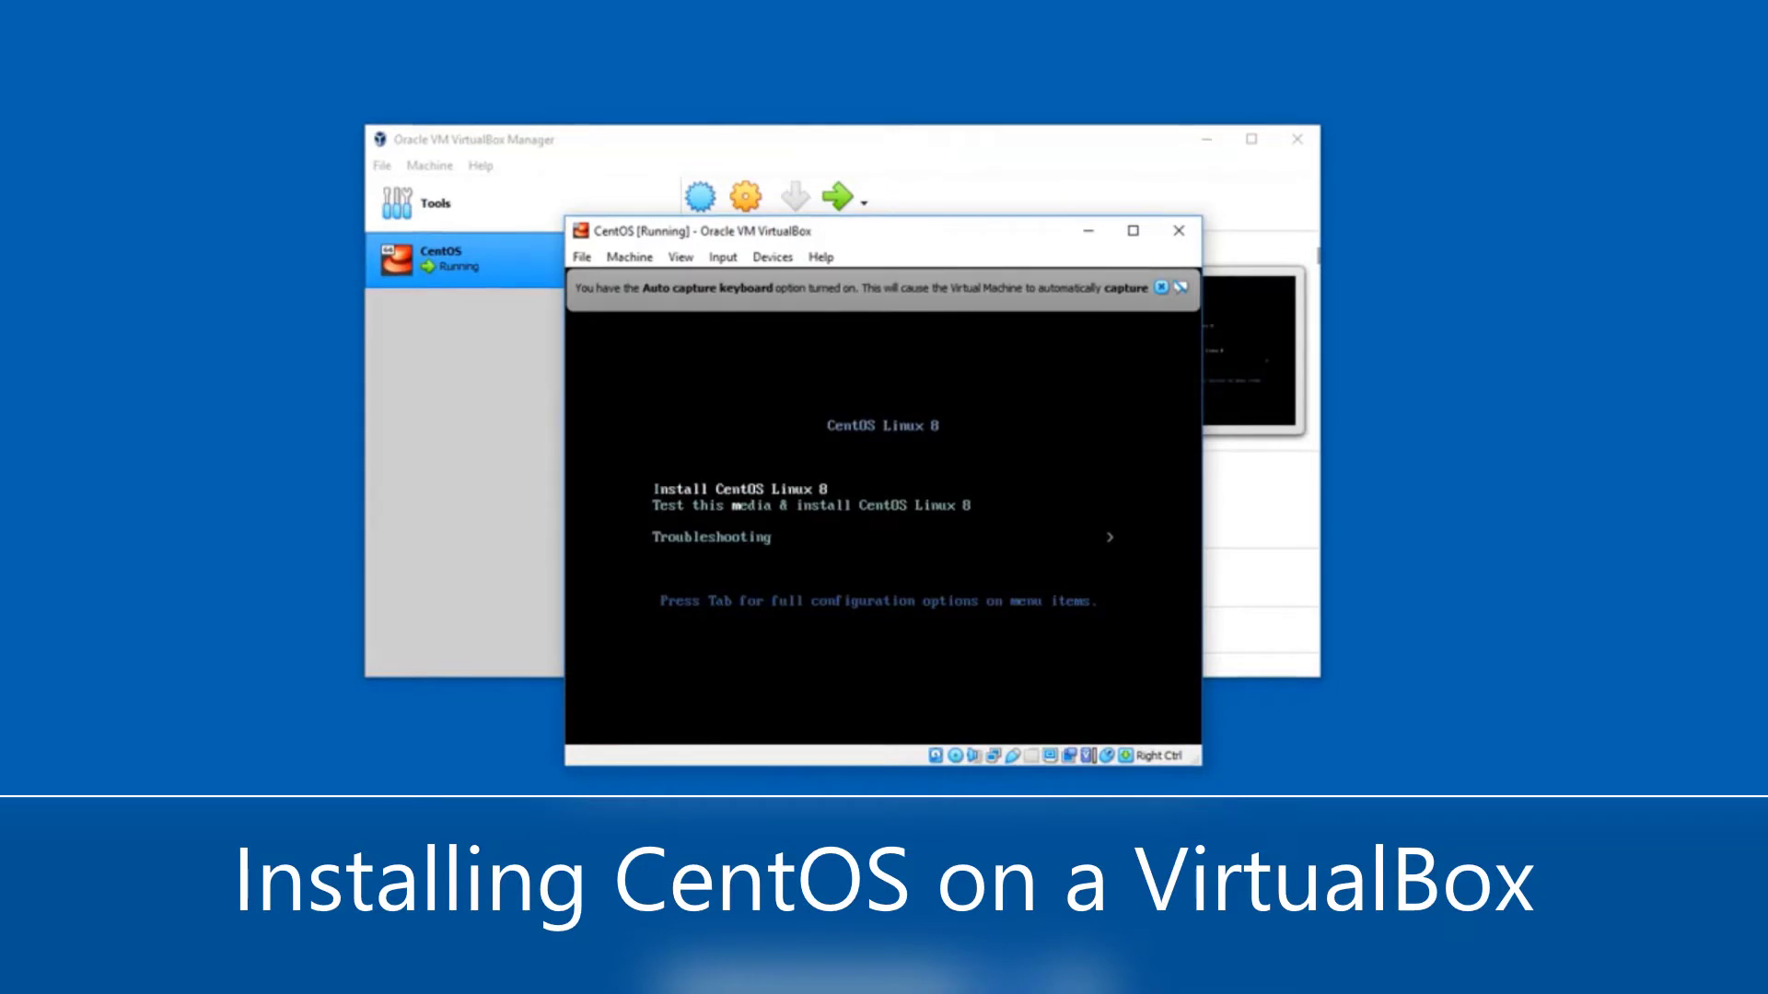
pyautogui.press('Return')
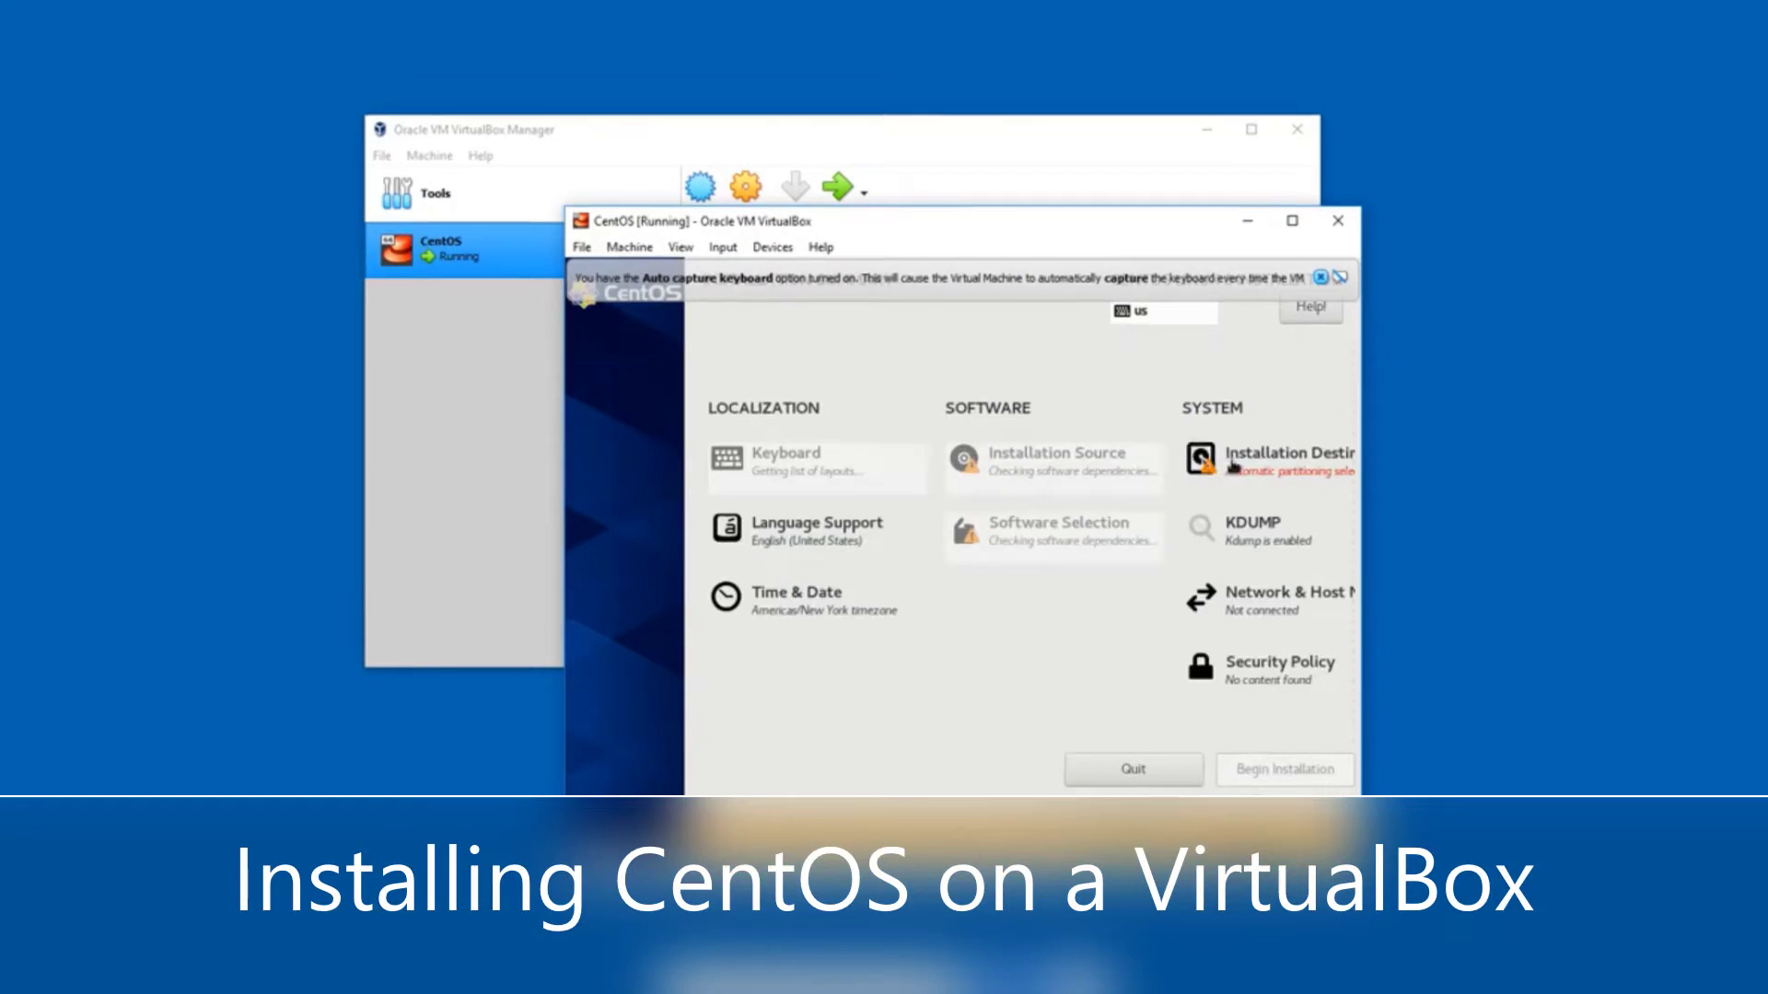
# - Select the 20 GiB ATA VBOX HARDDISK as the installation destination with automatic storage configuration
pyautogui.click(1231, 465)
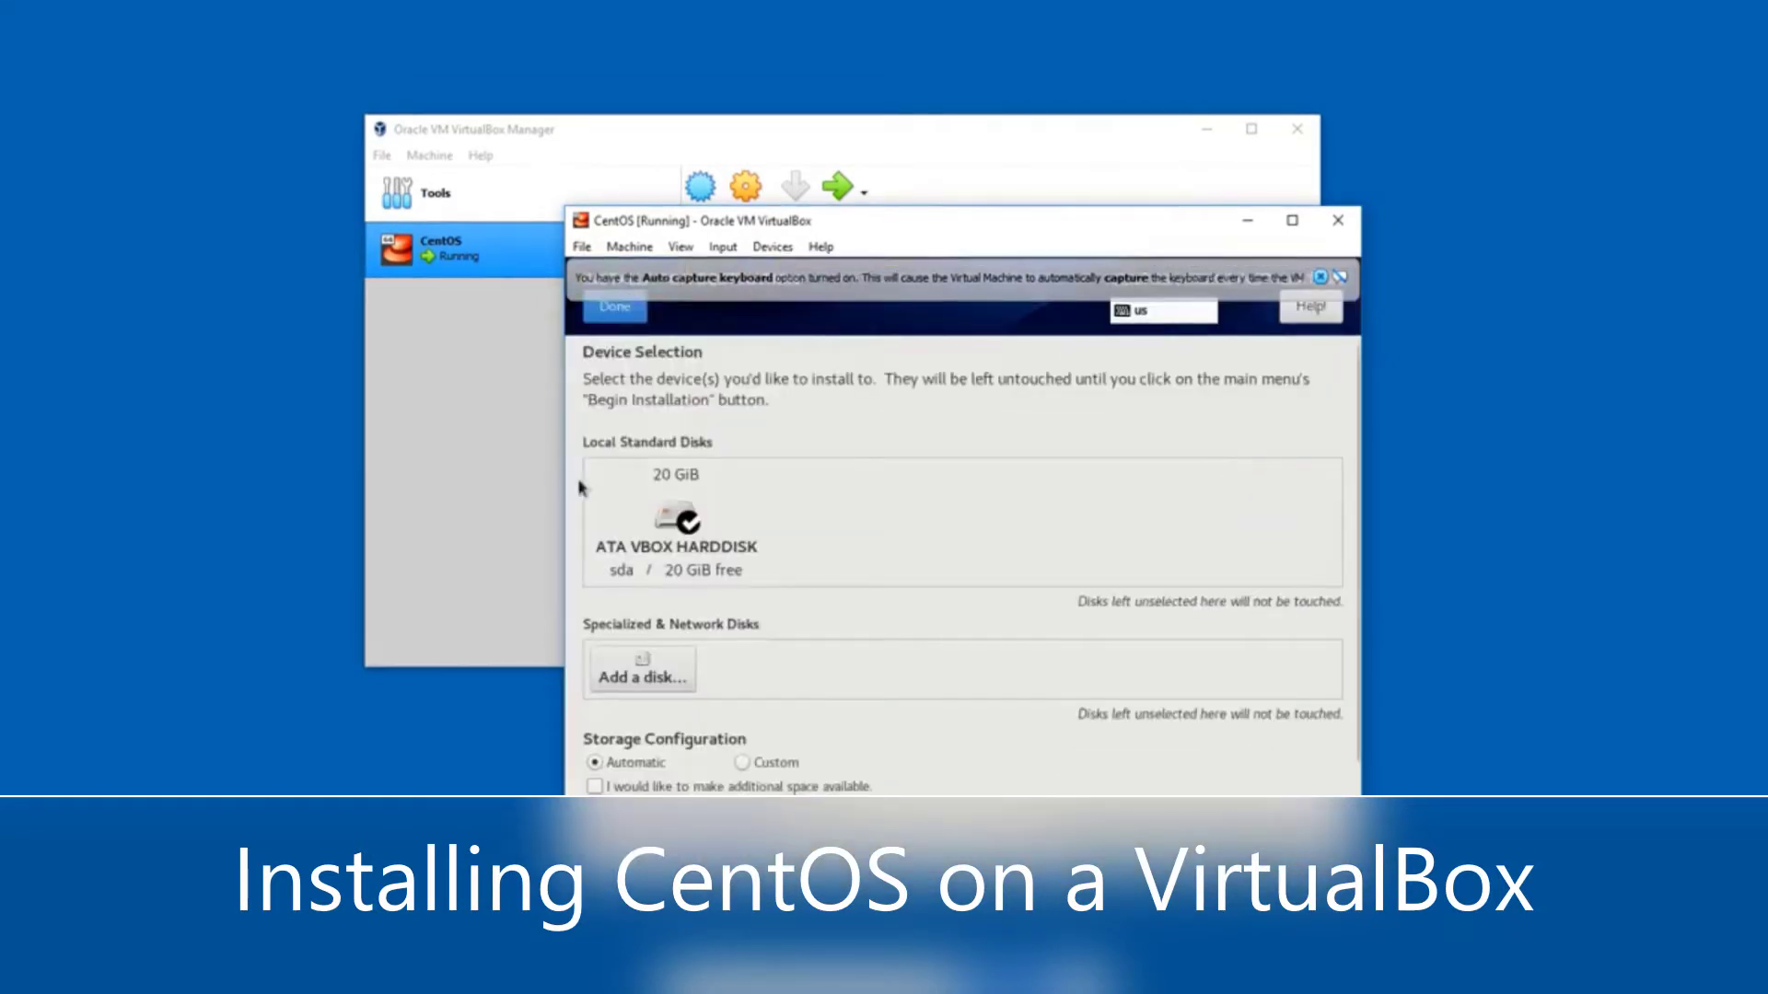
pyautogui.click(677, 546)
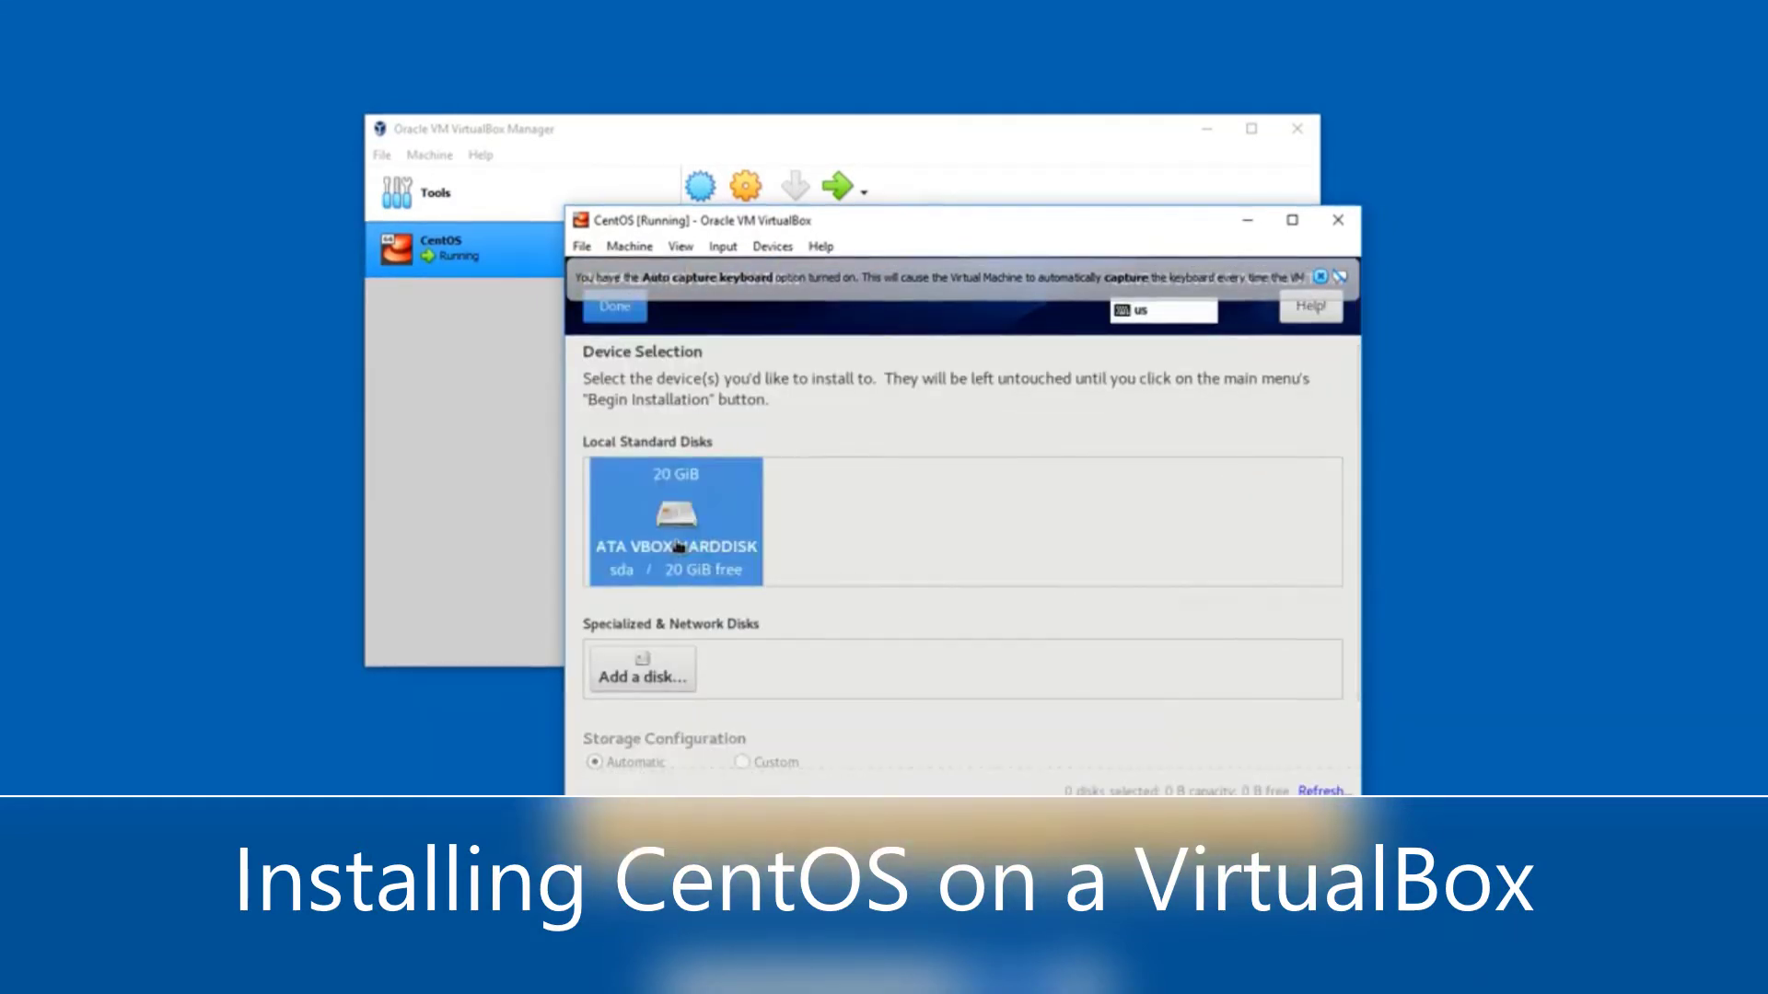
pyautogui.click(677, 547)
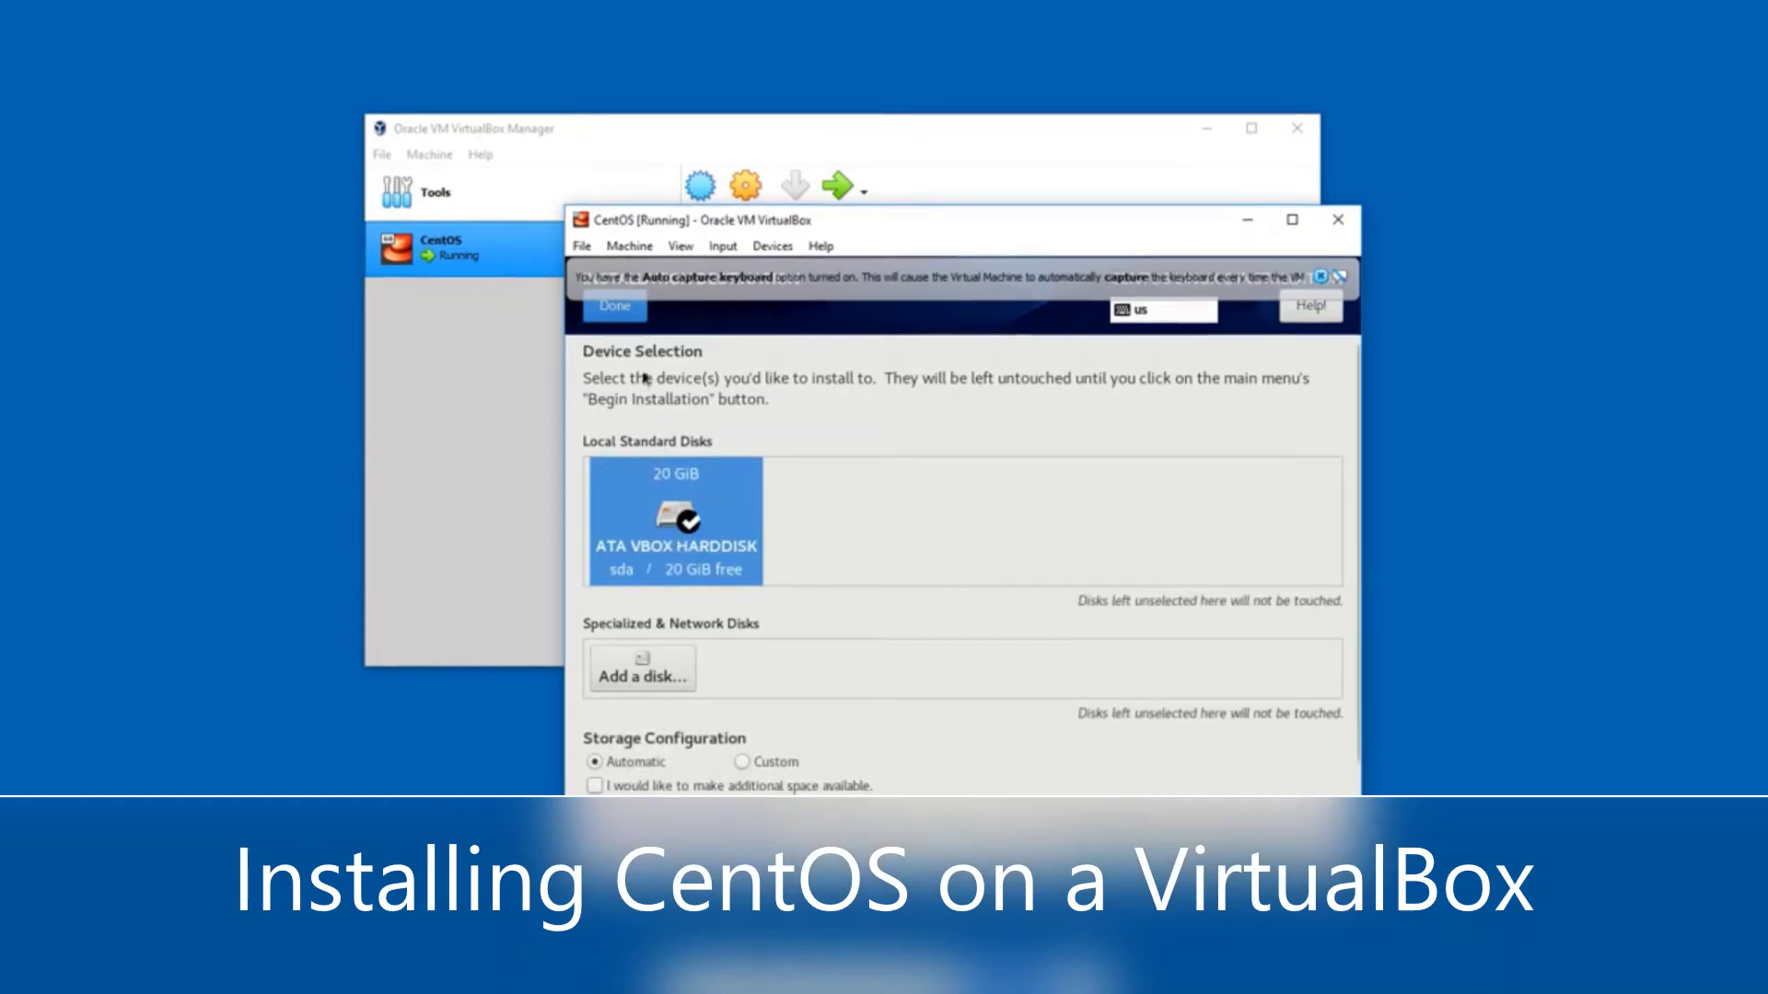
pyautogui.click(625, 316)
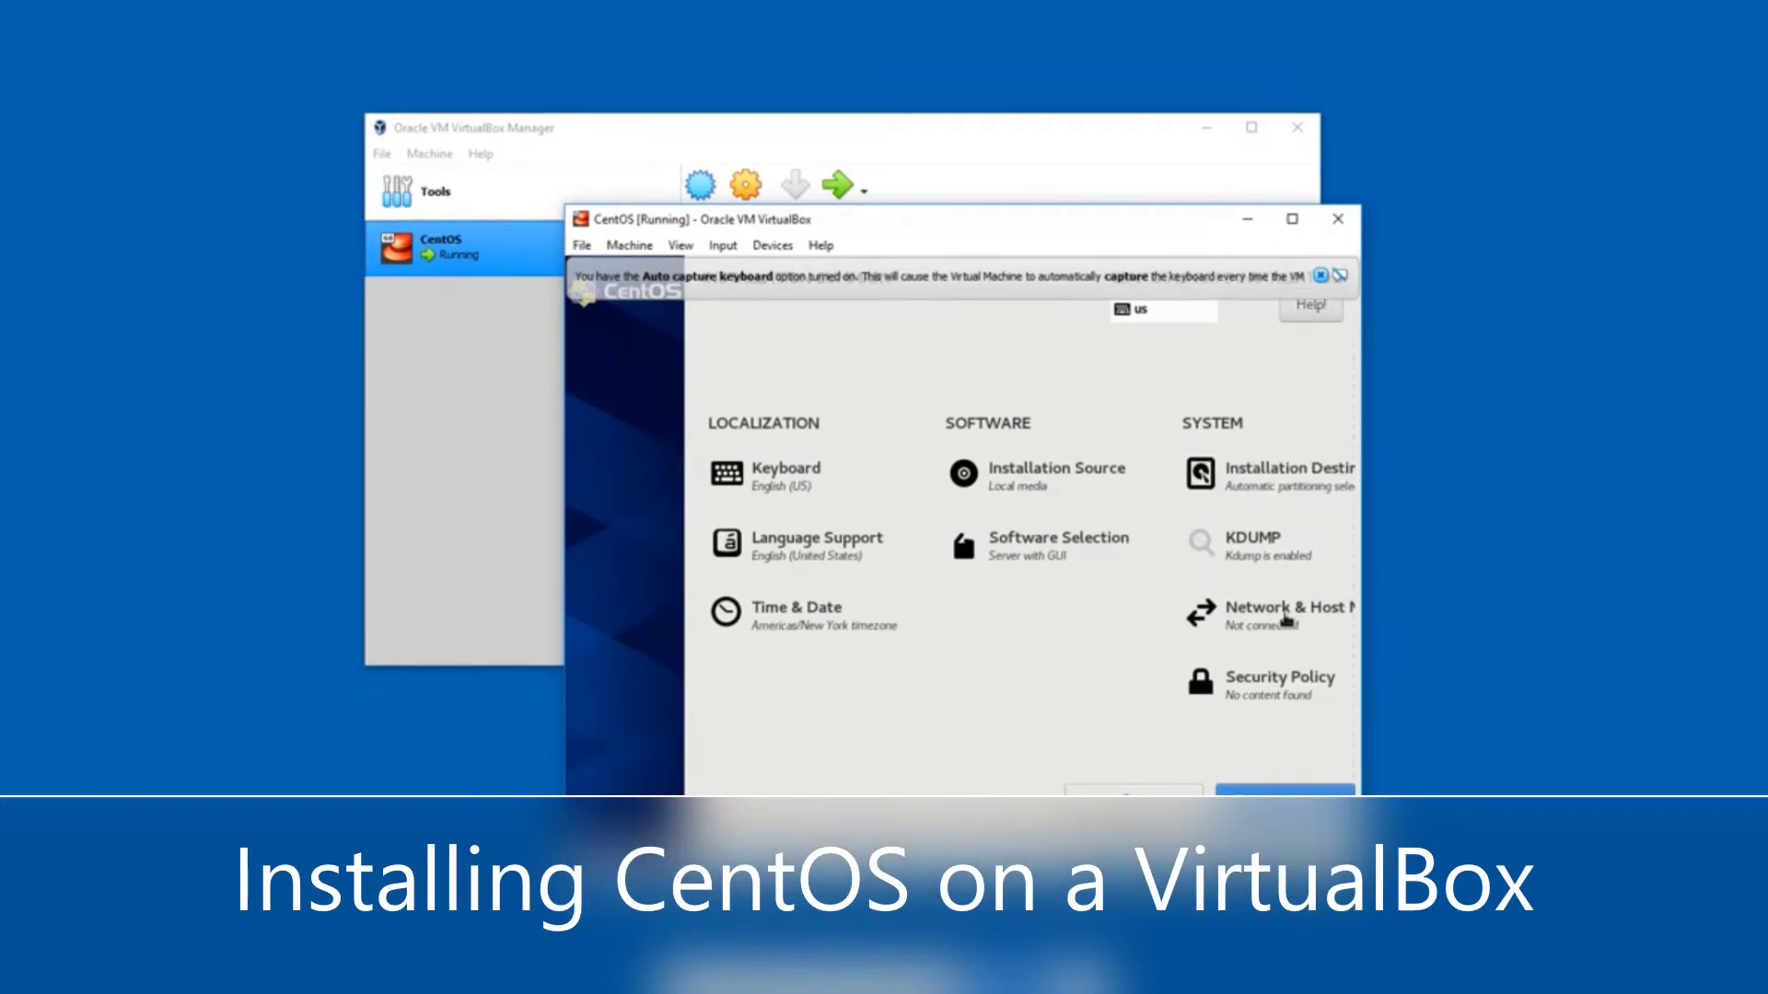
# - Turn on the Ethernet (enp0s3) connection in the installer's network and host name settings
pyautogui.click(1277, 622)
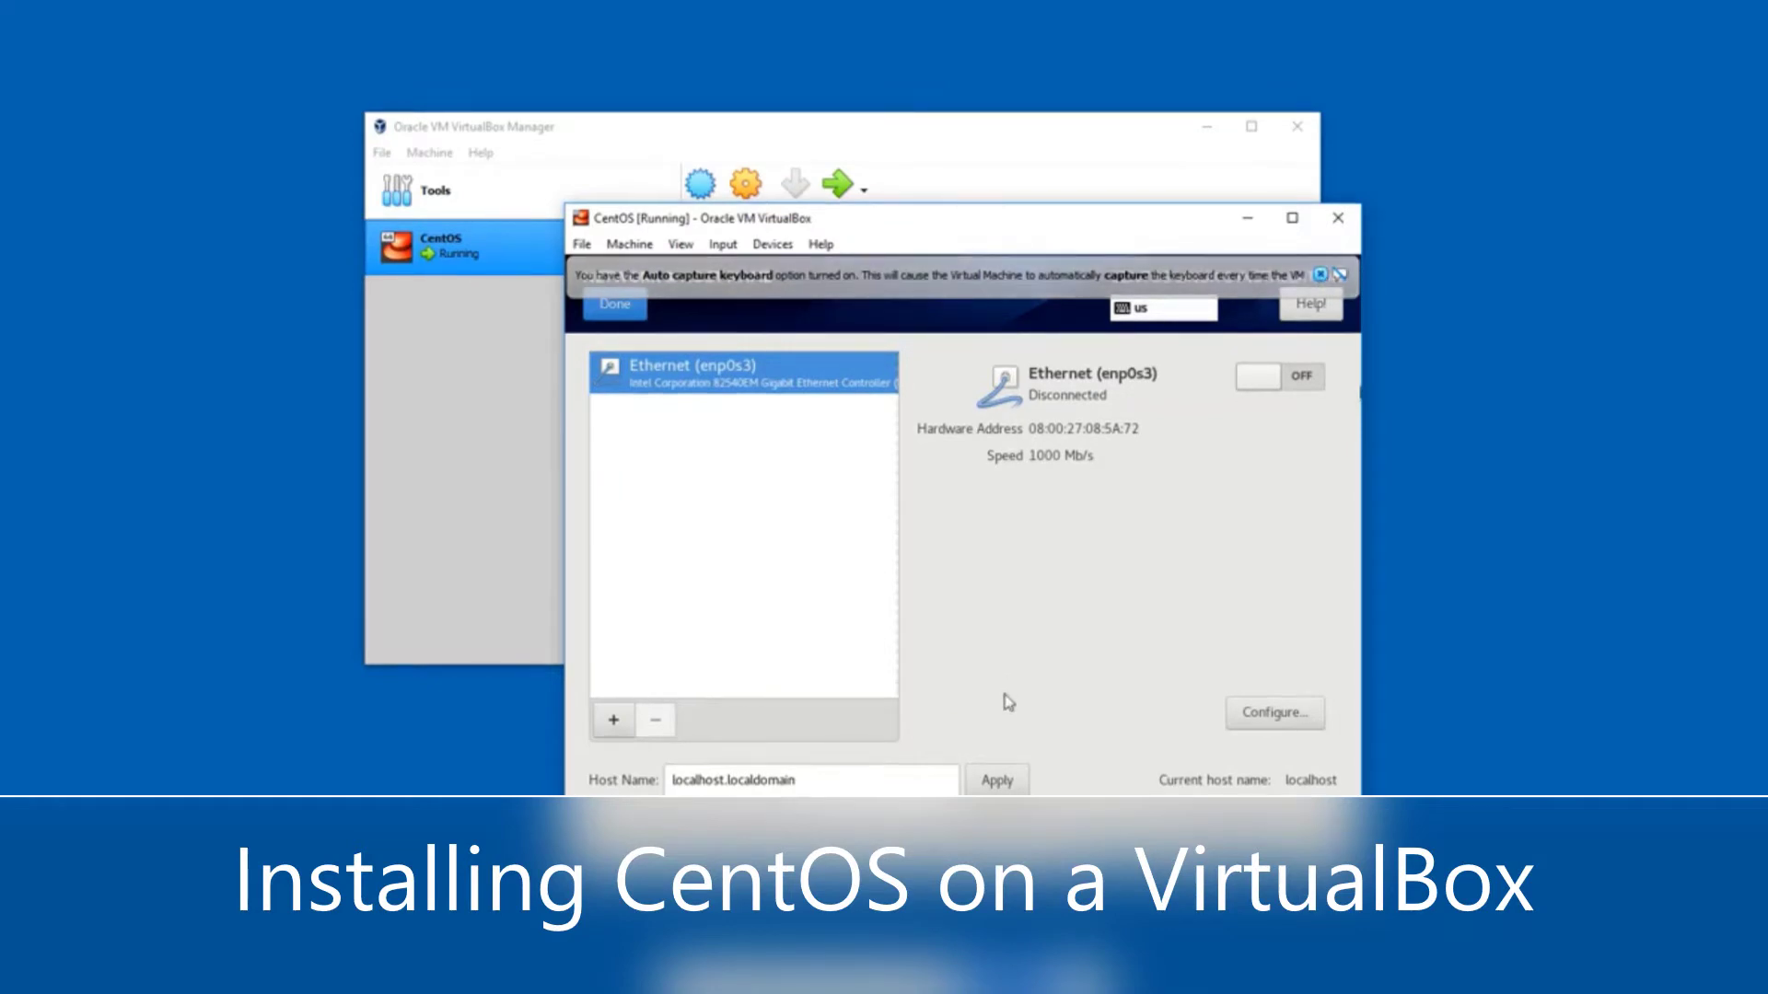
pyautogui.click(1273, 369)
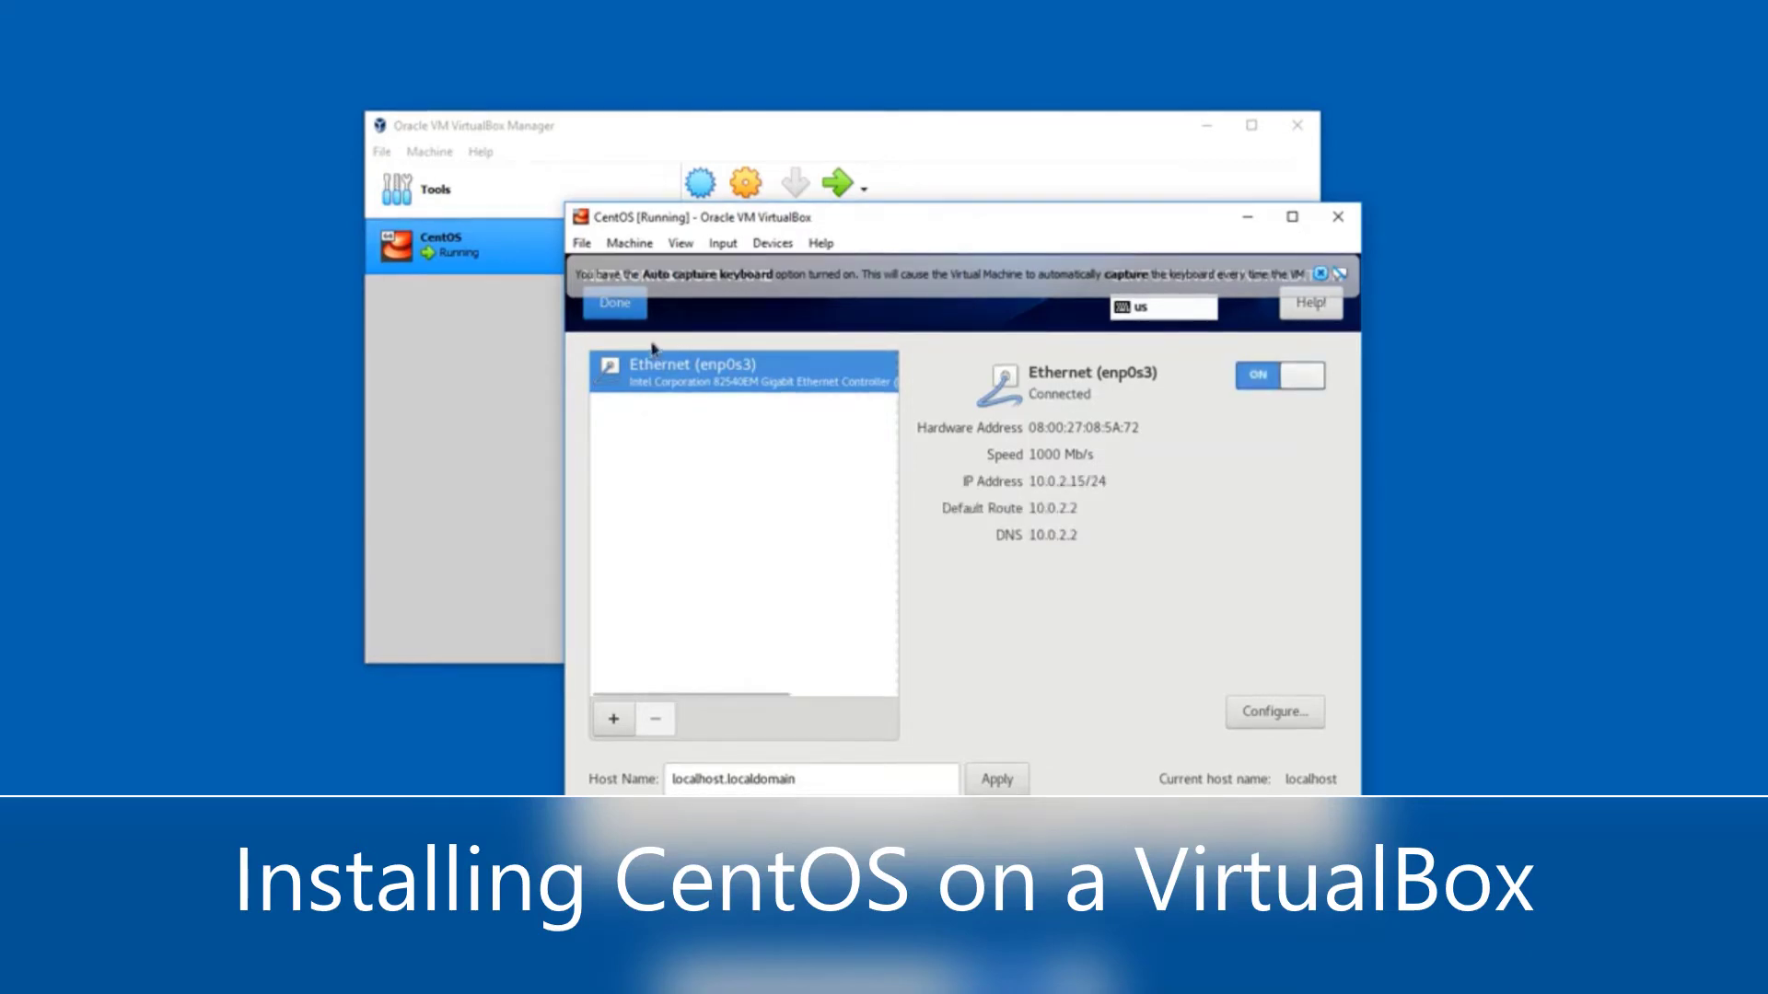
pyautogui.click(615, 304)
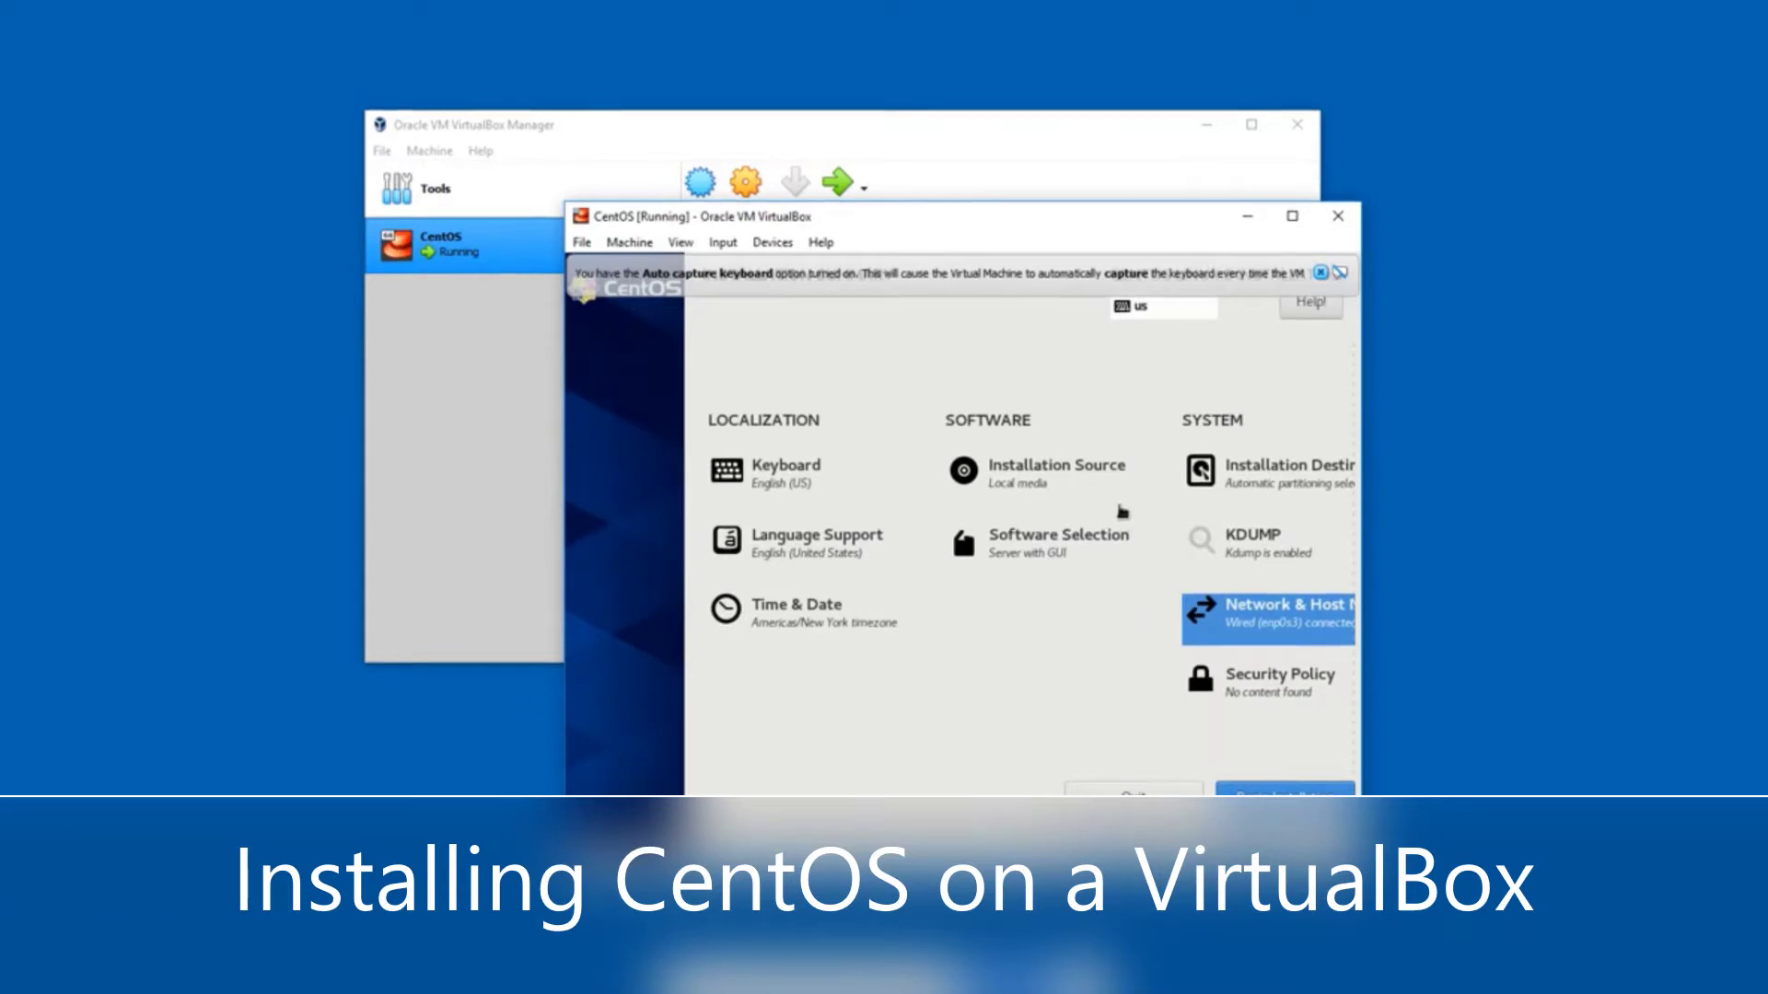
# - Review the installation source and software selection, keeping the auto-detected media and the Server with GUI environment
pyautogui.click(1076, 479)
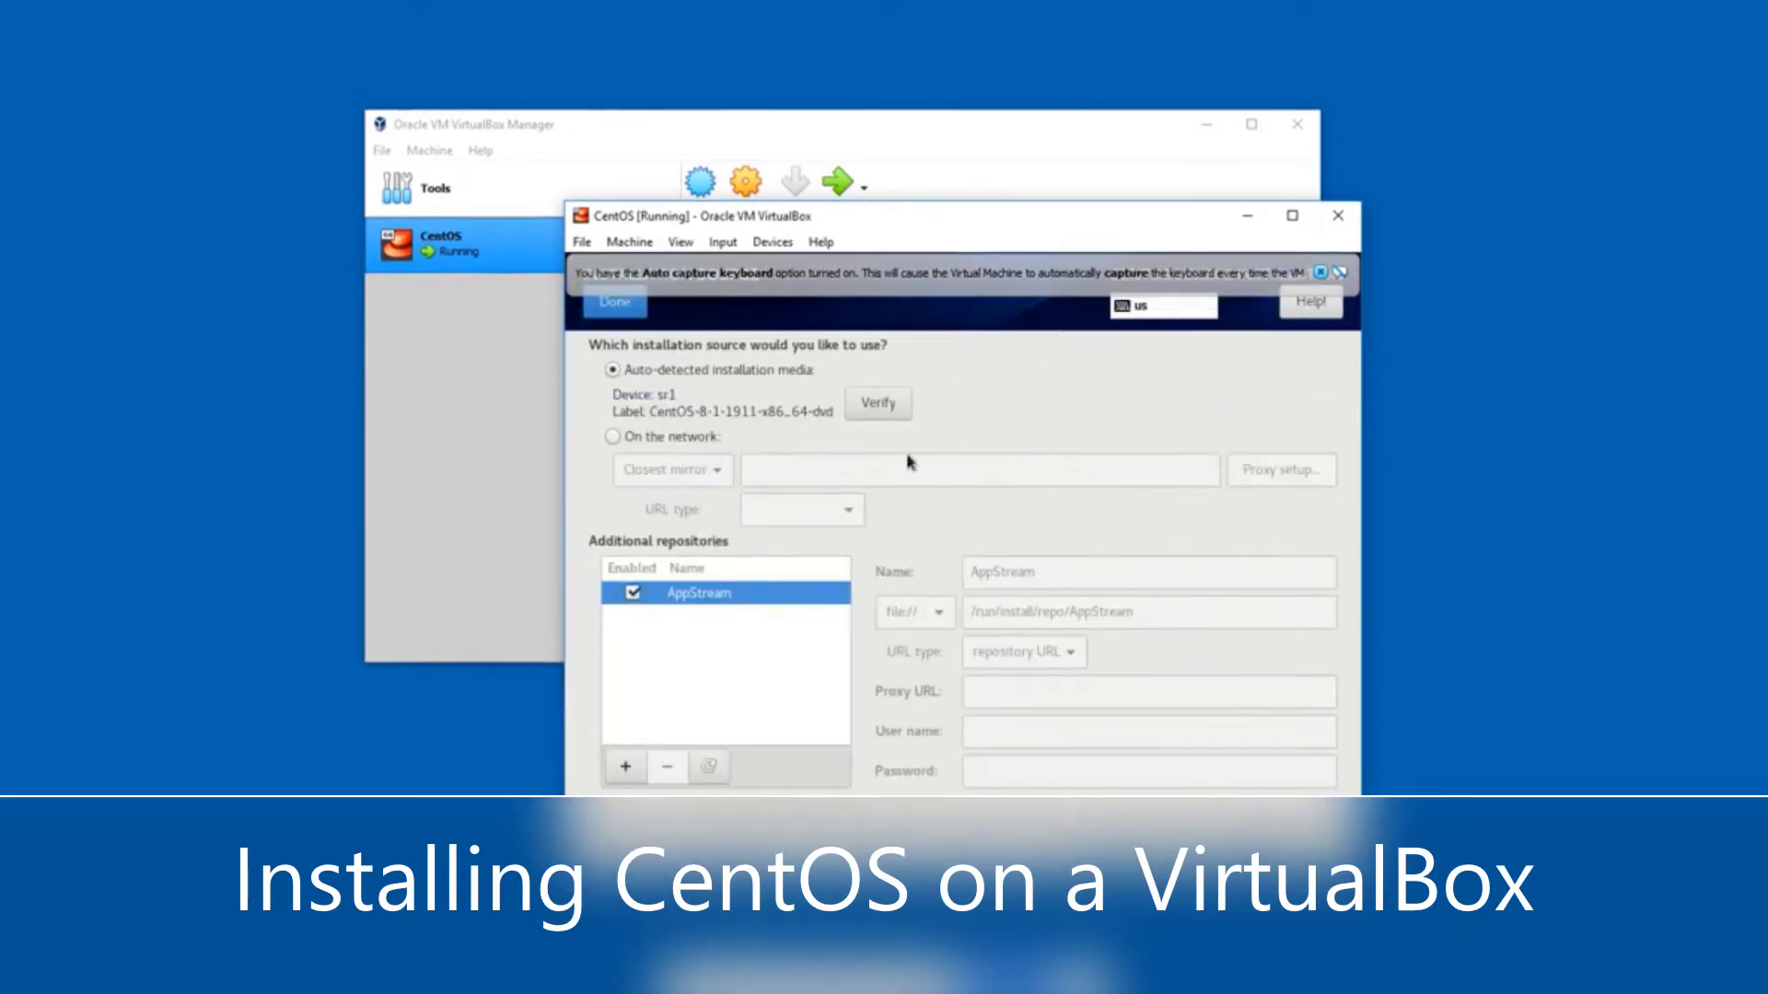
pyautogui.click(609, 311)
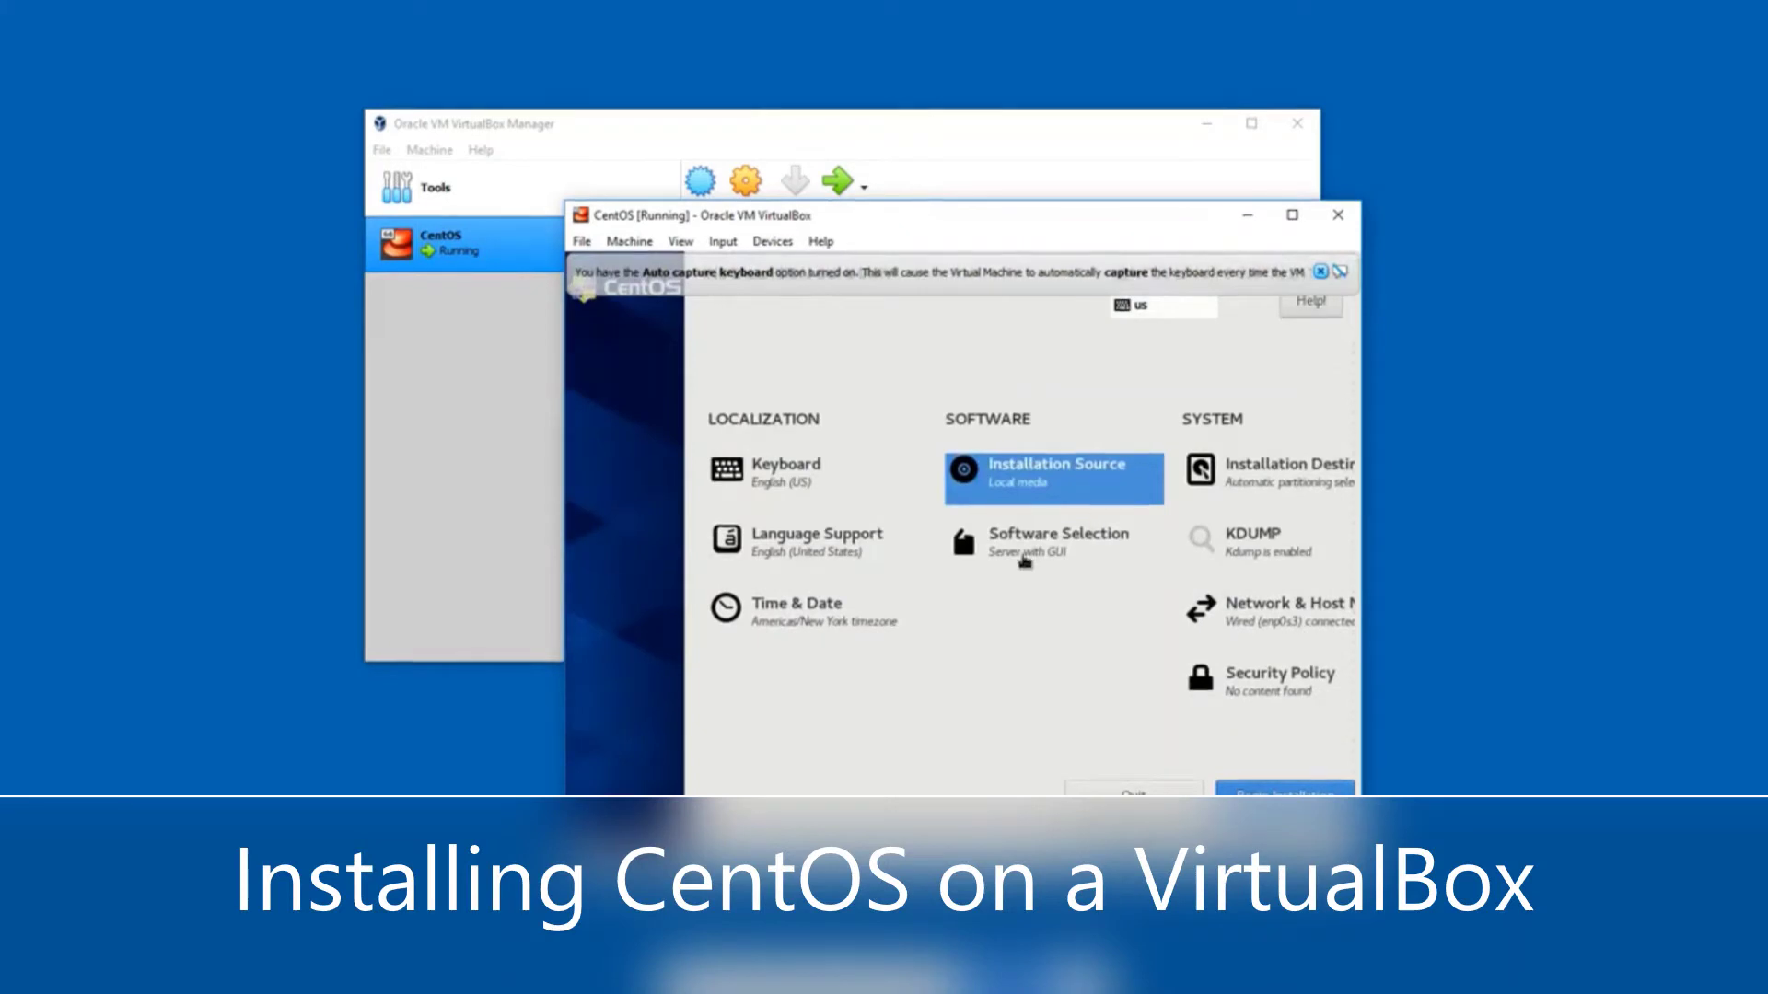
pyautogui.click(1050, 541)
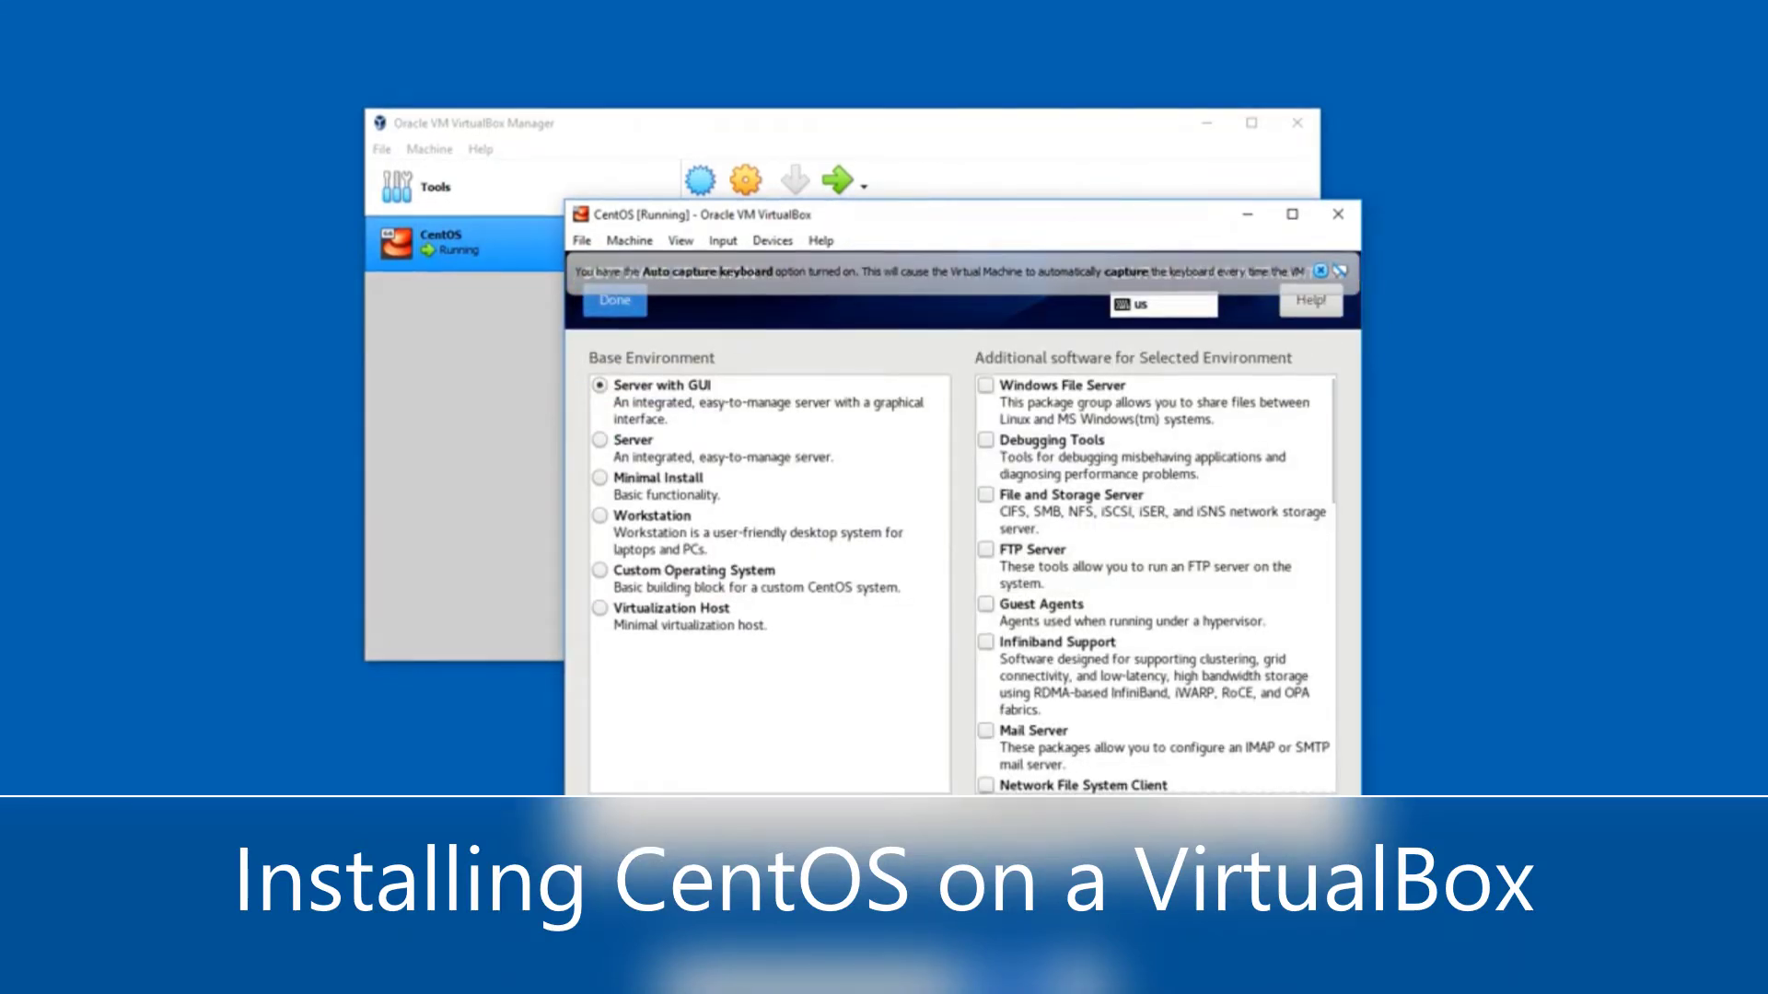
pyautogui.click(614, 301)
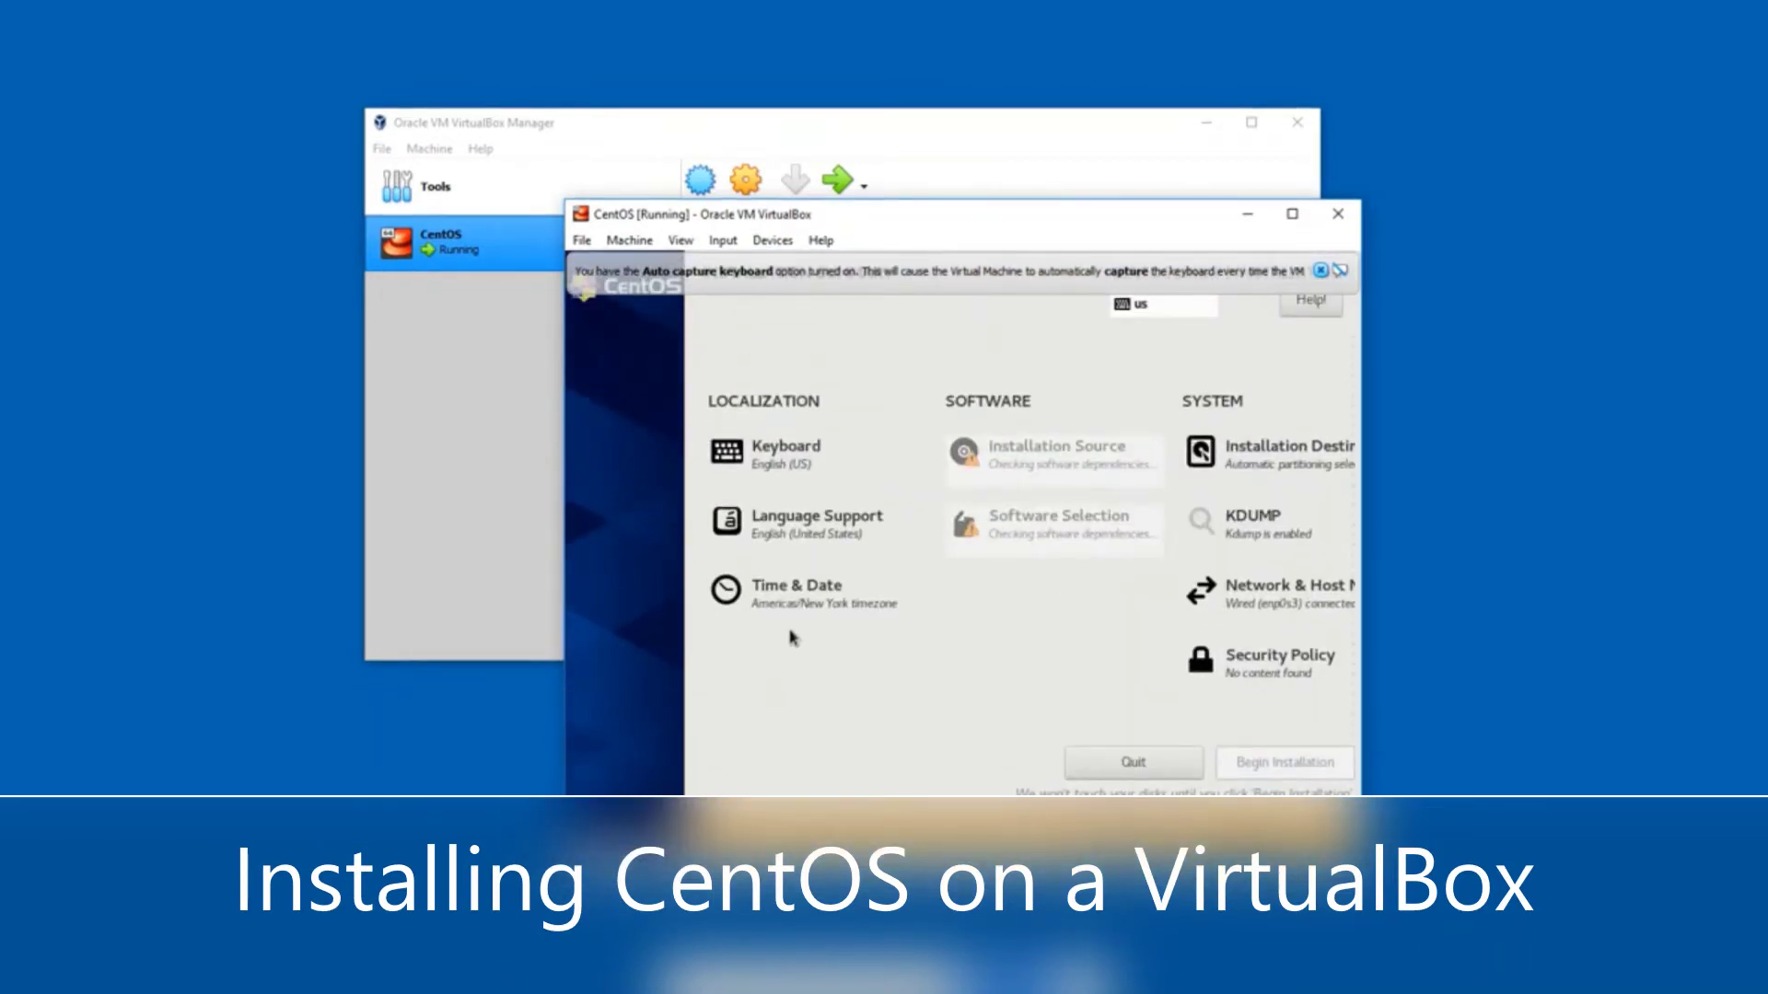
# - Set the installer's time zone to region Asia, city Kolkata
pyautogui.click(775, 612)
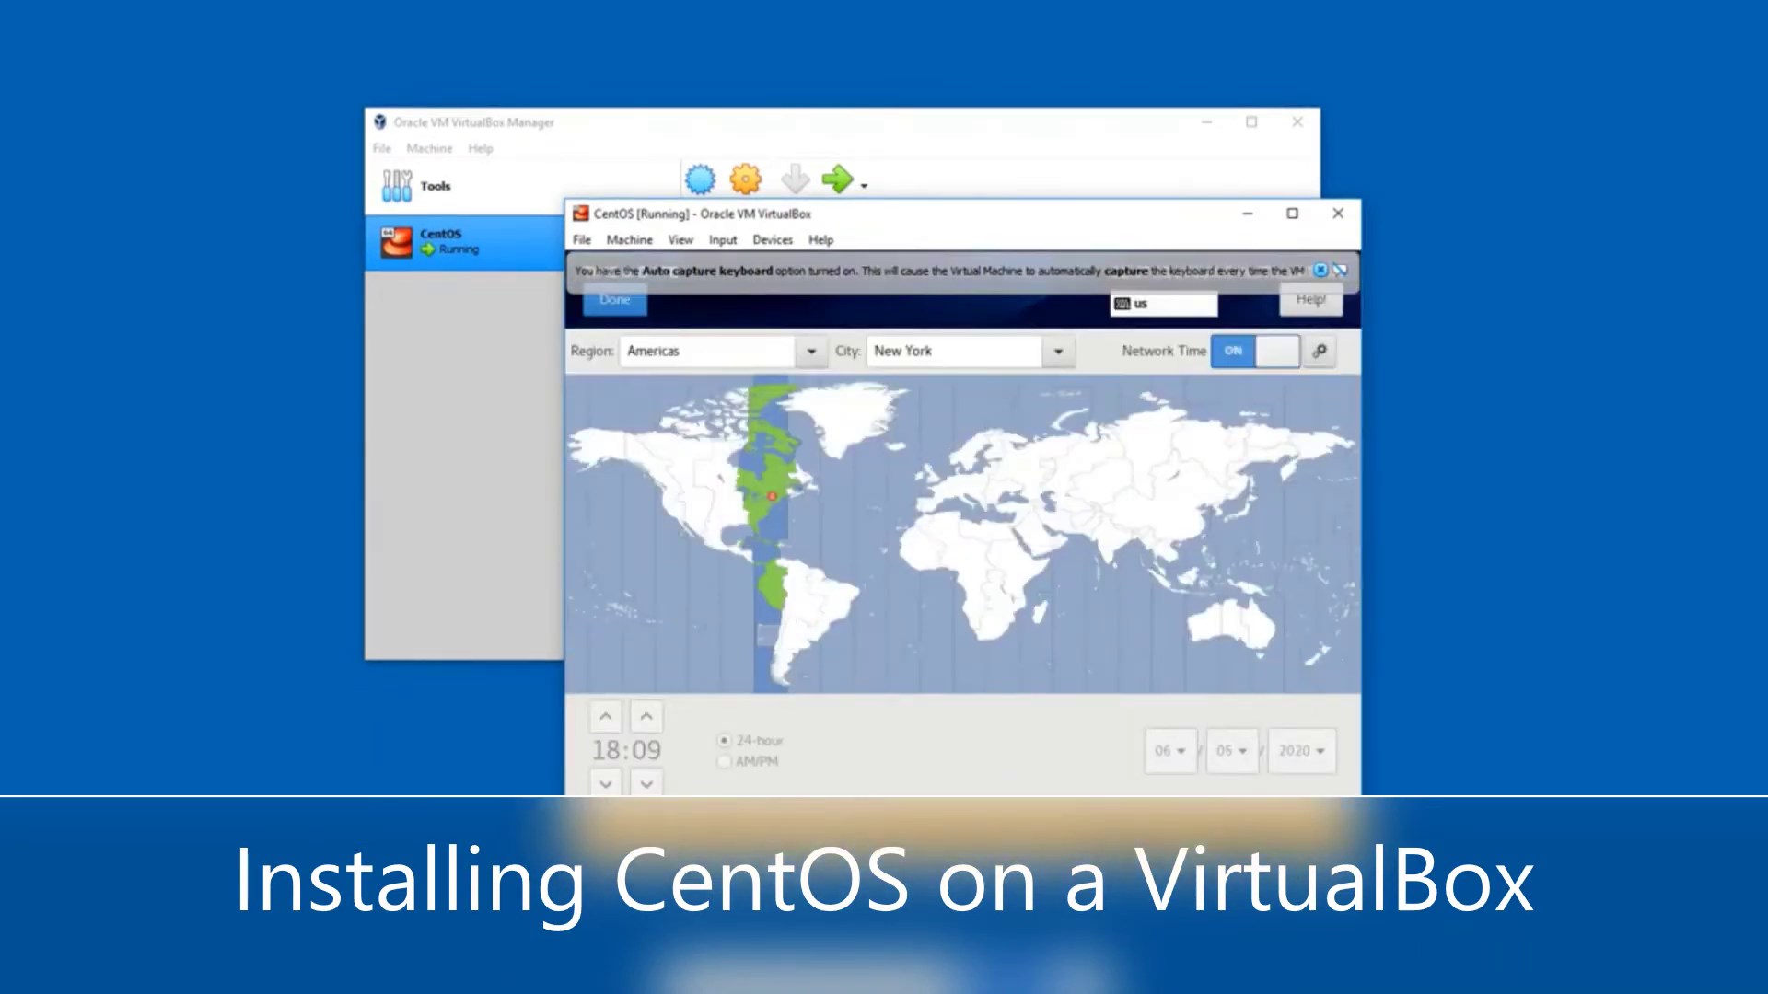
pyautogui.click(1100, 551)
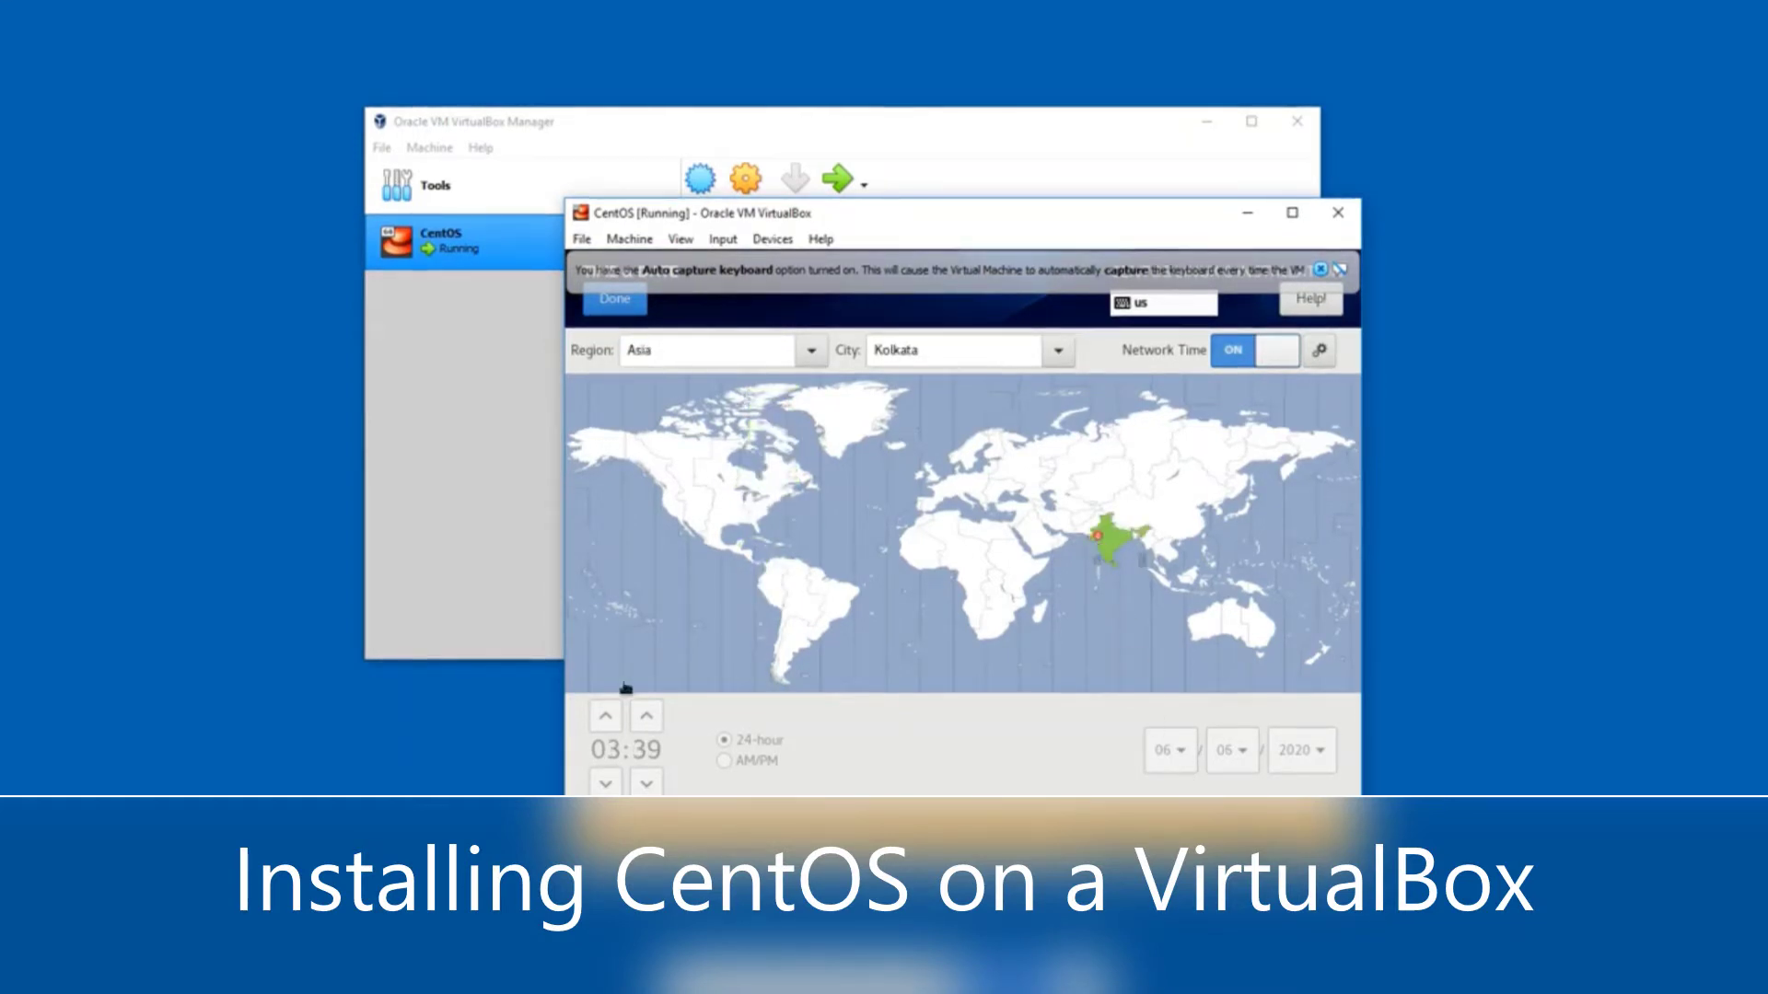
pyautogui.click(605, 309)
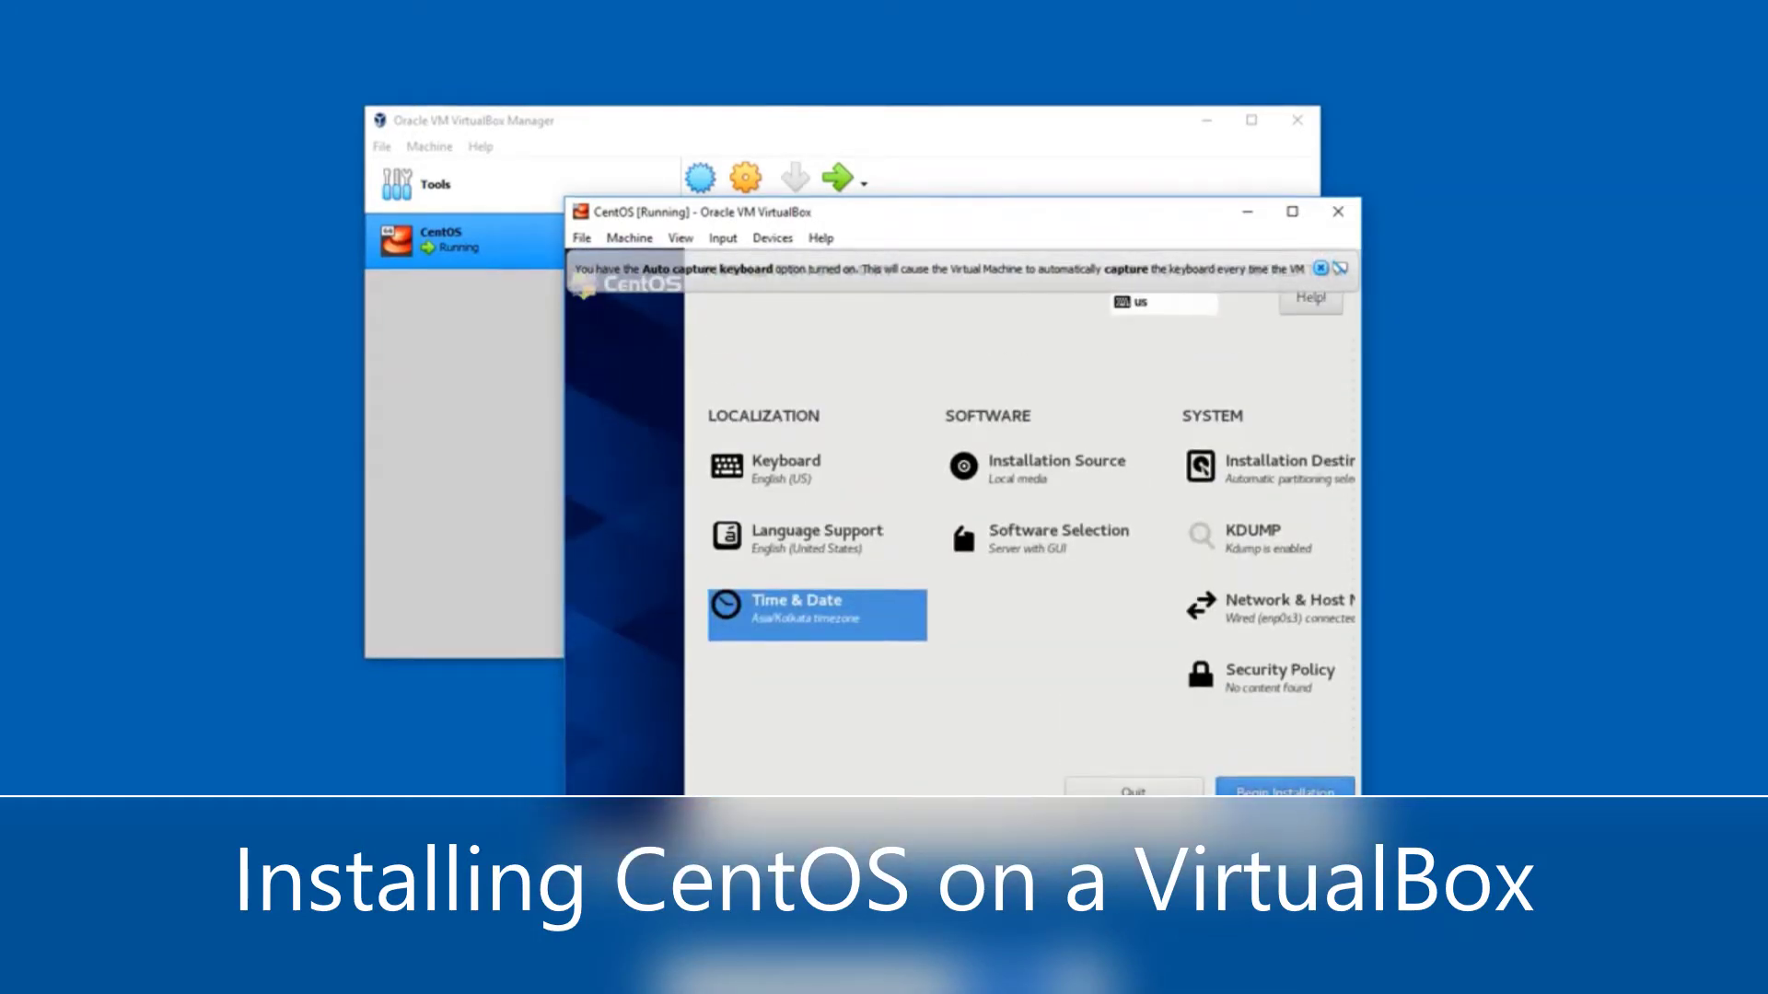
# - Begin the CentOS installation, then enter and confirm the root password in the user settings
pyautogui.click(1284, 790)
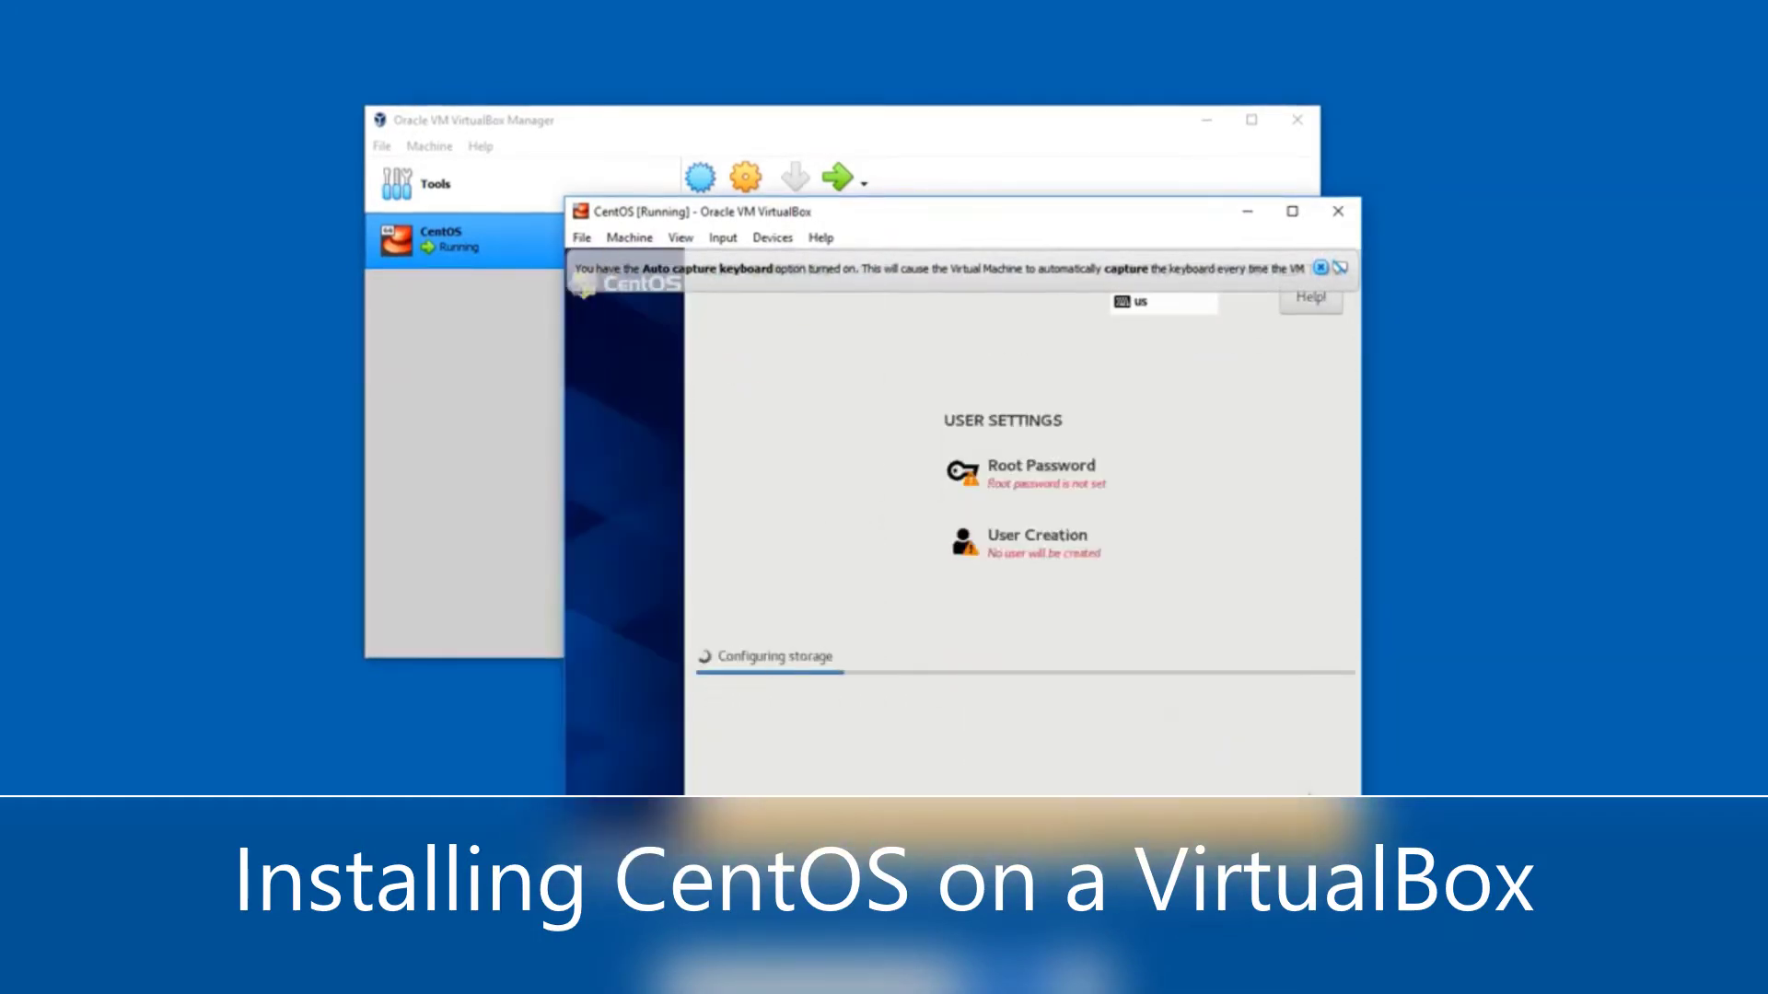
pyautogui.click(1013, 471)
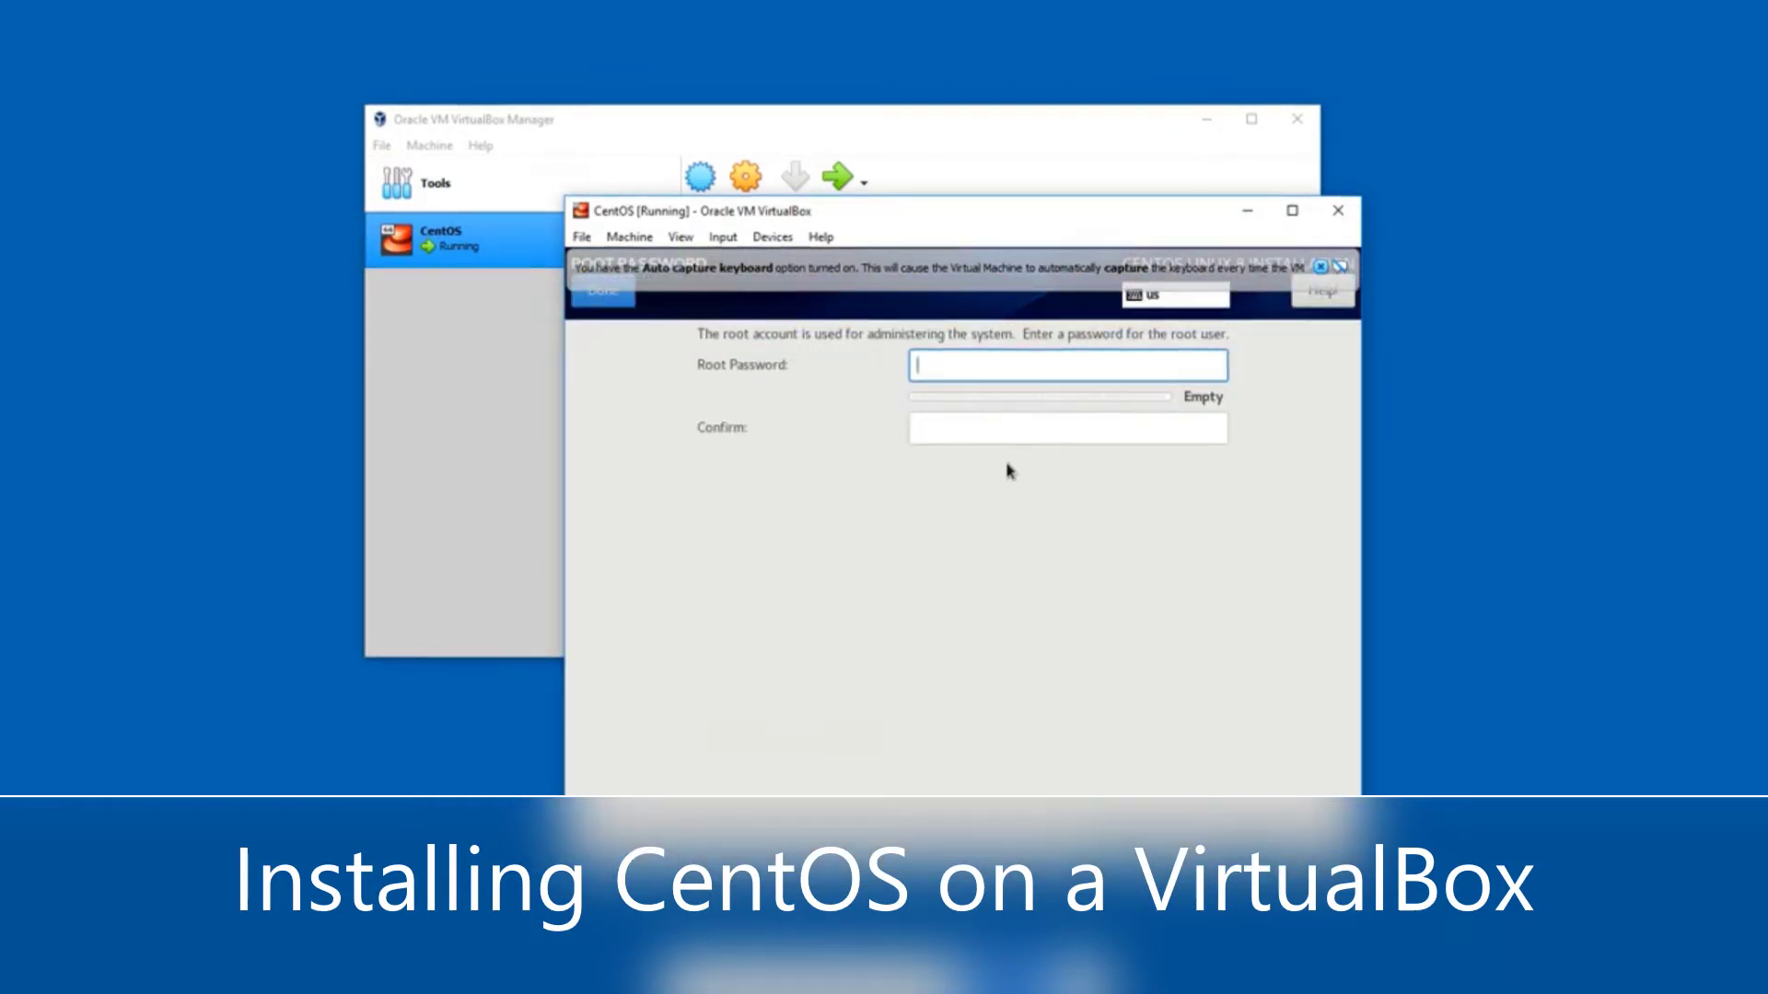
pyautogui.write('a')
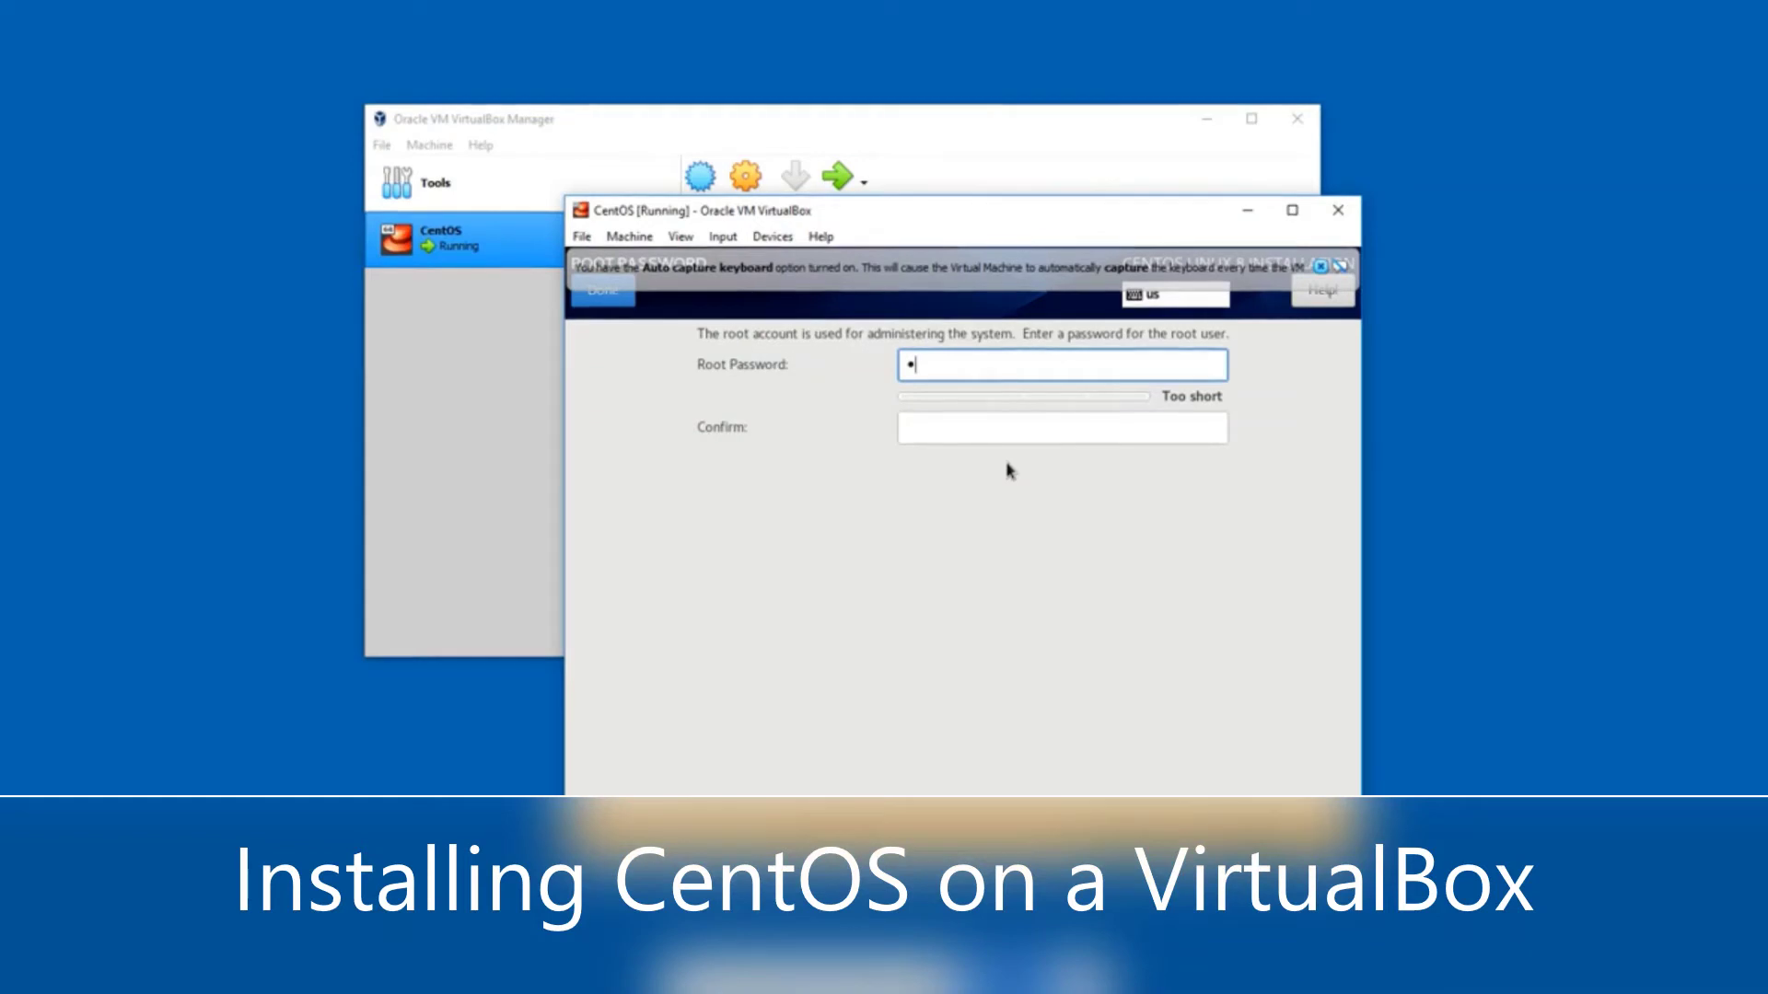
pyautogui.write('aaaa')
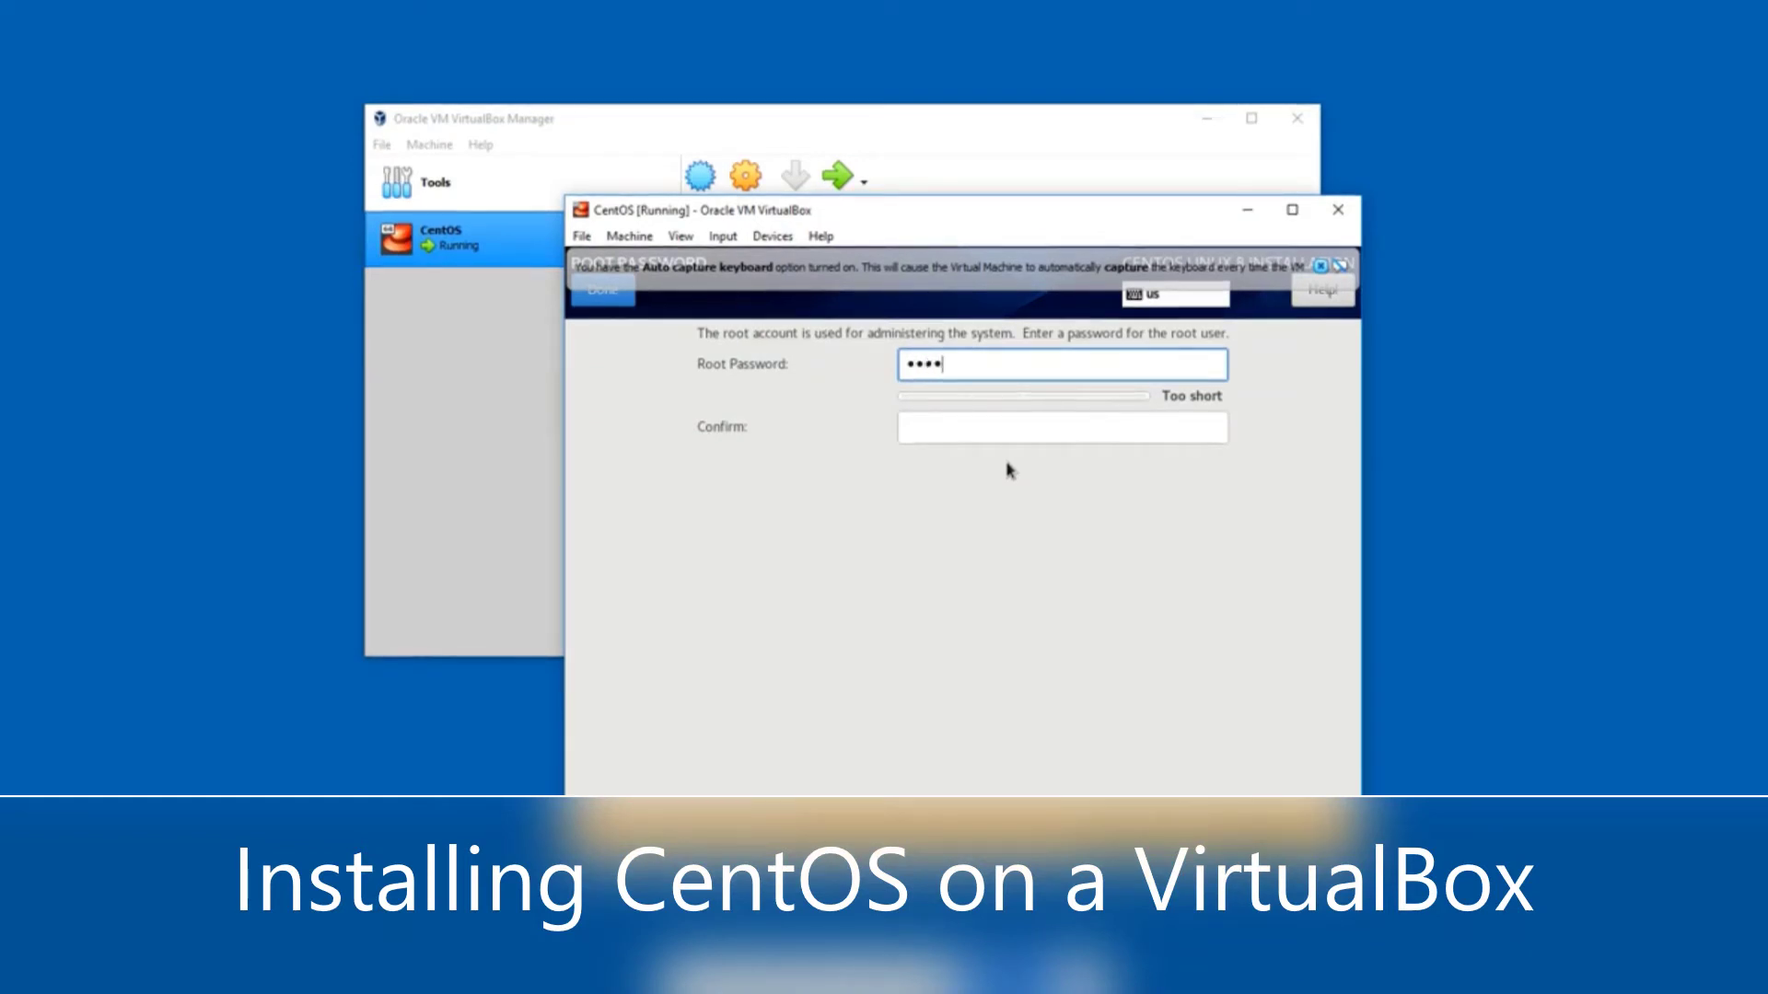
pyautogui.write('aa')
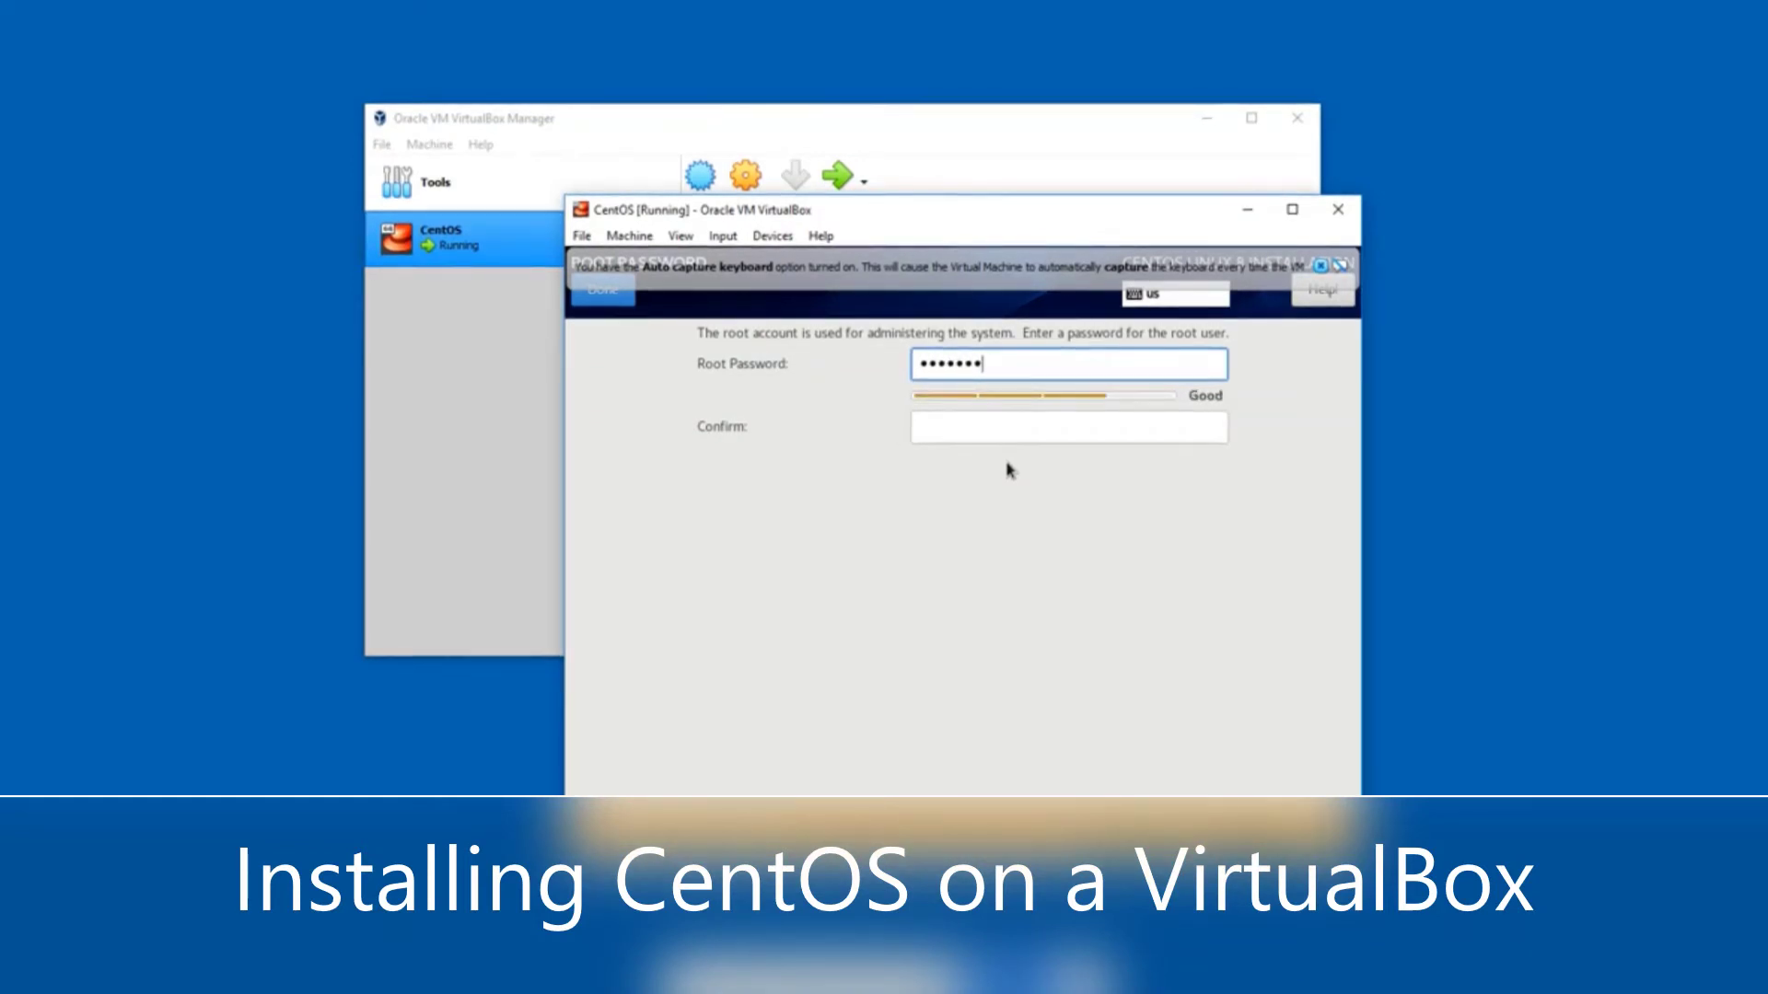
pyautogui.write('aa')
pyautogui.press('Tab')
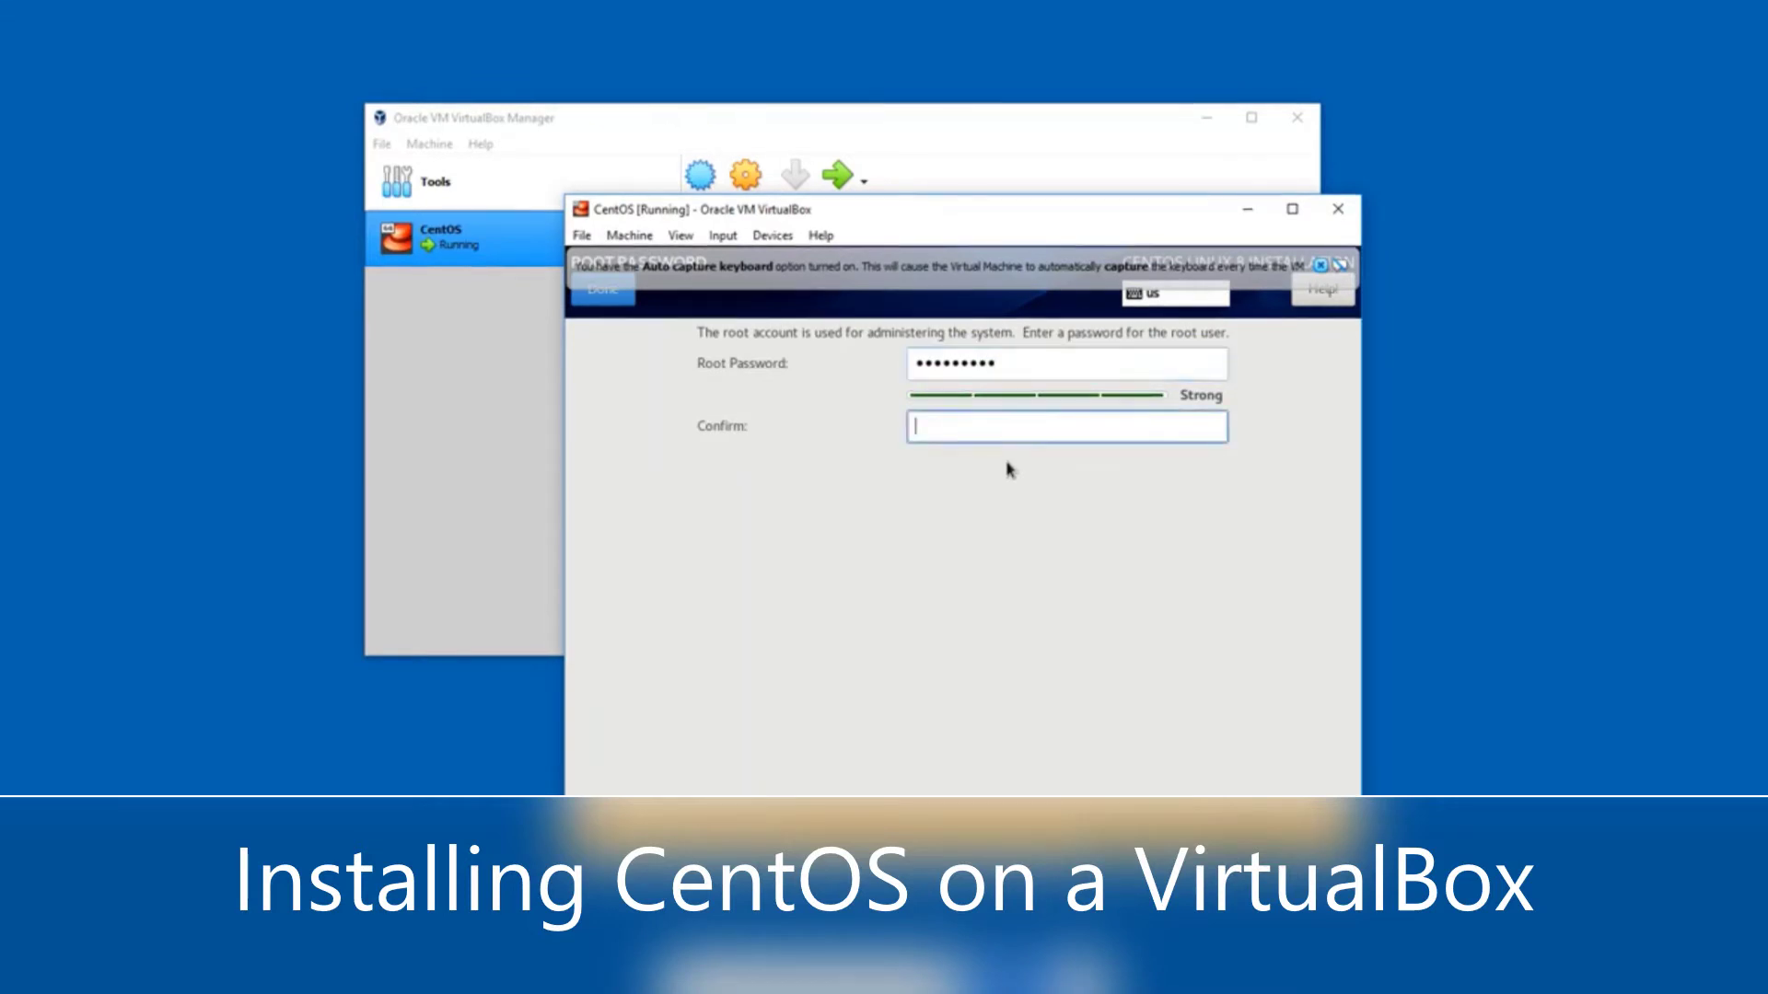
pyautogui.write('a')
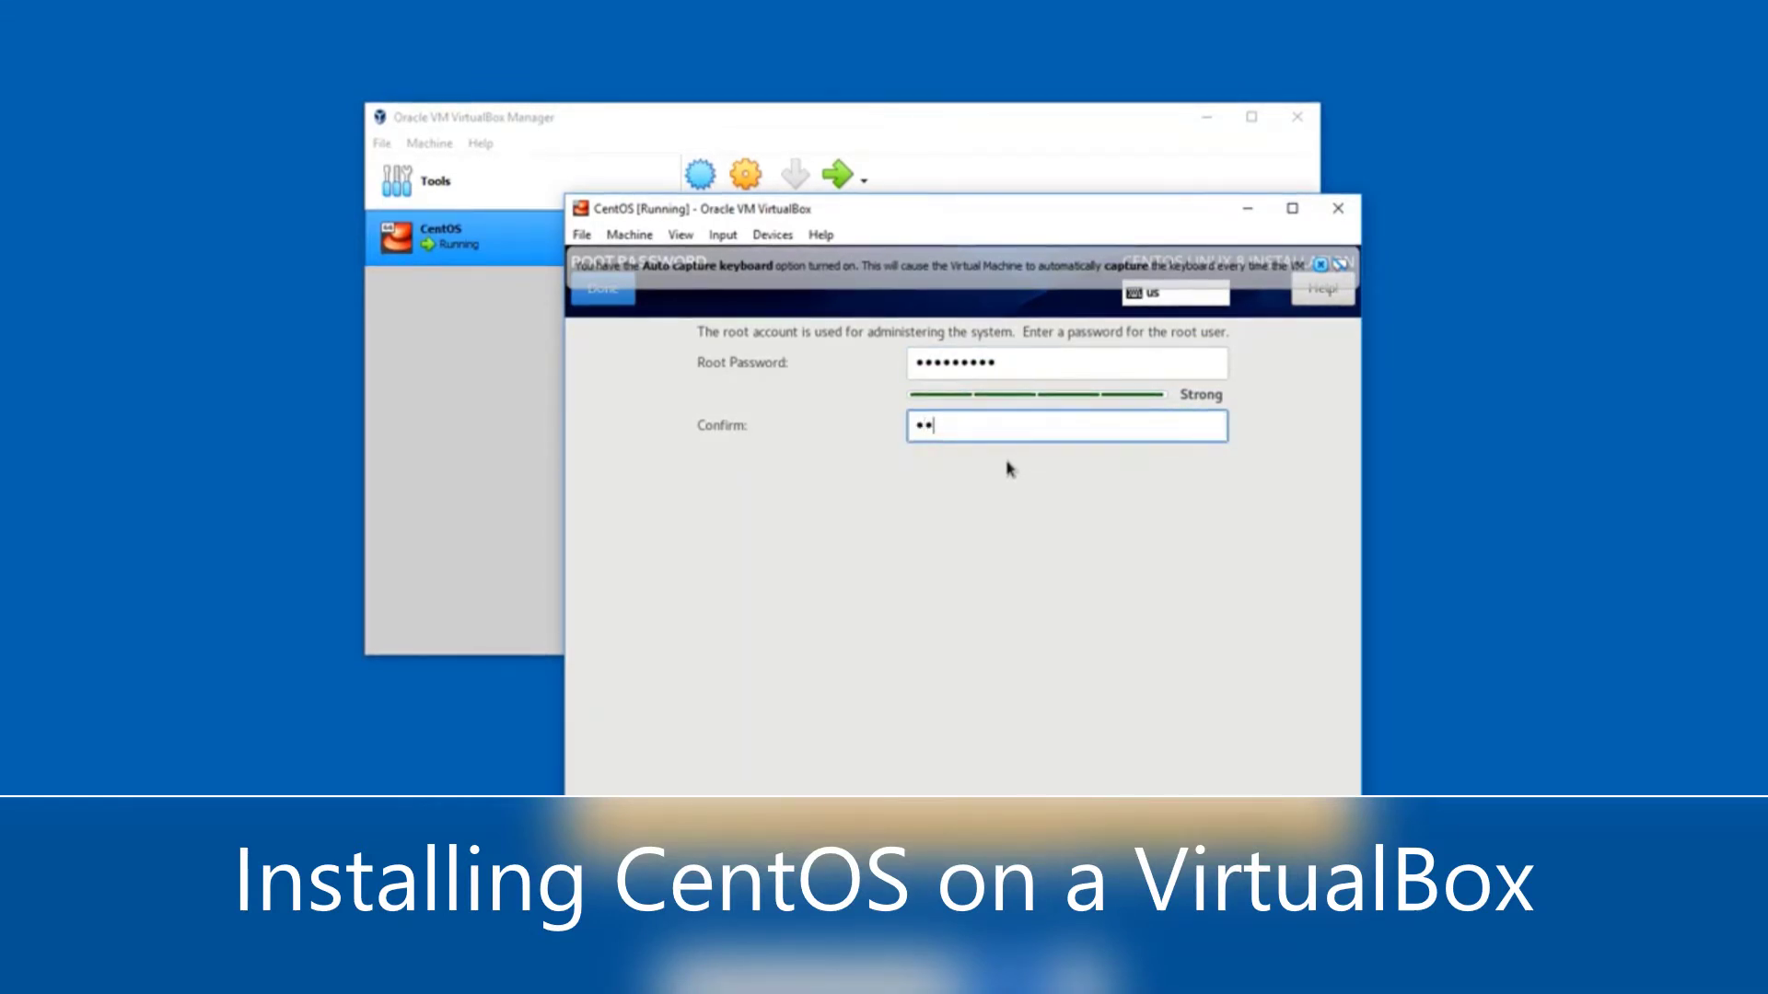
pyautogui.write('aa')
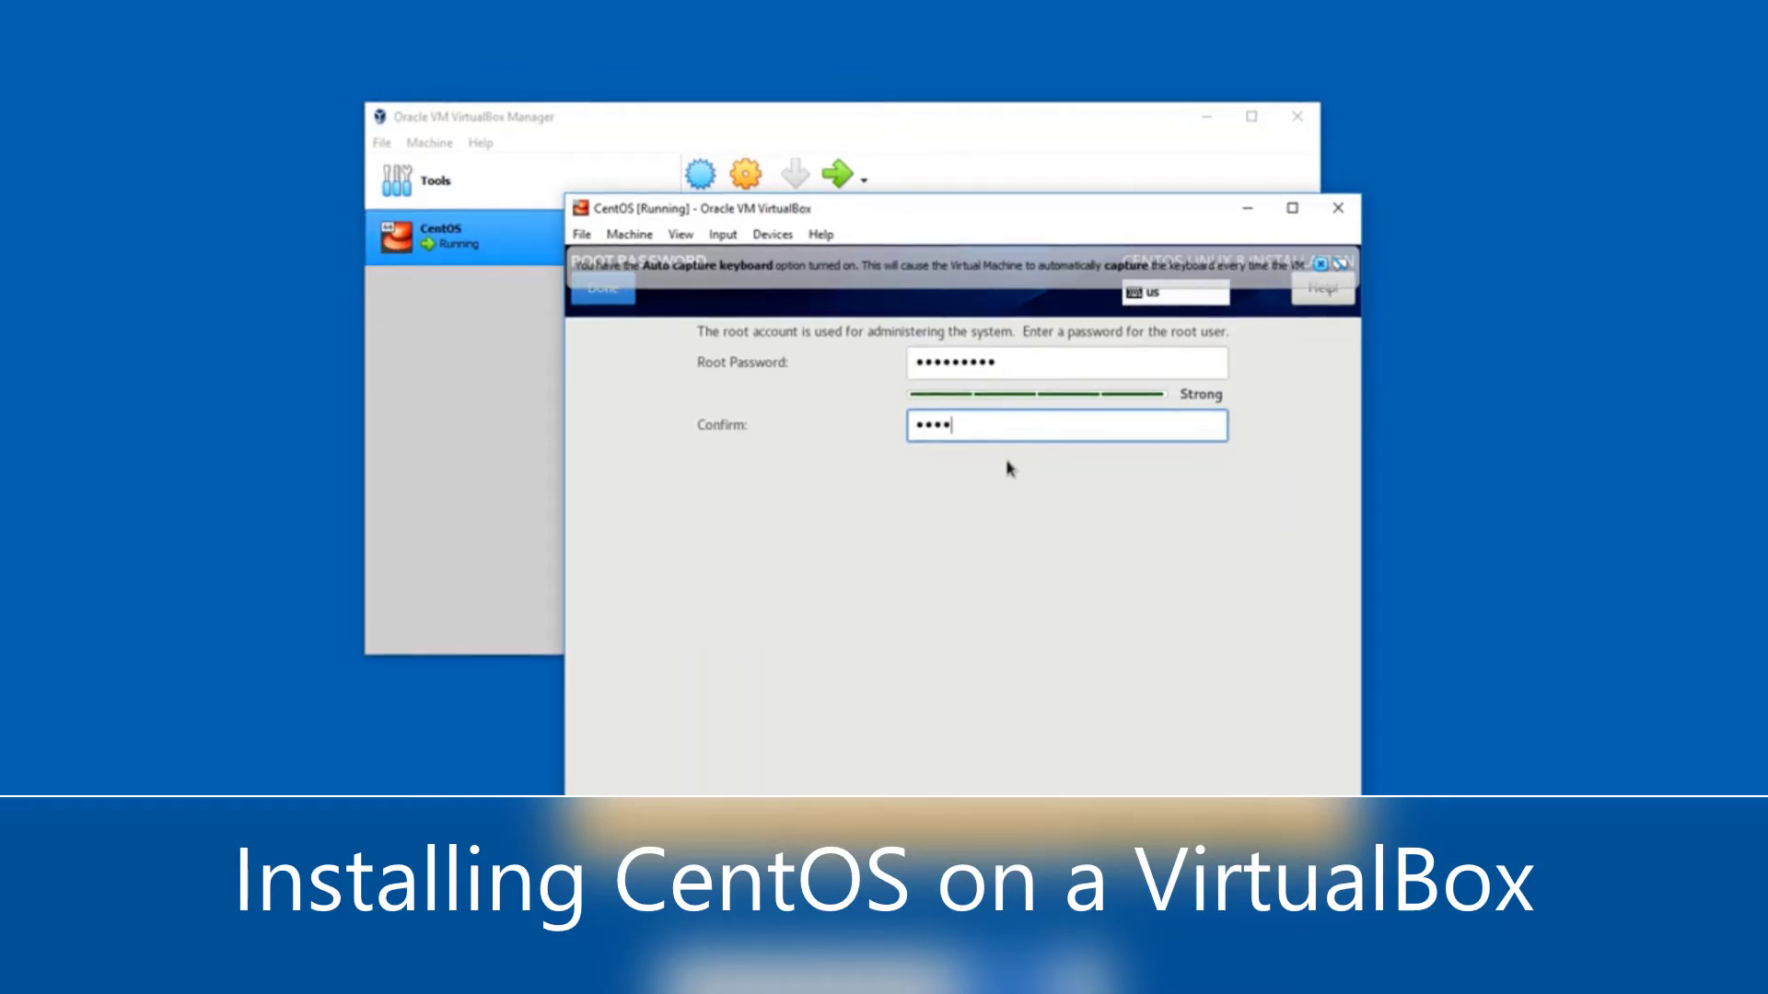
pyautogui.write('aaaa')
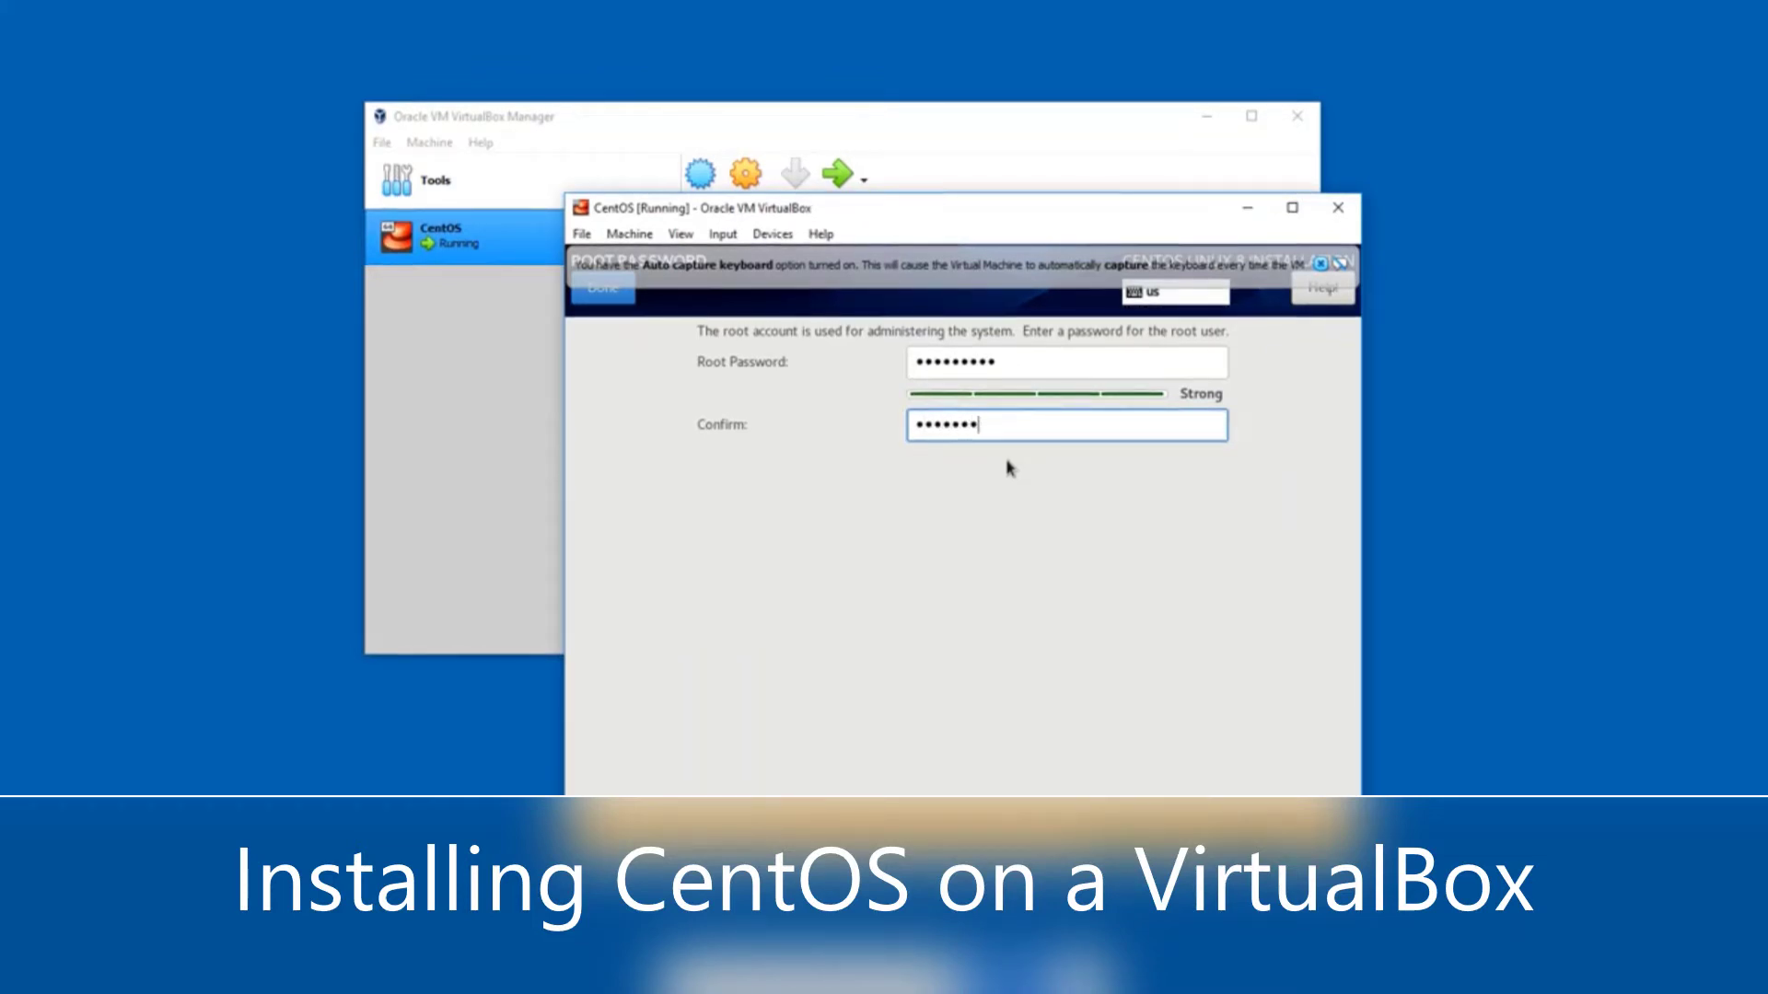
pyautogui.write('a')
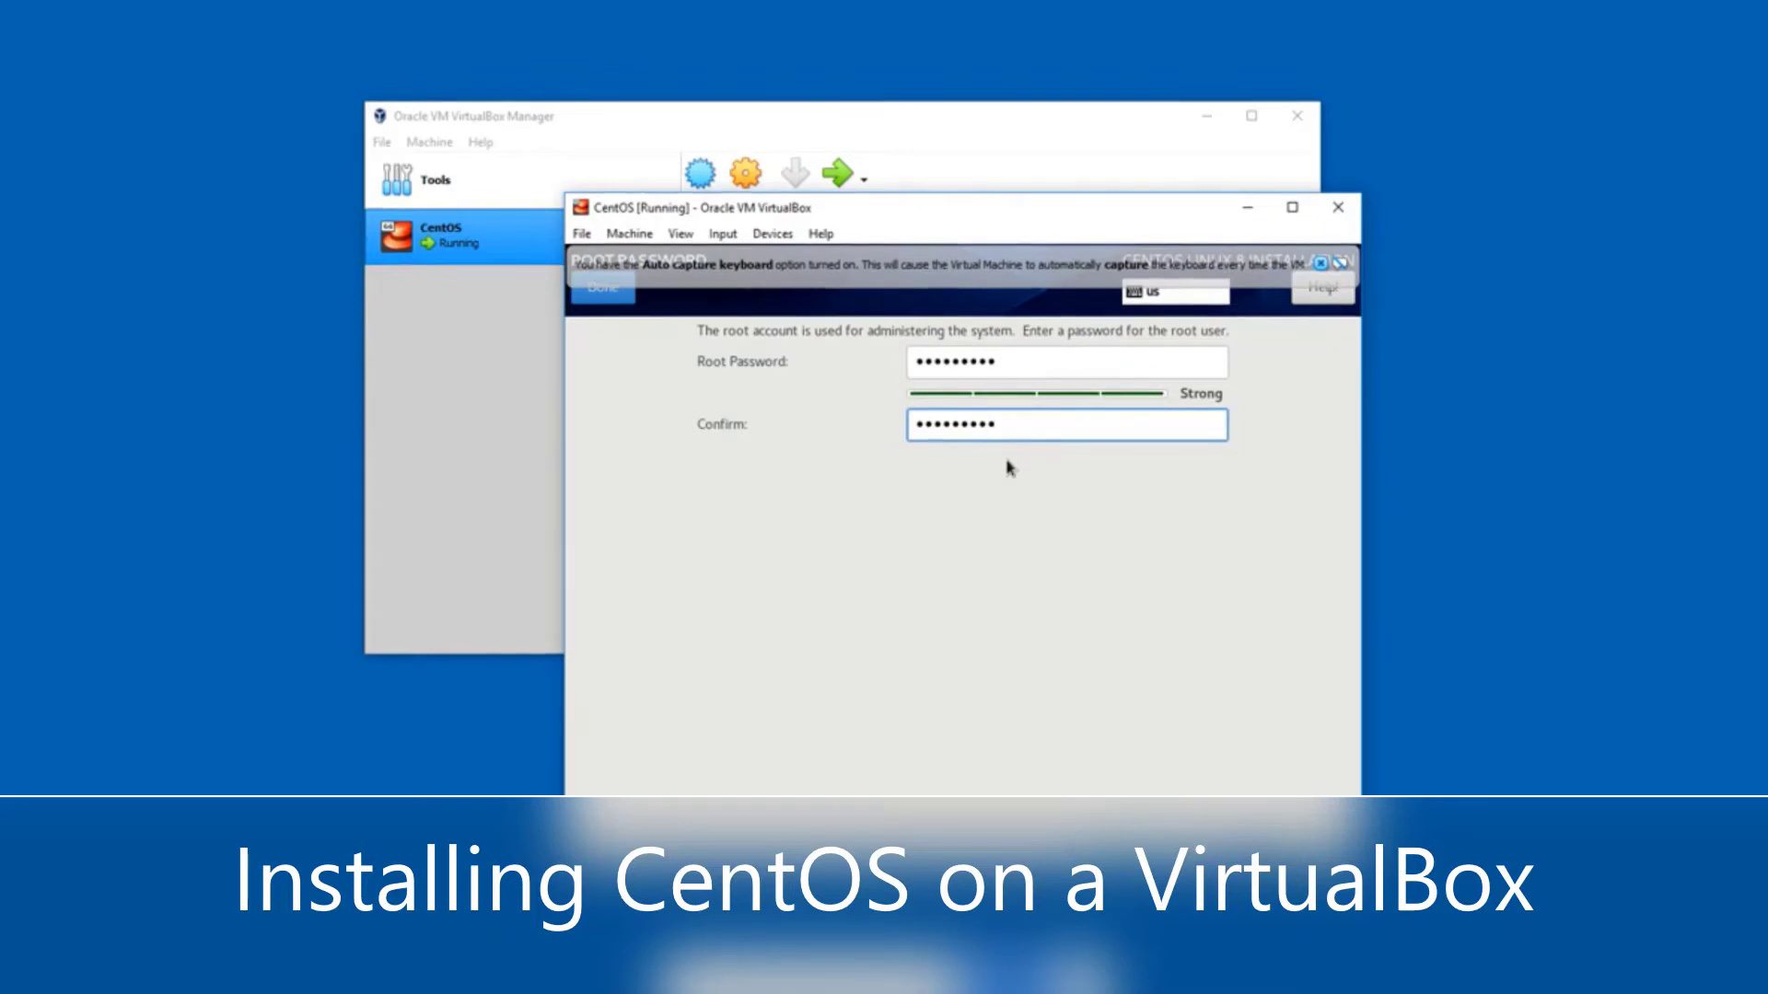
pyautogui.click(612, 300)
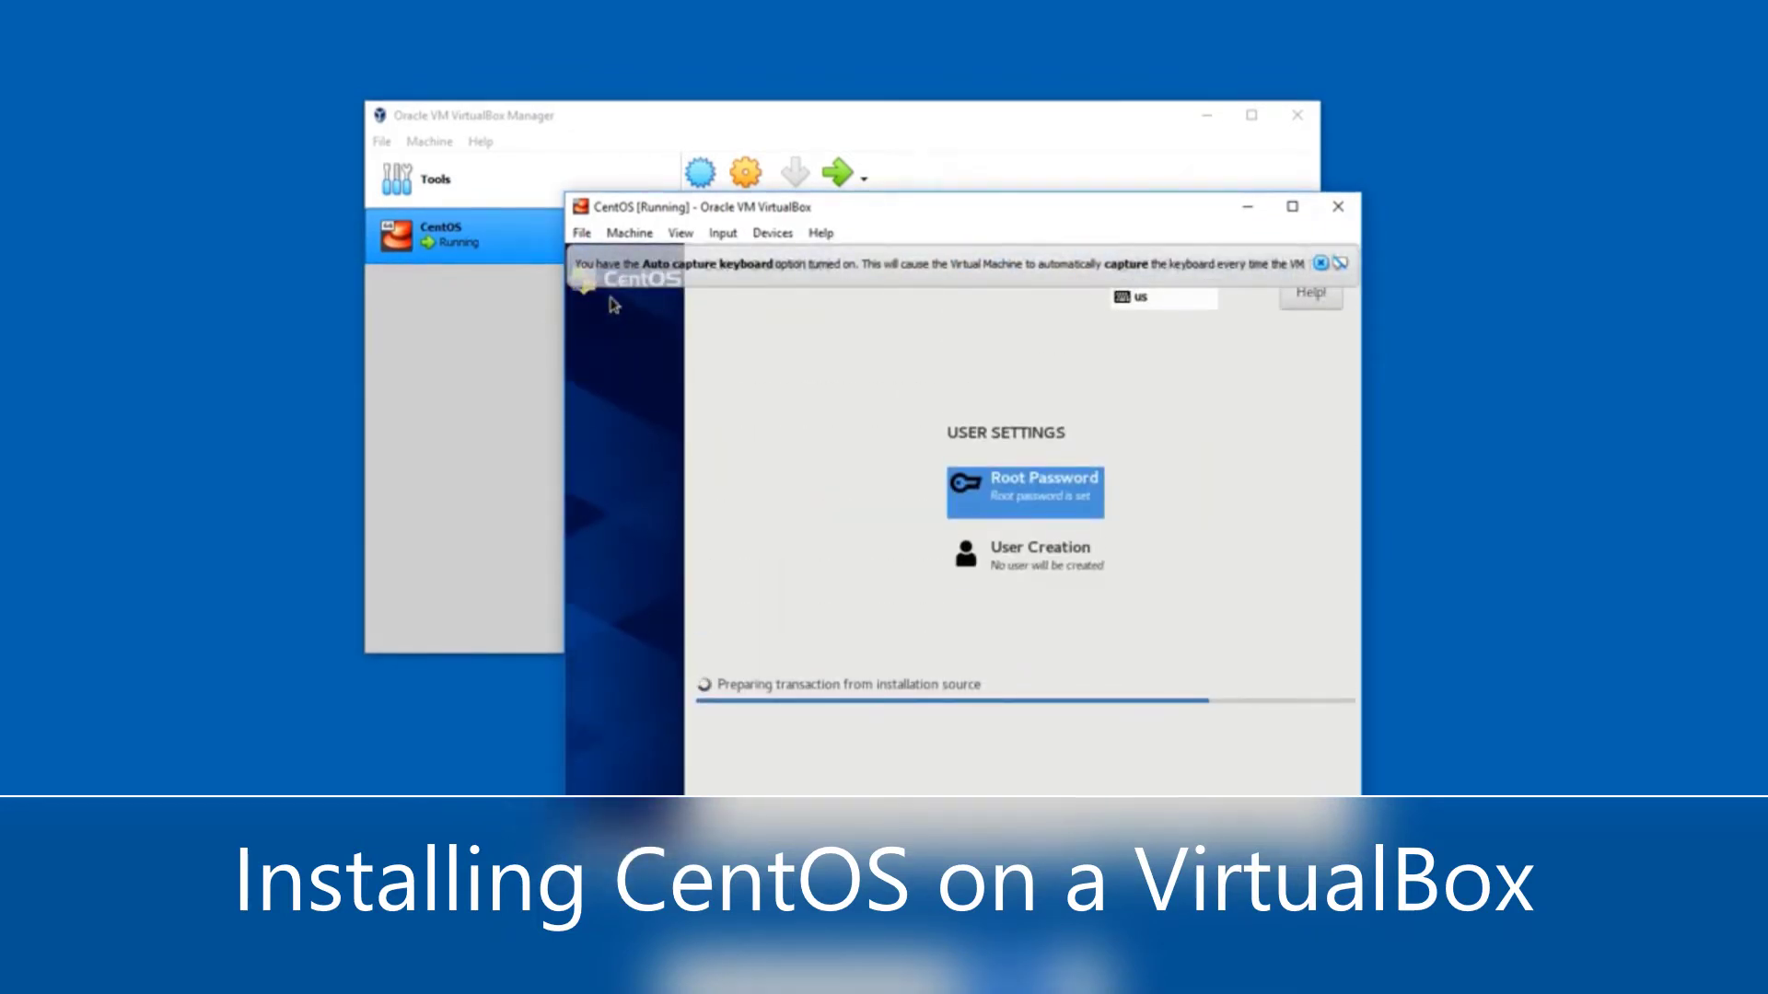
# - Open user creation in the installer and set the new account's full name to user1
pyautogui.click(1037, 570)
pyautogui.write('u')
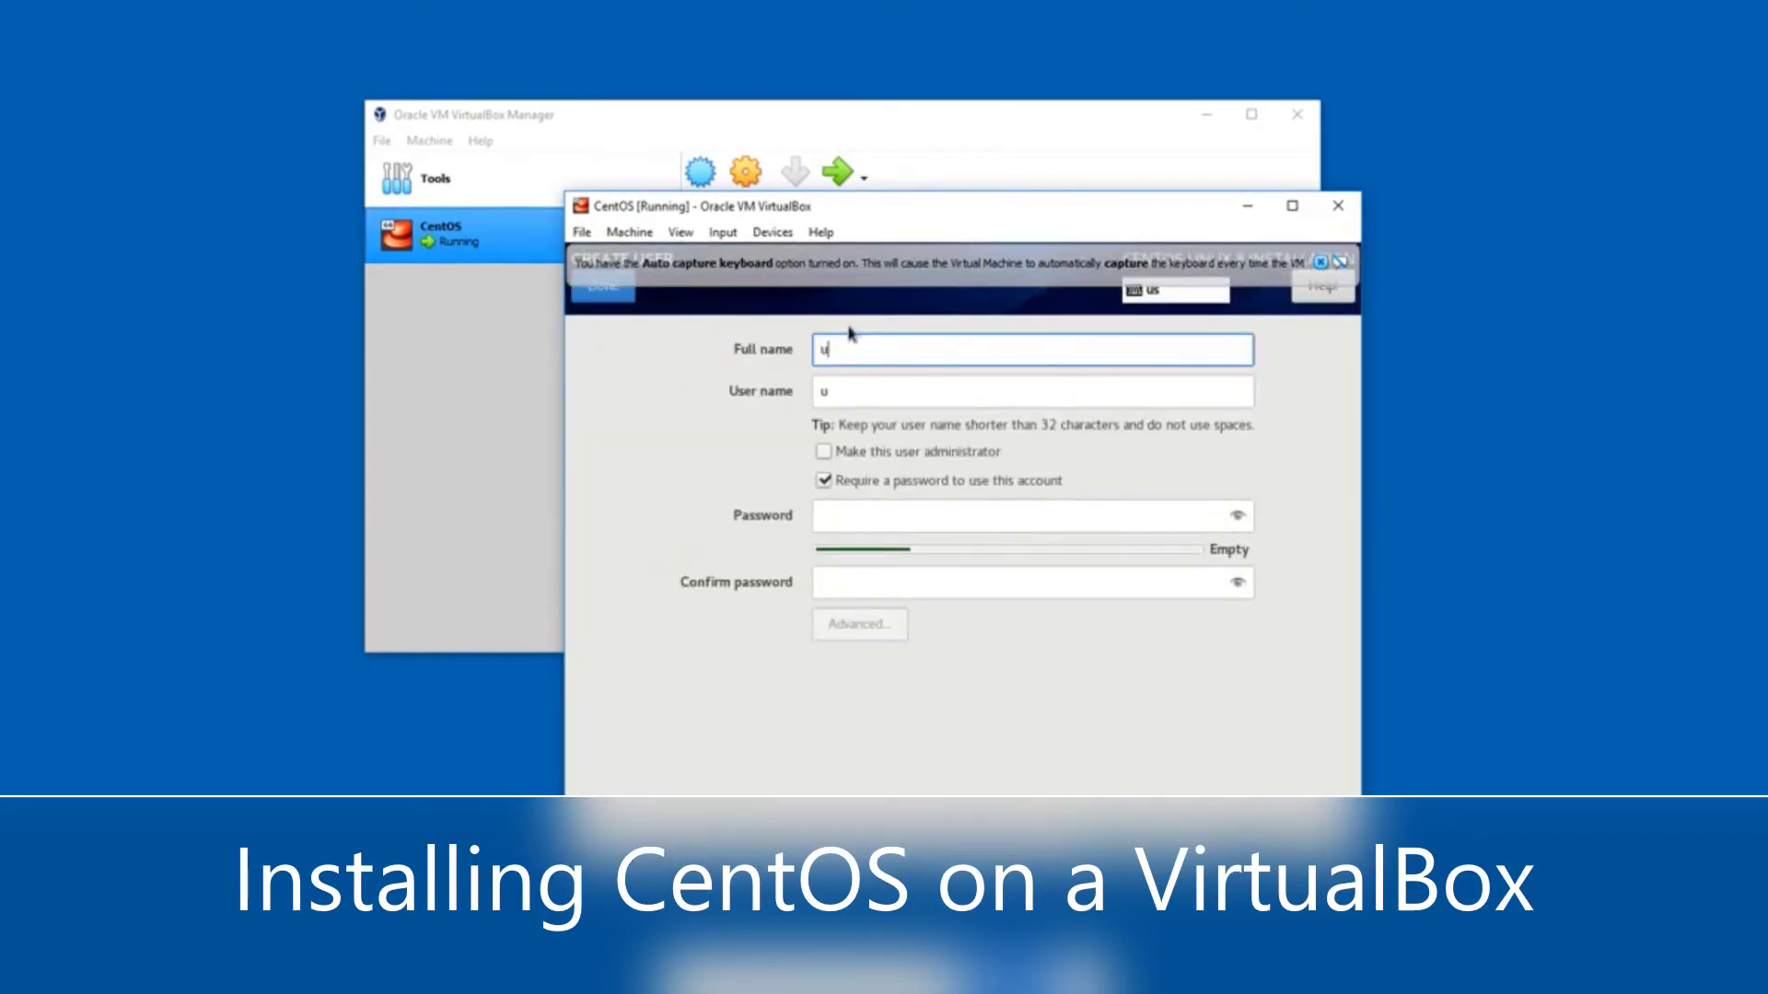
pyautogui.write('ser1')
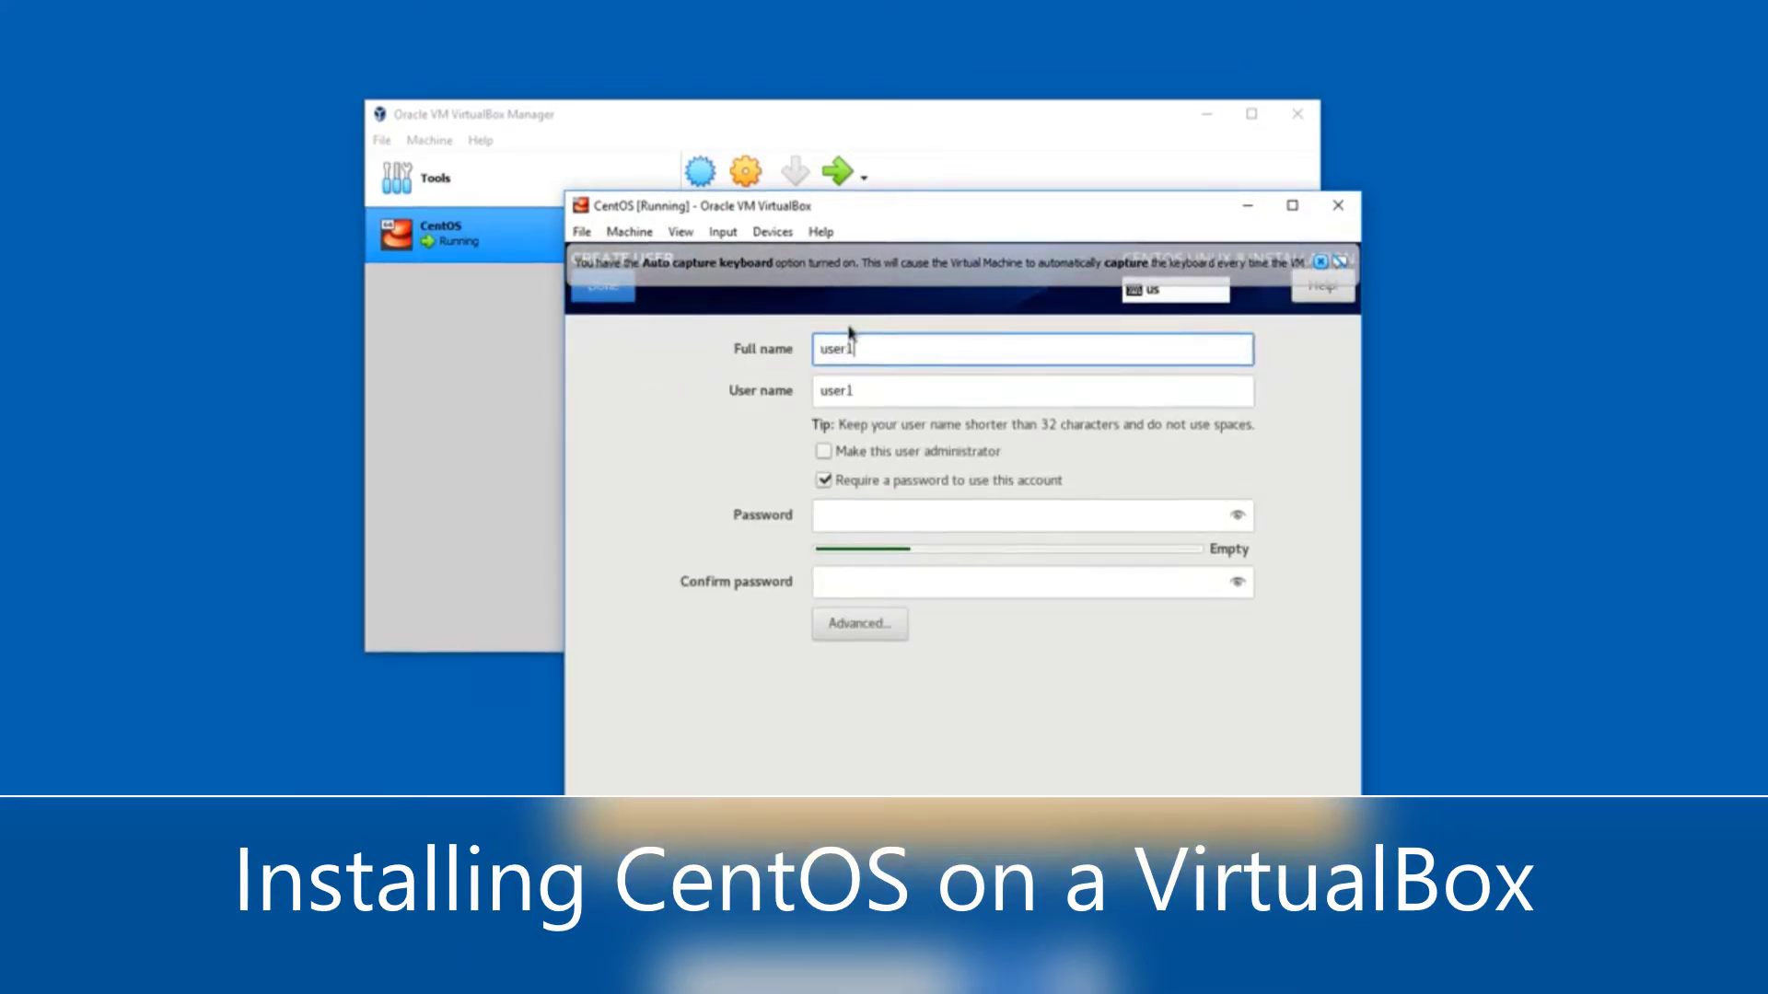
# - Enter and confirm the account password for user1 and save the new user
pyautogui.click(878, 521)
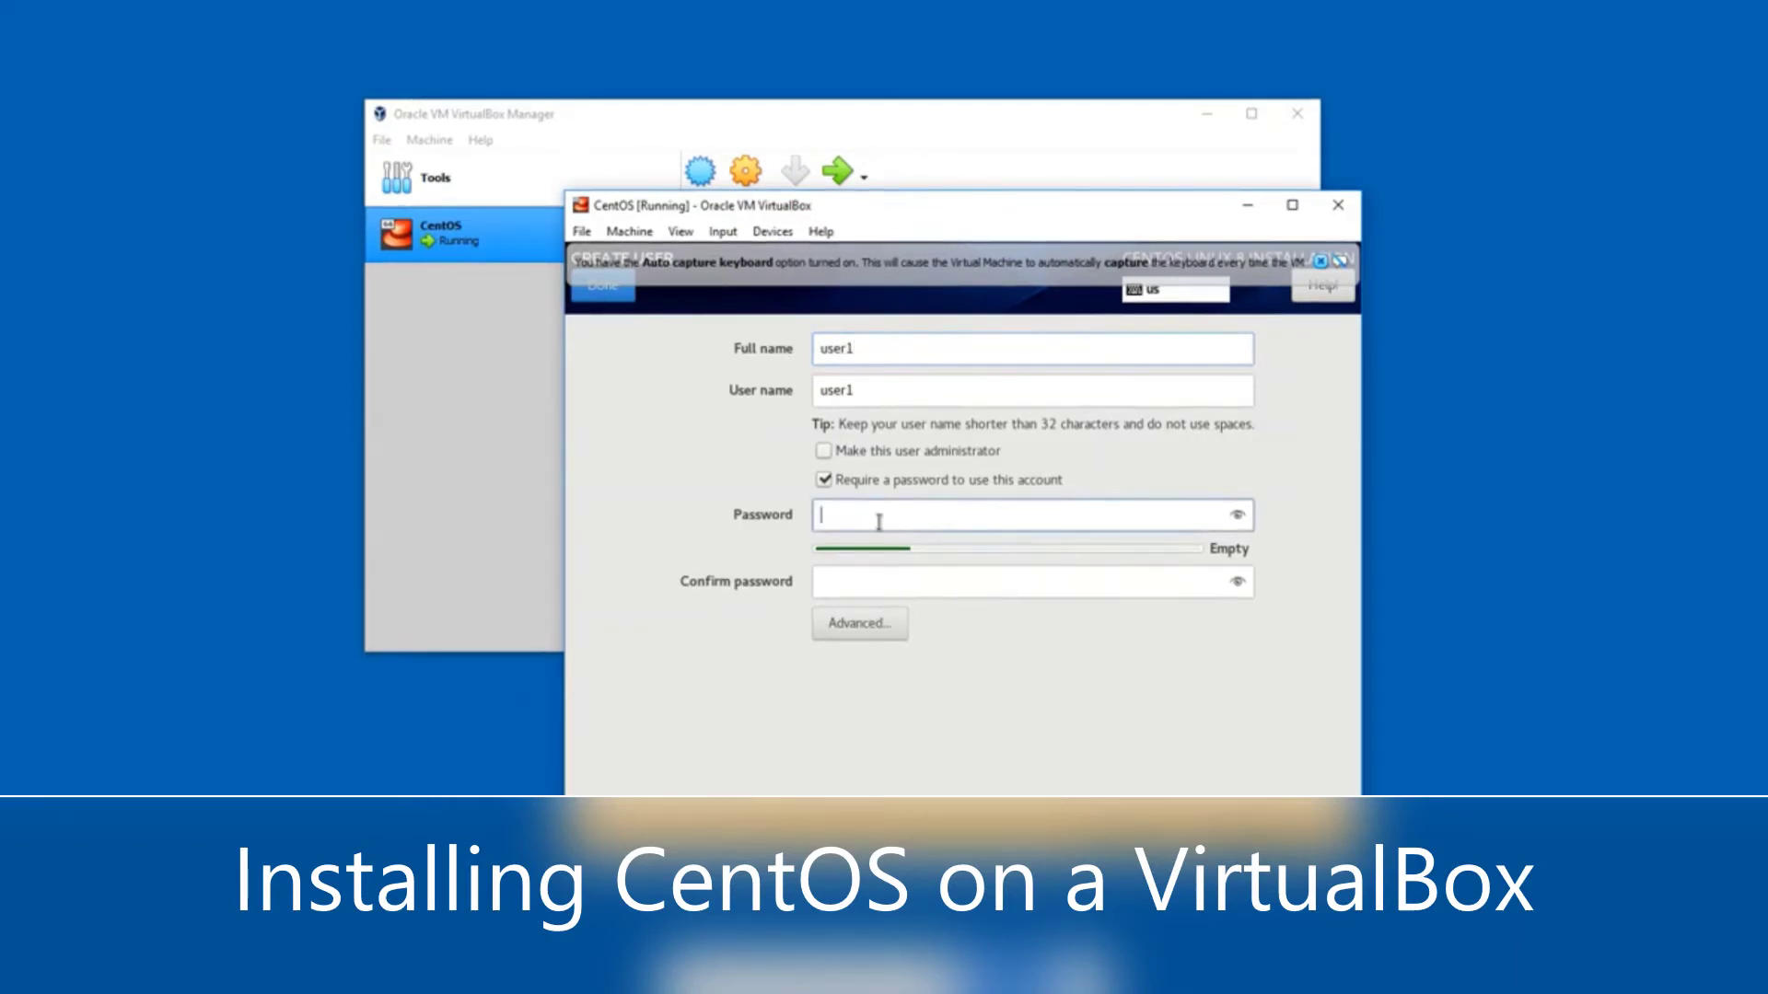
pyautogui.write('•')
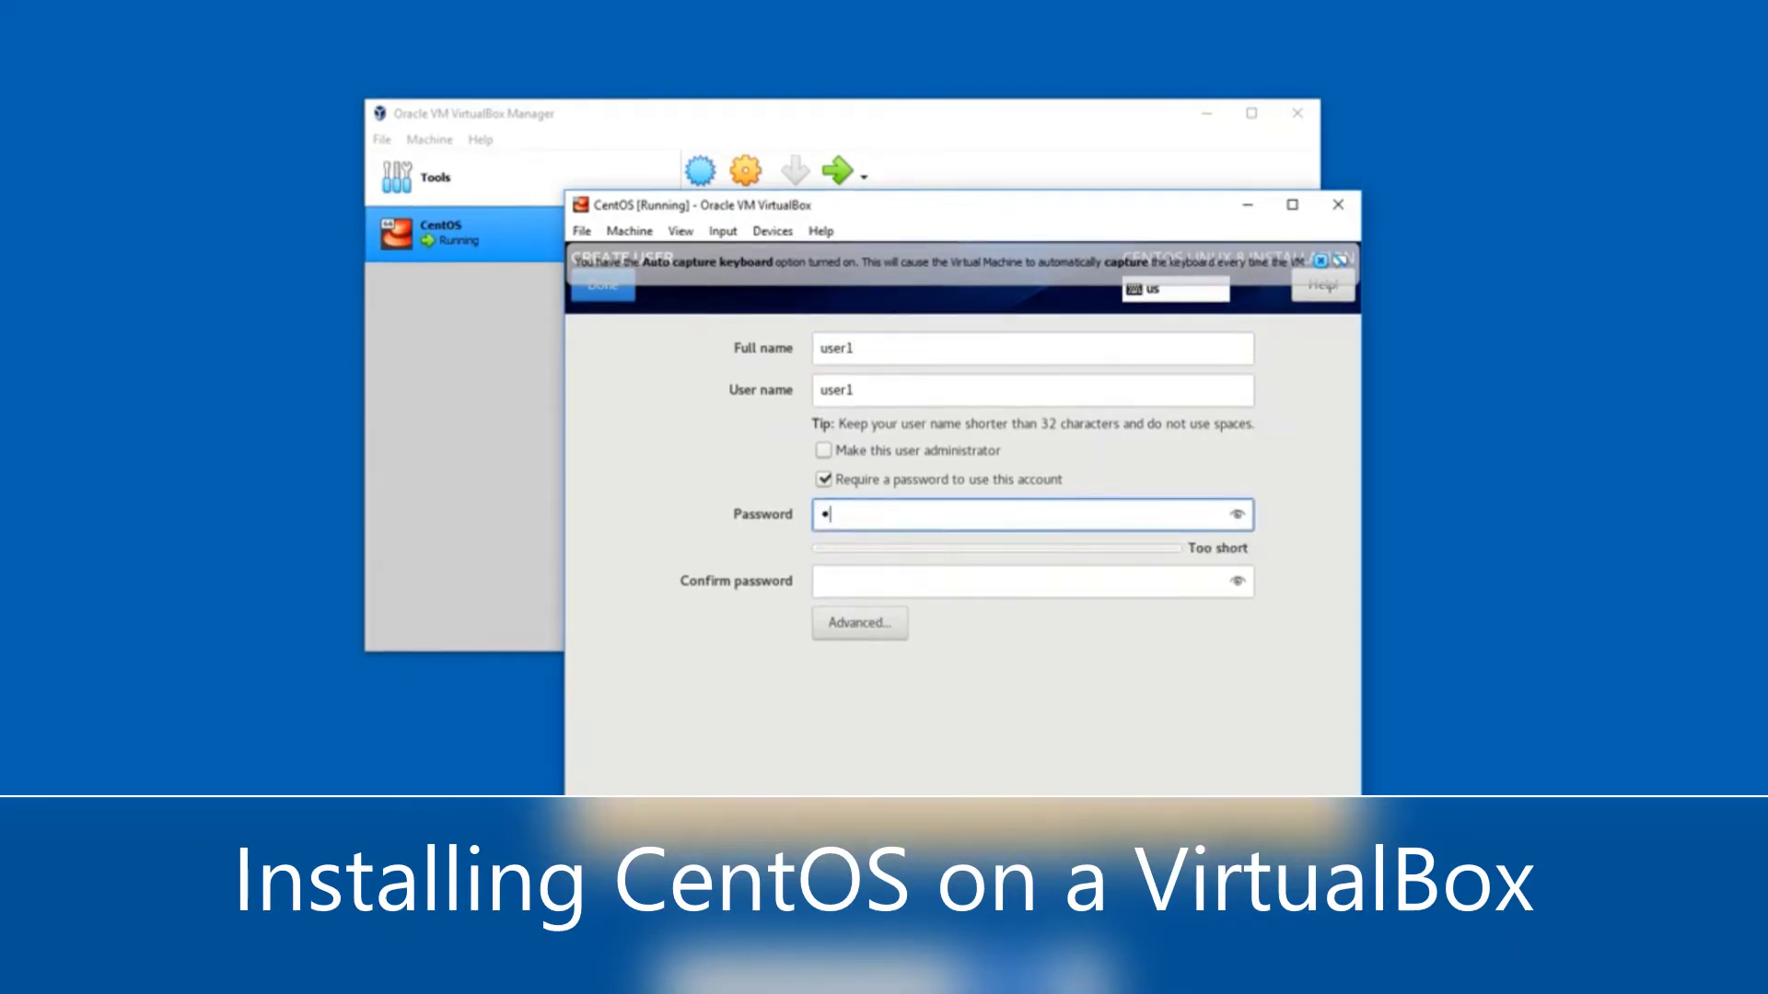
pyautogui.write('•')
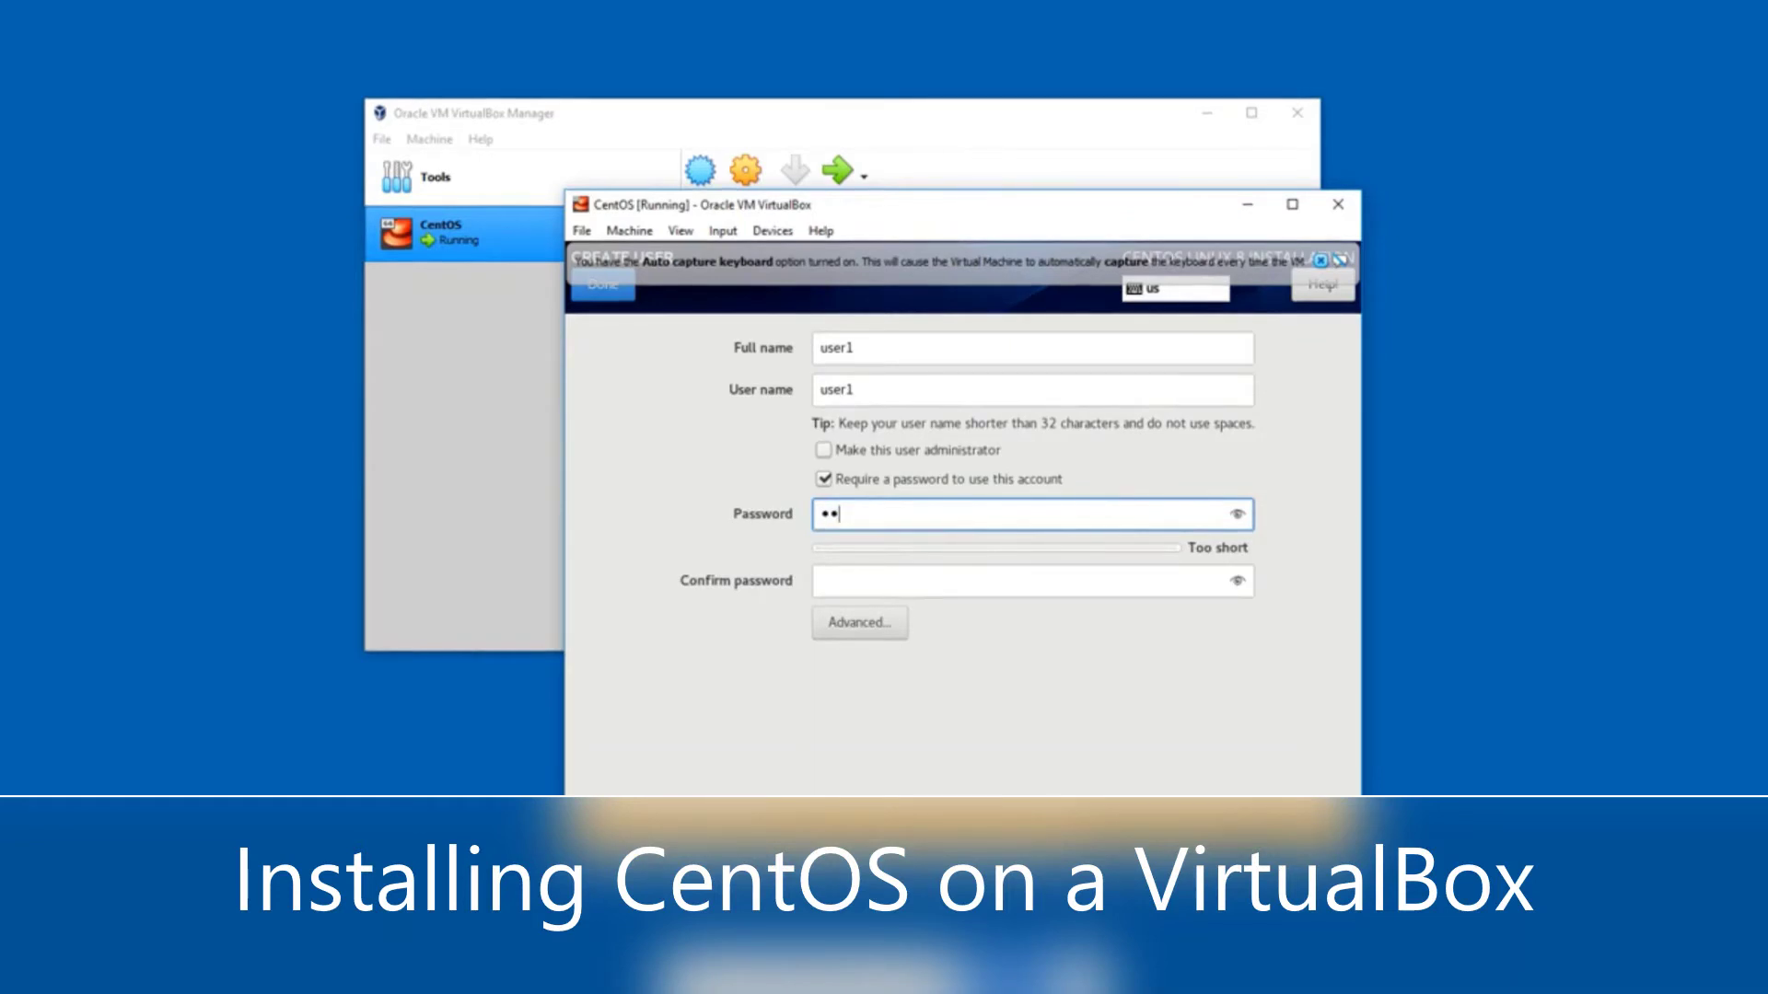
pyautogui.write('•••••')
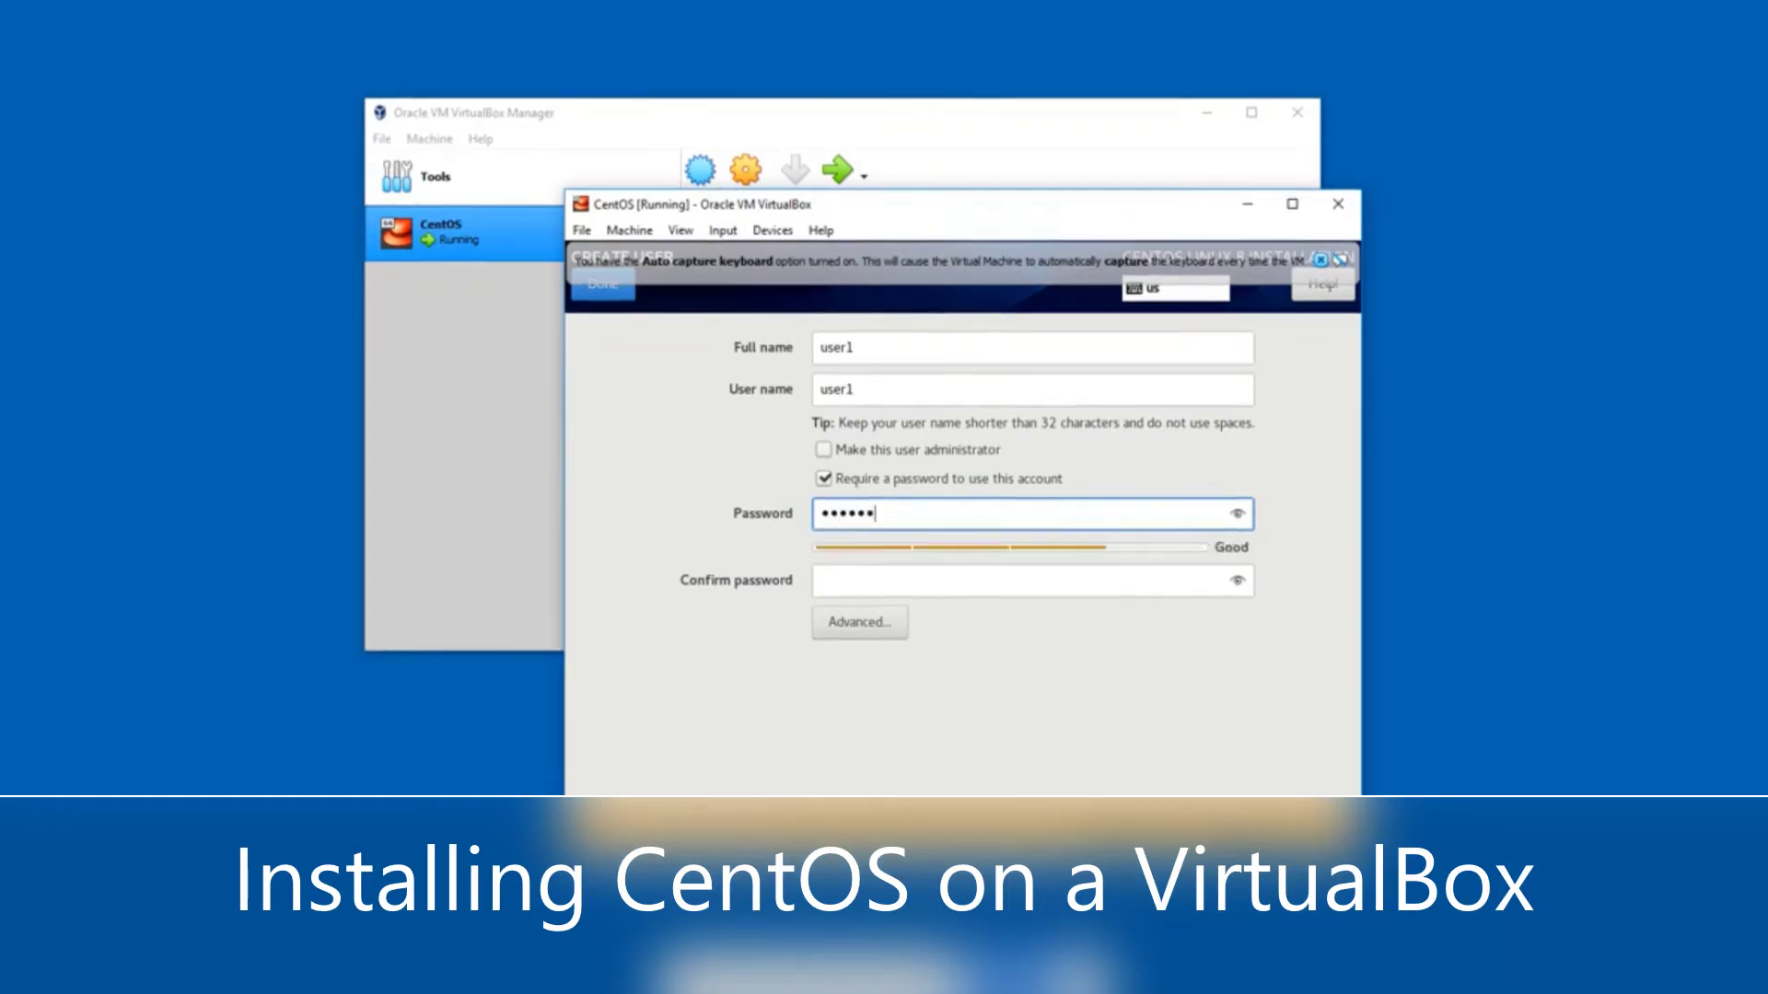
pyautogui.write('•••')
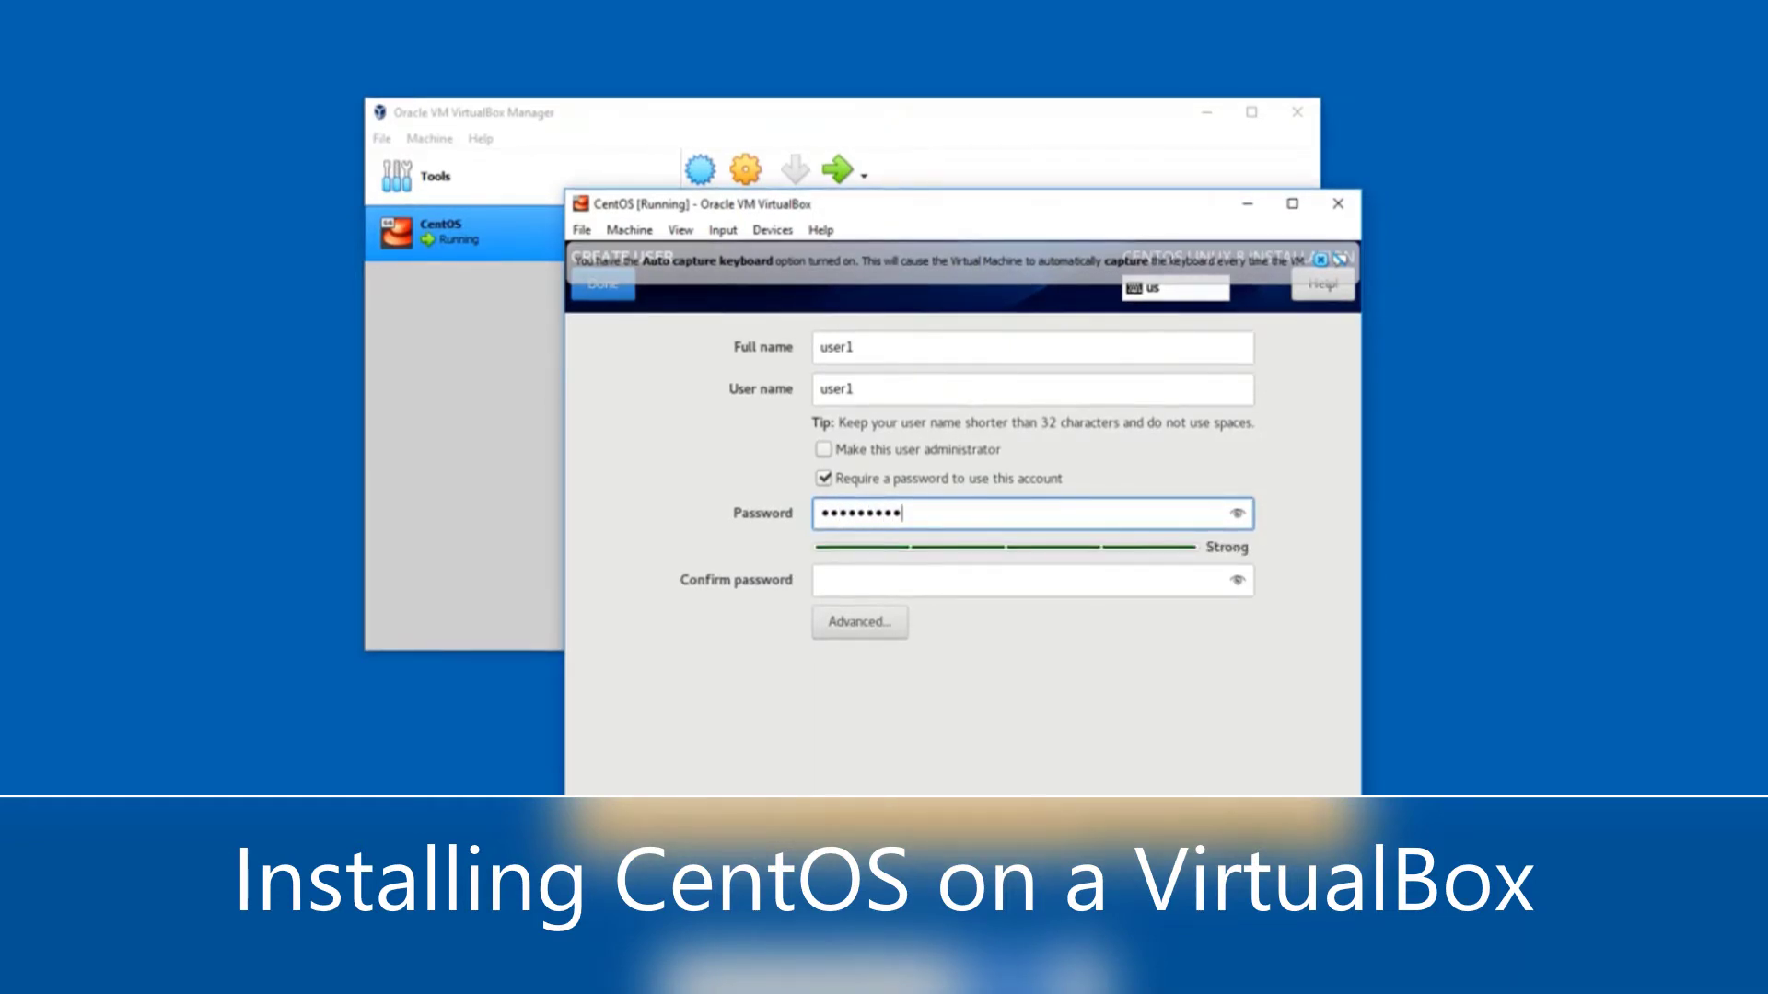
pyautogui.press('Tab')
pyautogui.write('•')
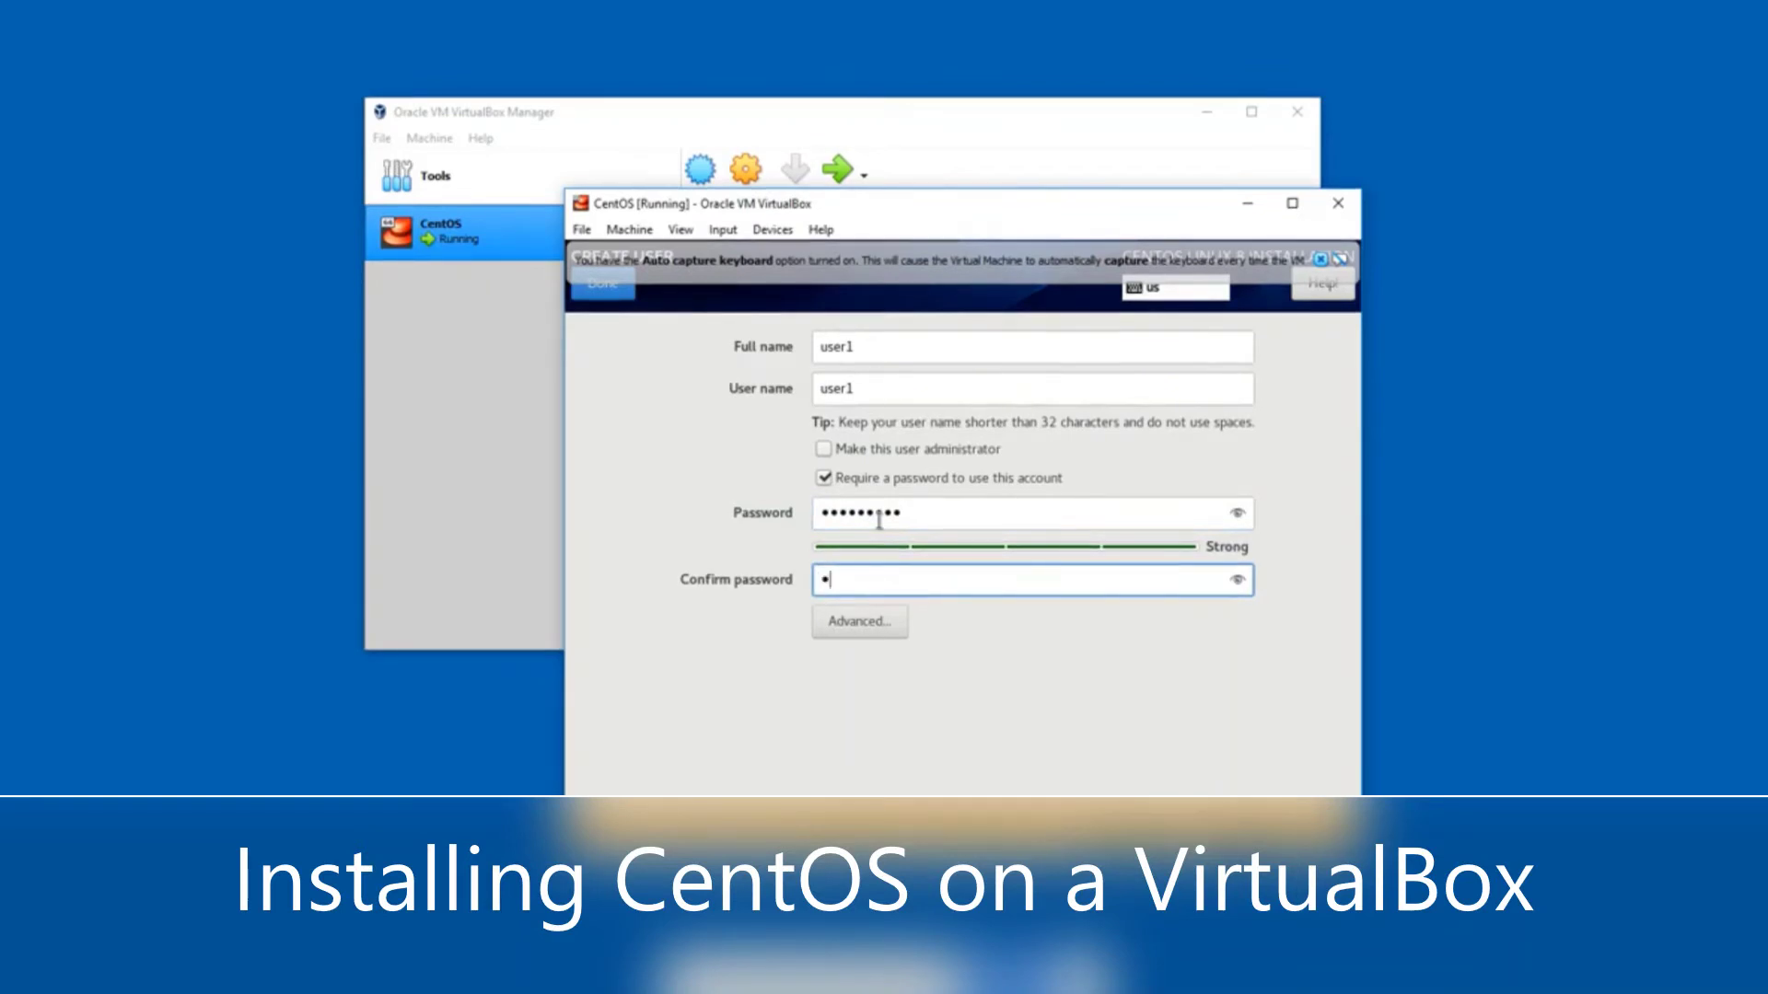
pyautogui.write('•••')
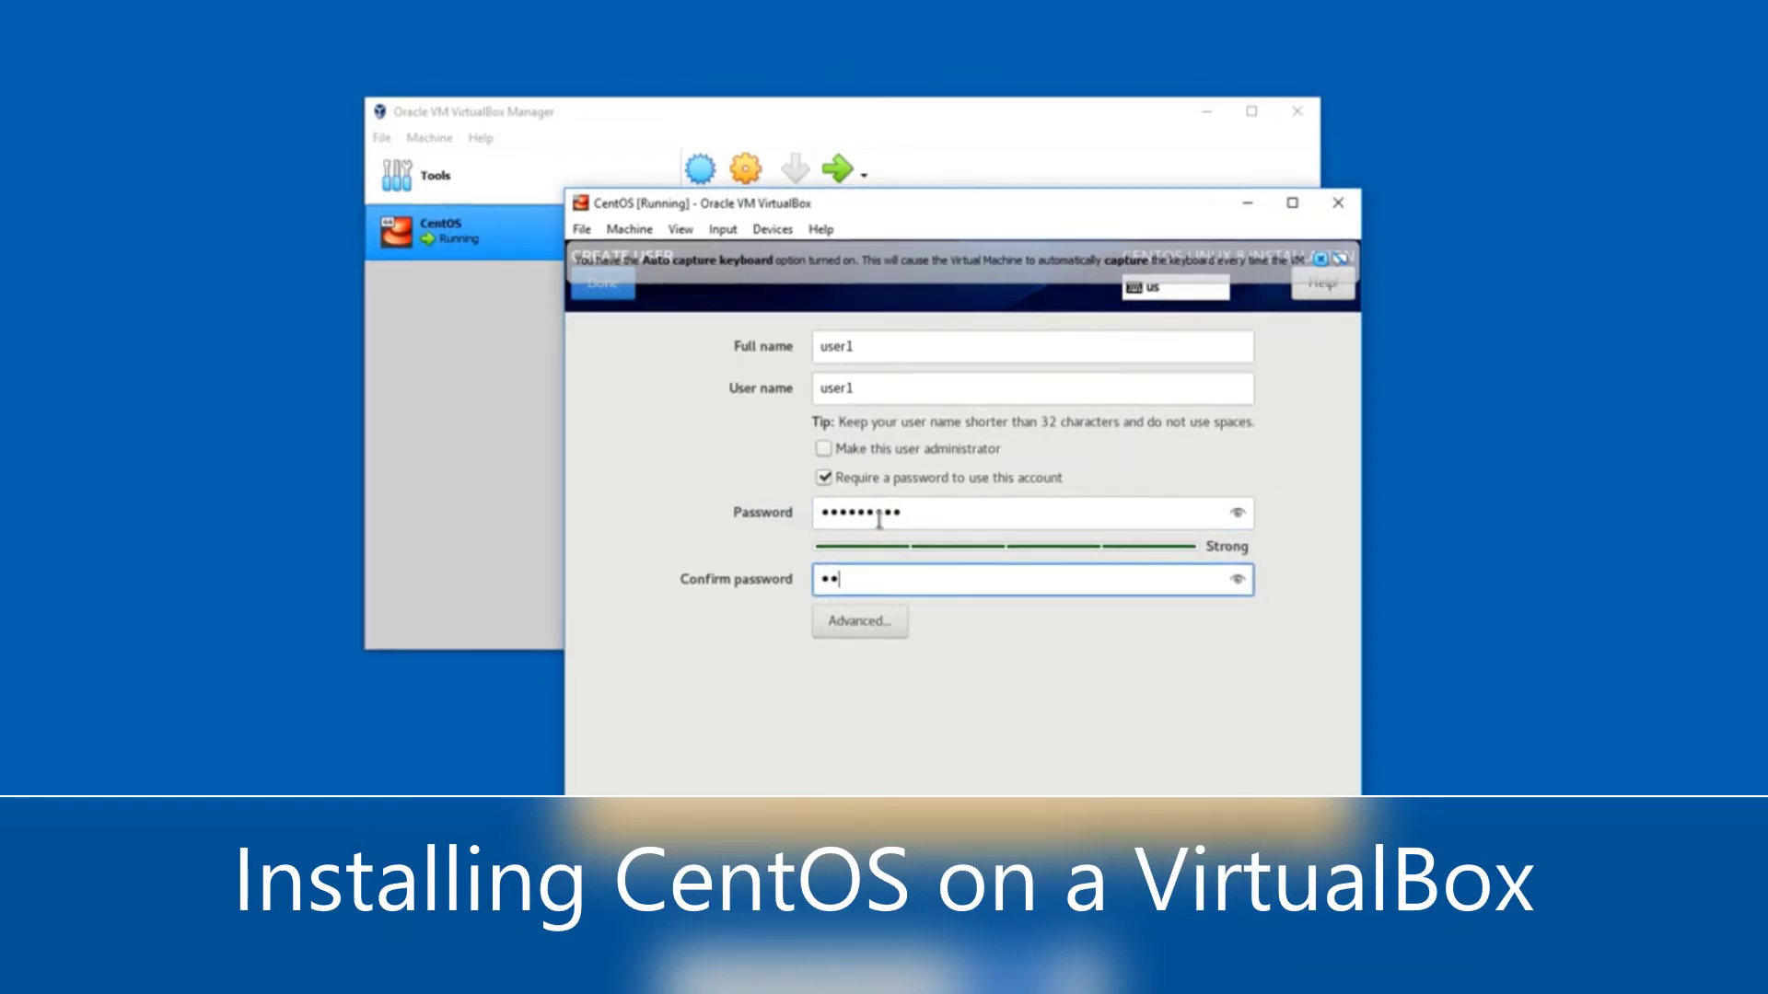
pyautogui.write('••')
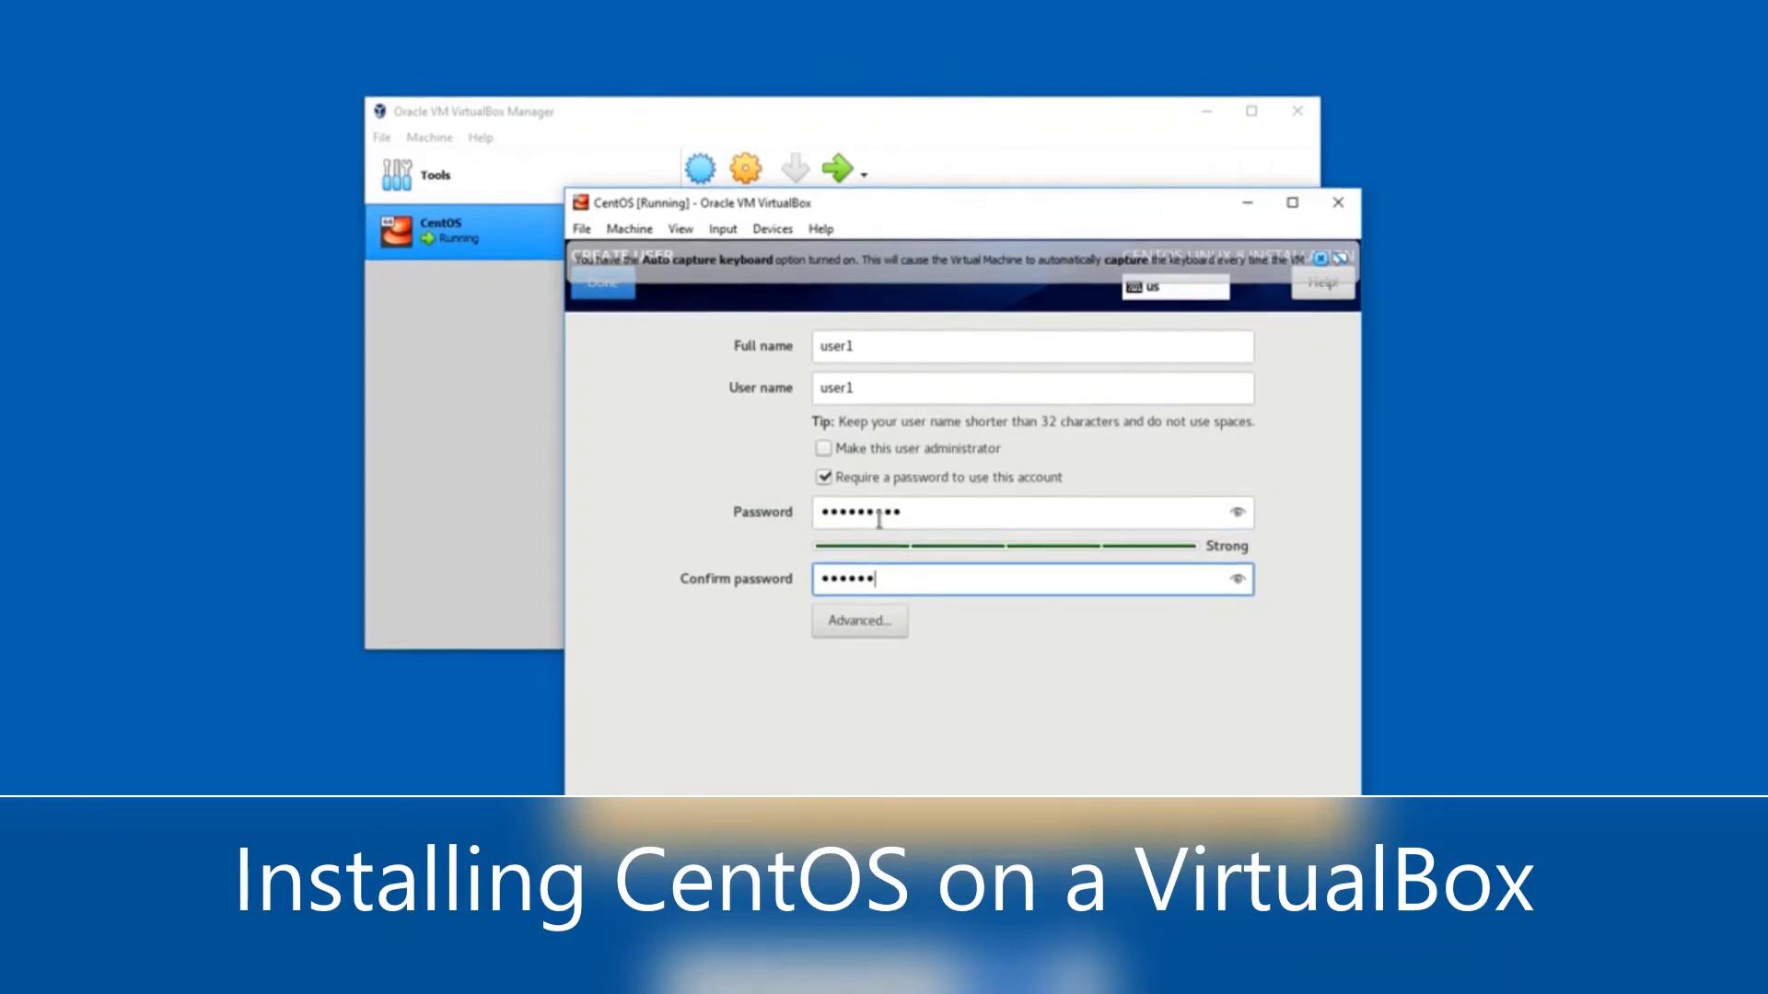
pyautogui.write('•••')
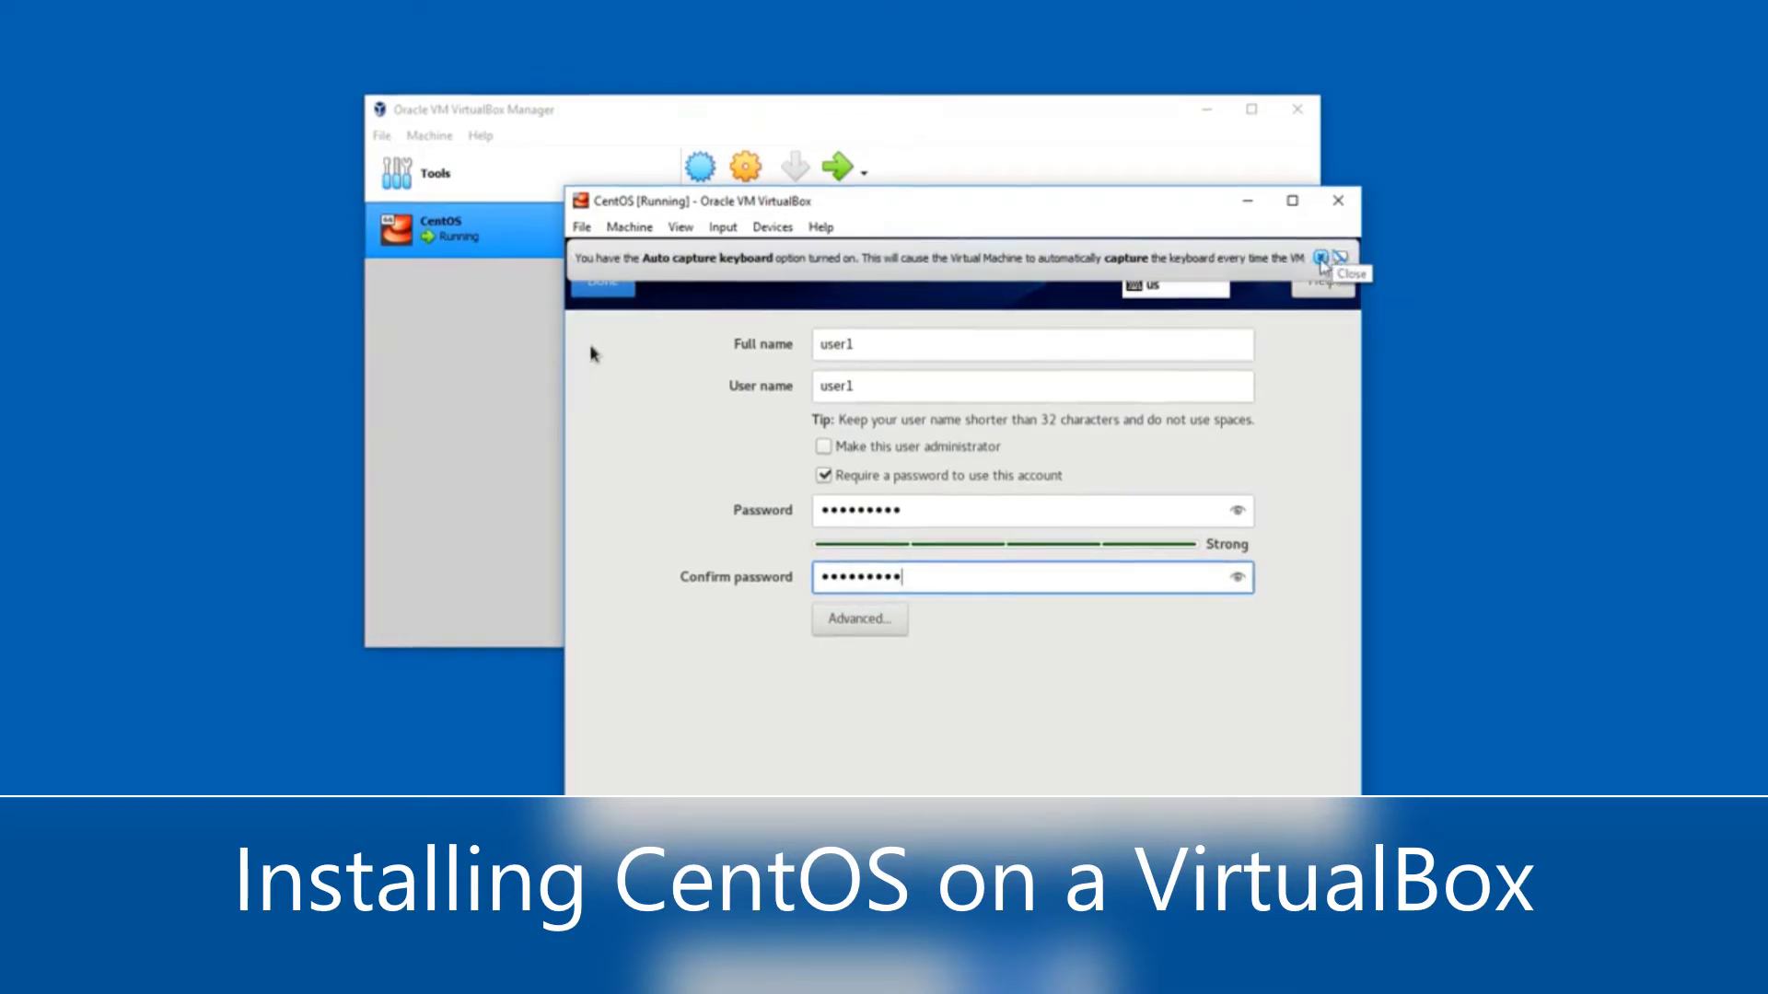
pyautogui.click(1322, 261)
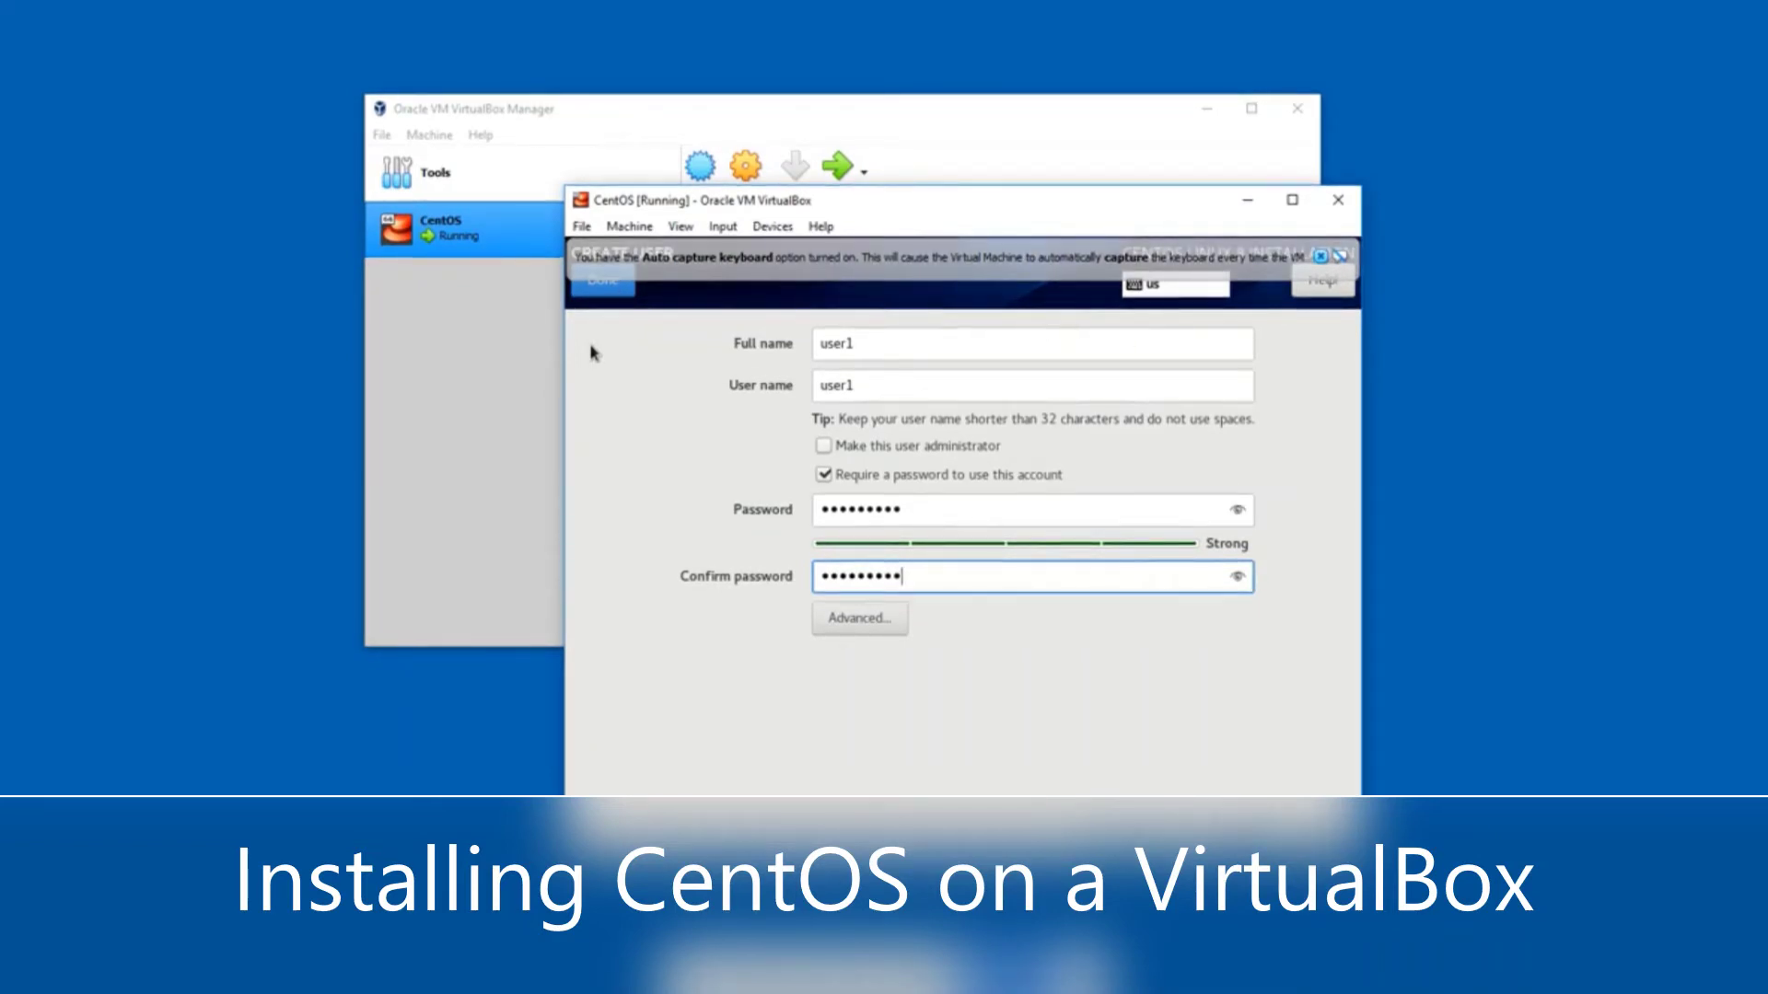
pyautogui.click(615, 290)
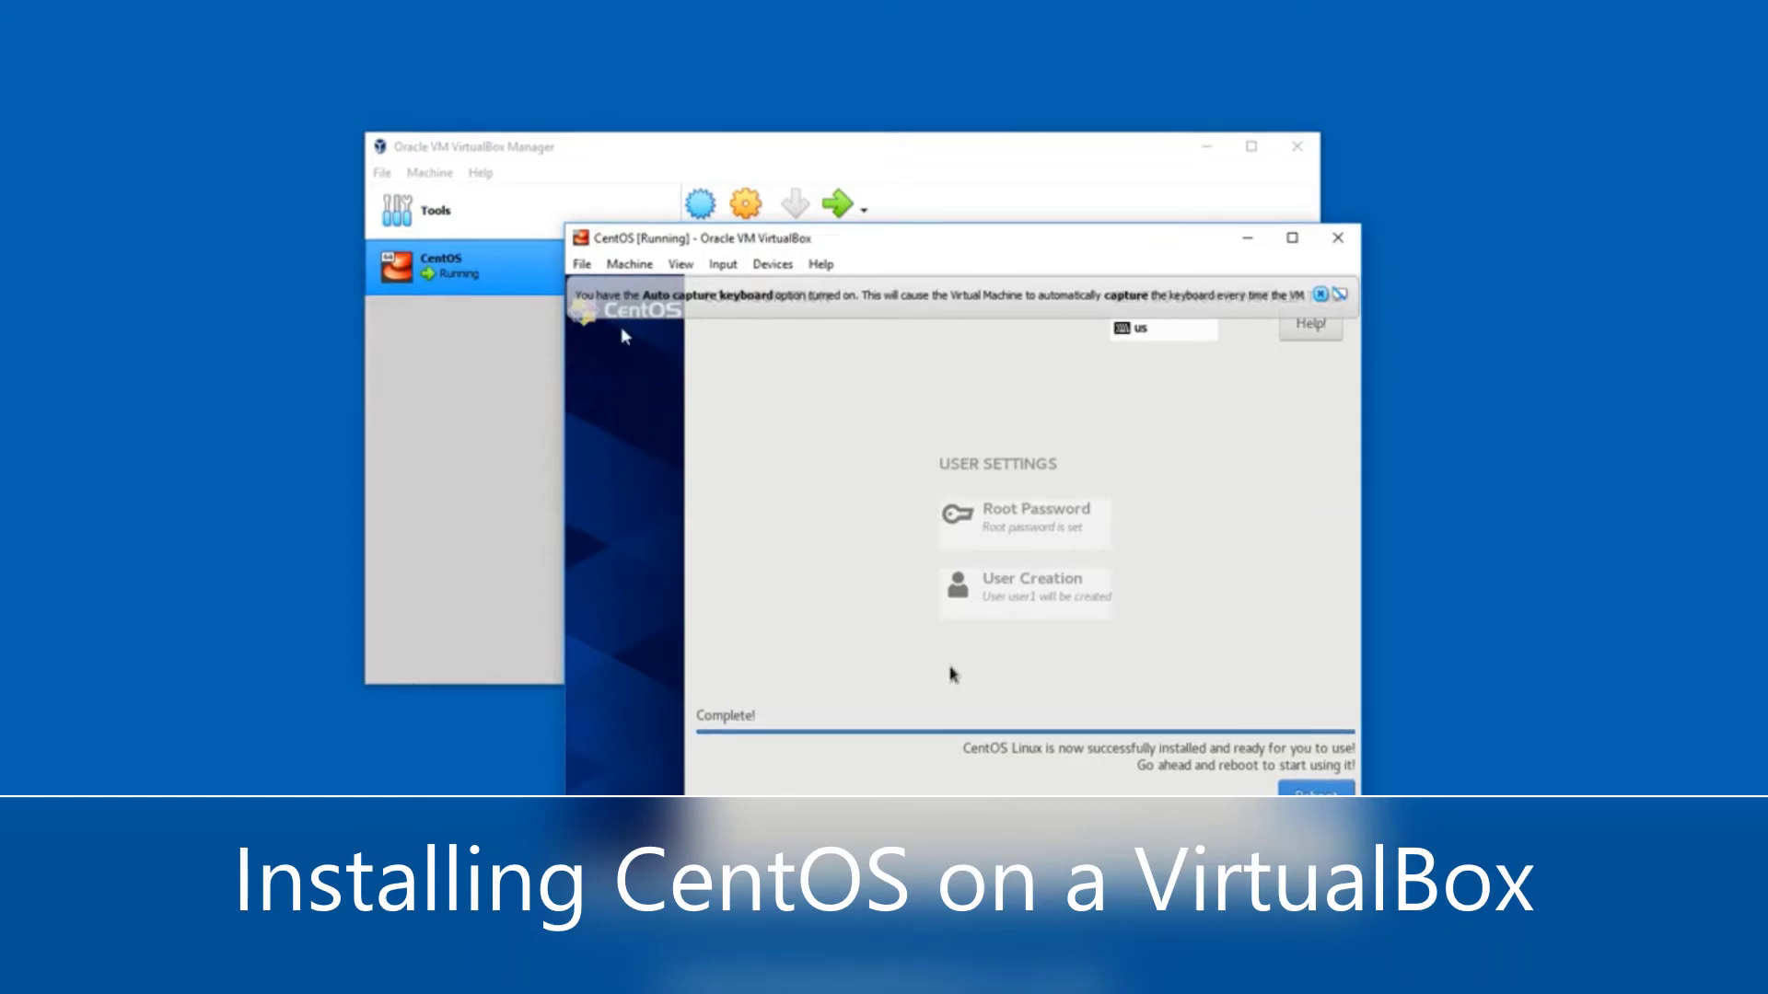
# - Remove the CentOS installation disk from the IDE Primary Master optical drive, forcing the unmount
pyautogui.click(777, 265)
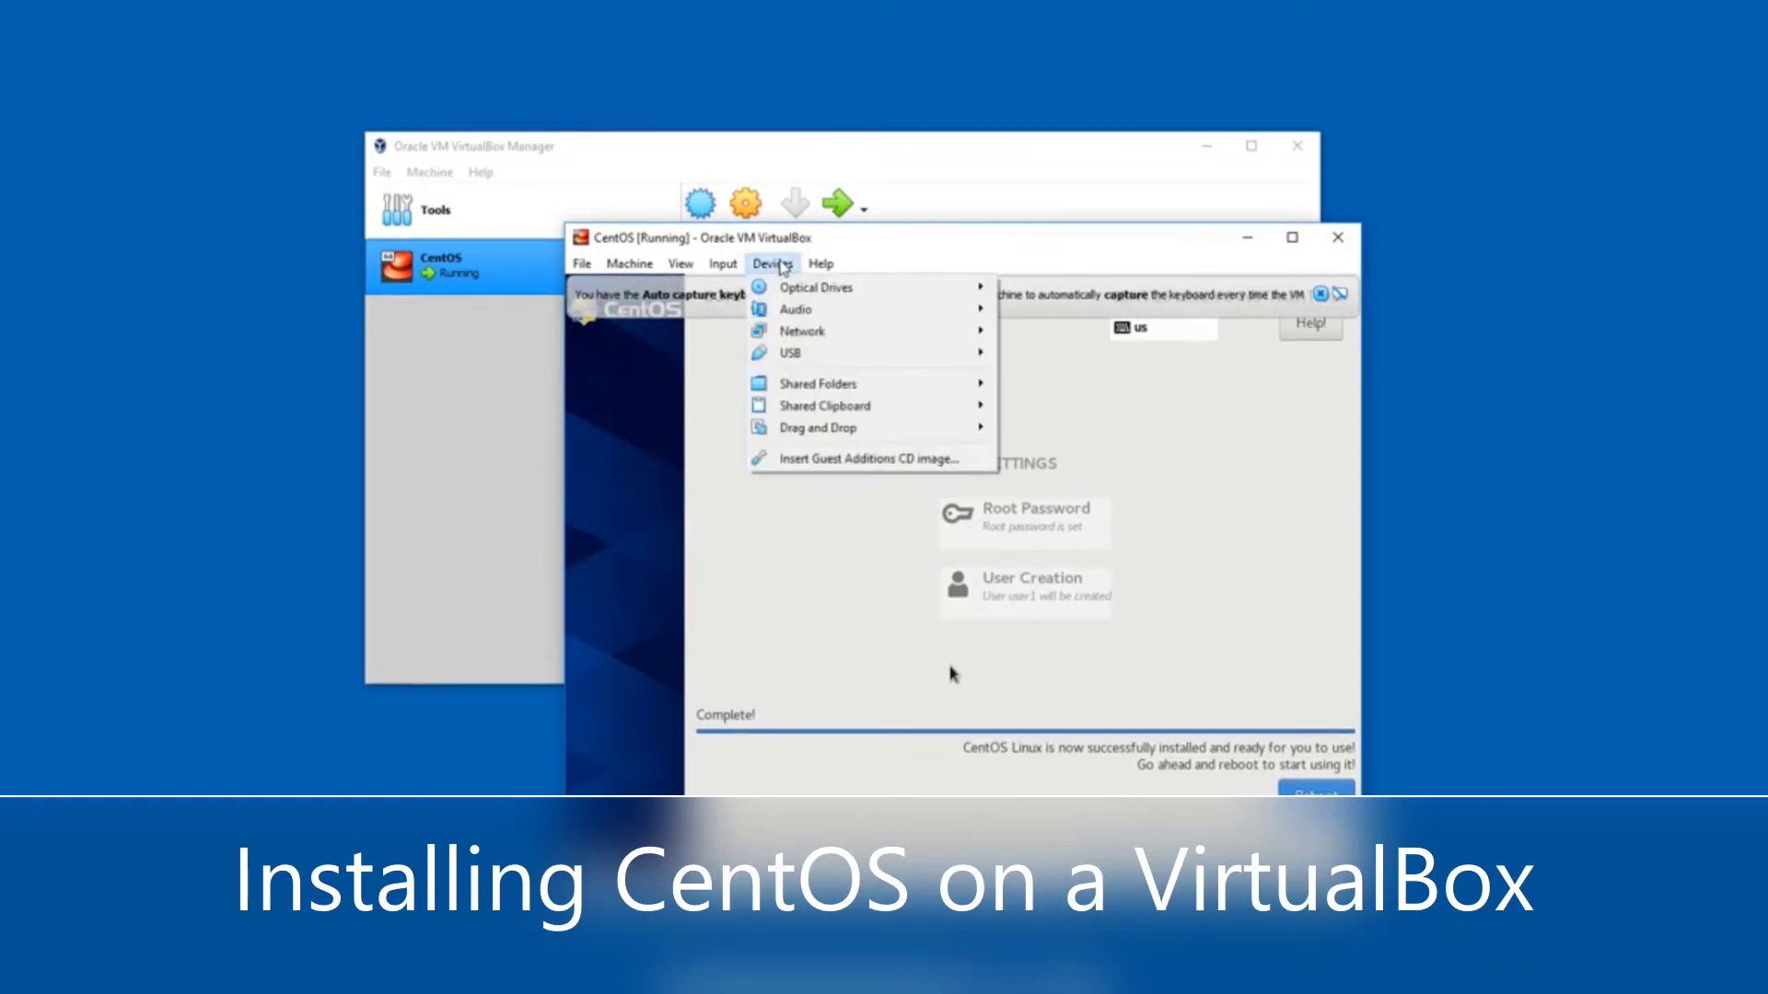
pyautogui.moveTo(817, 288)
pyautogui.moveTo(1065, 293)
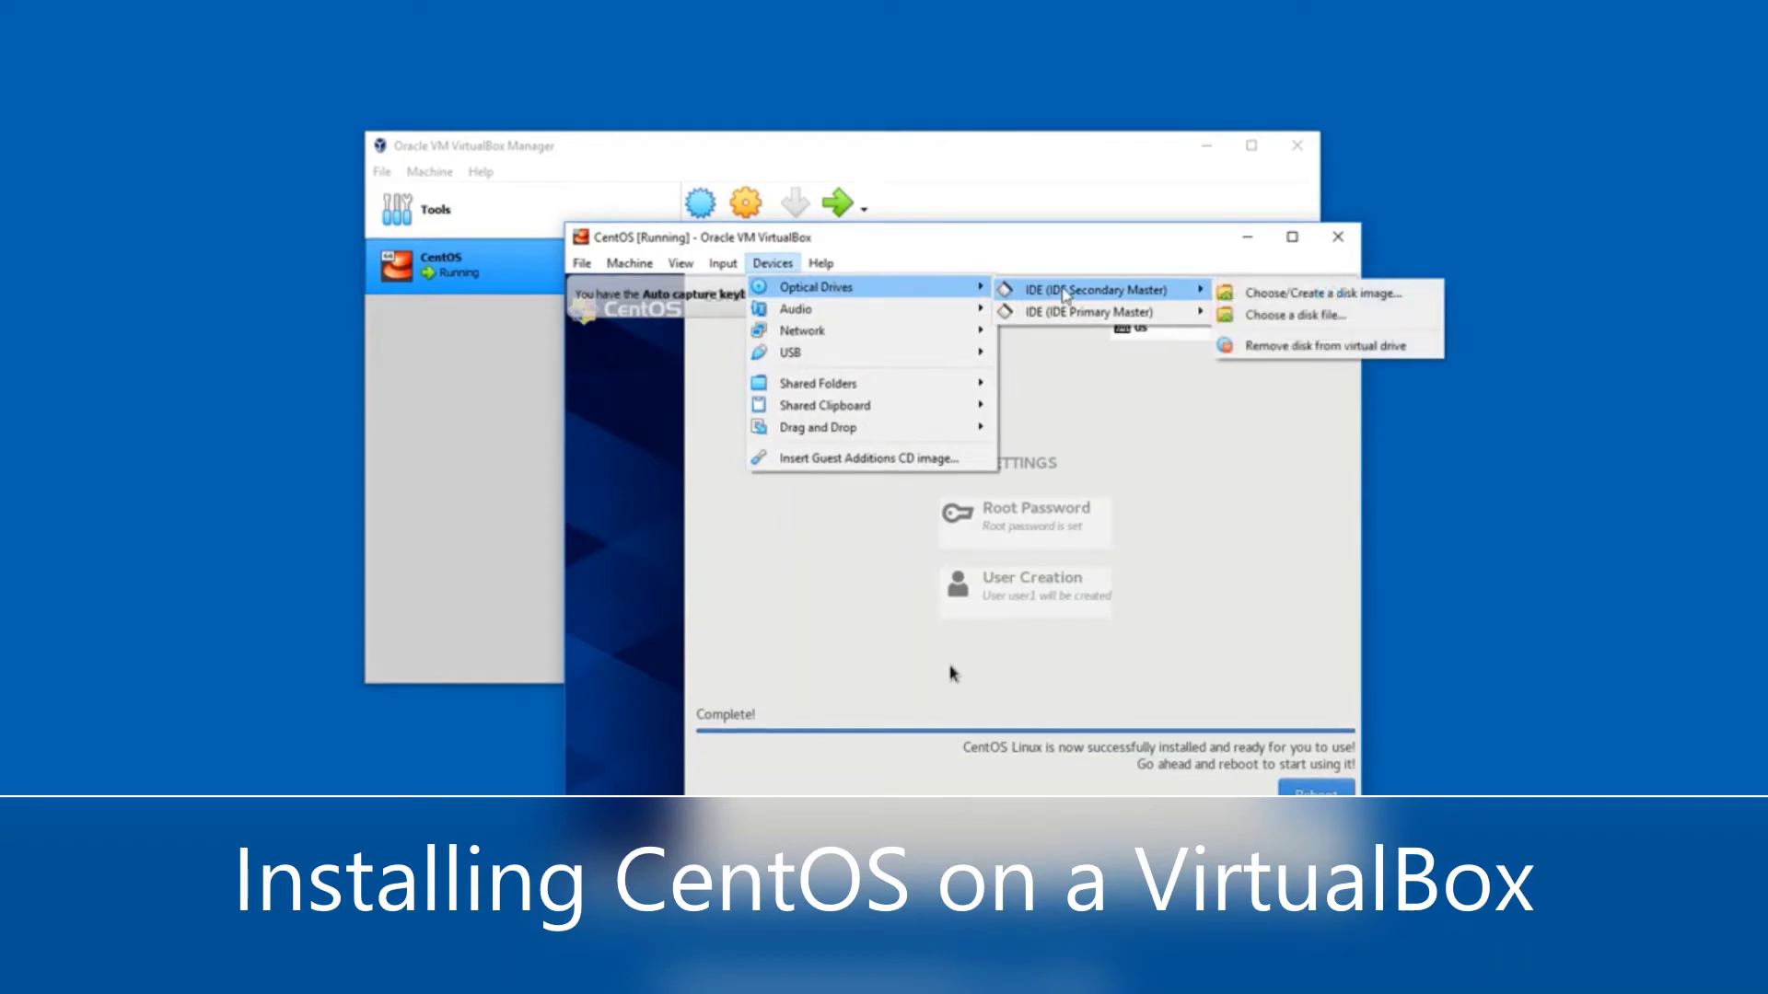
pyautogui.moveTo(1172, 317)
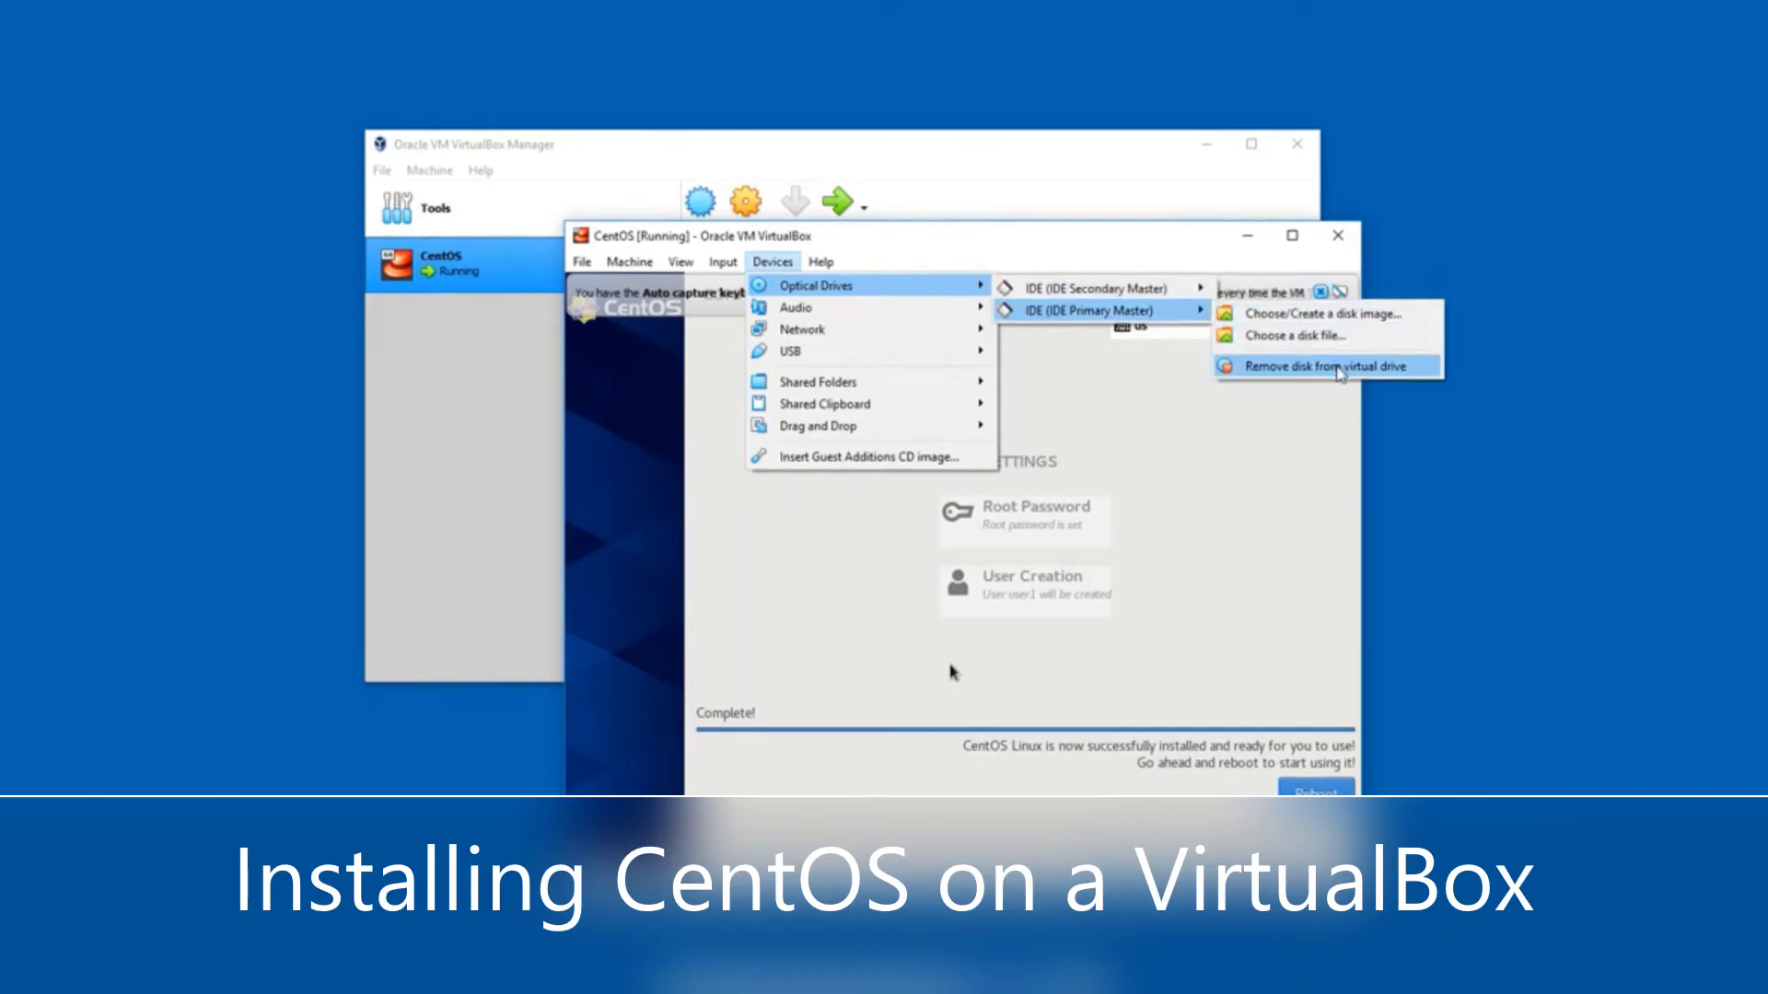
pyautogui.click(1340, 368)
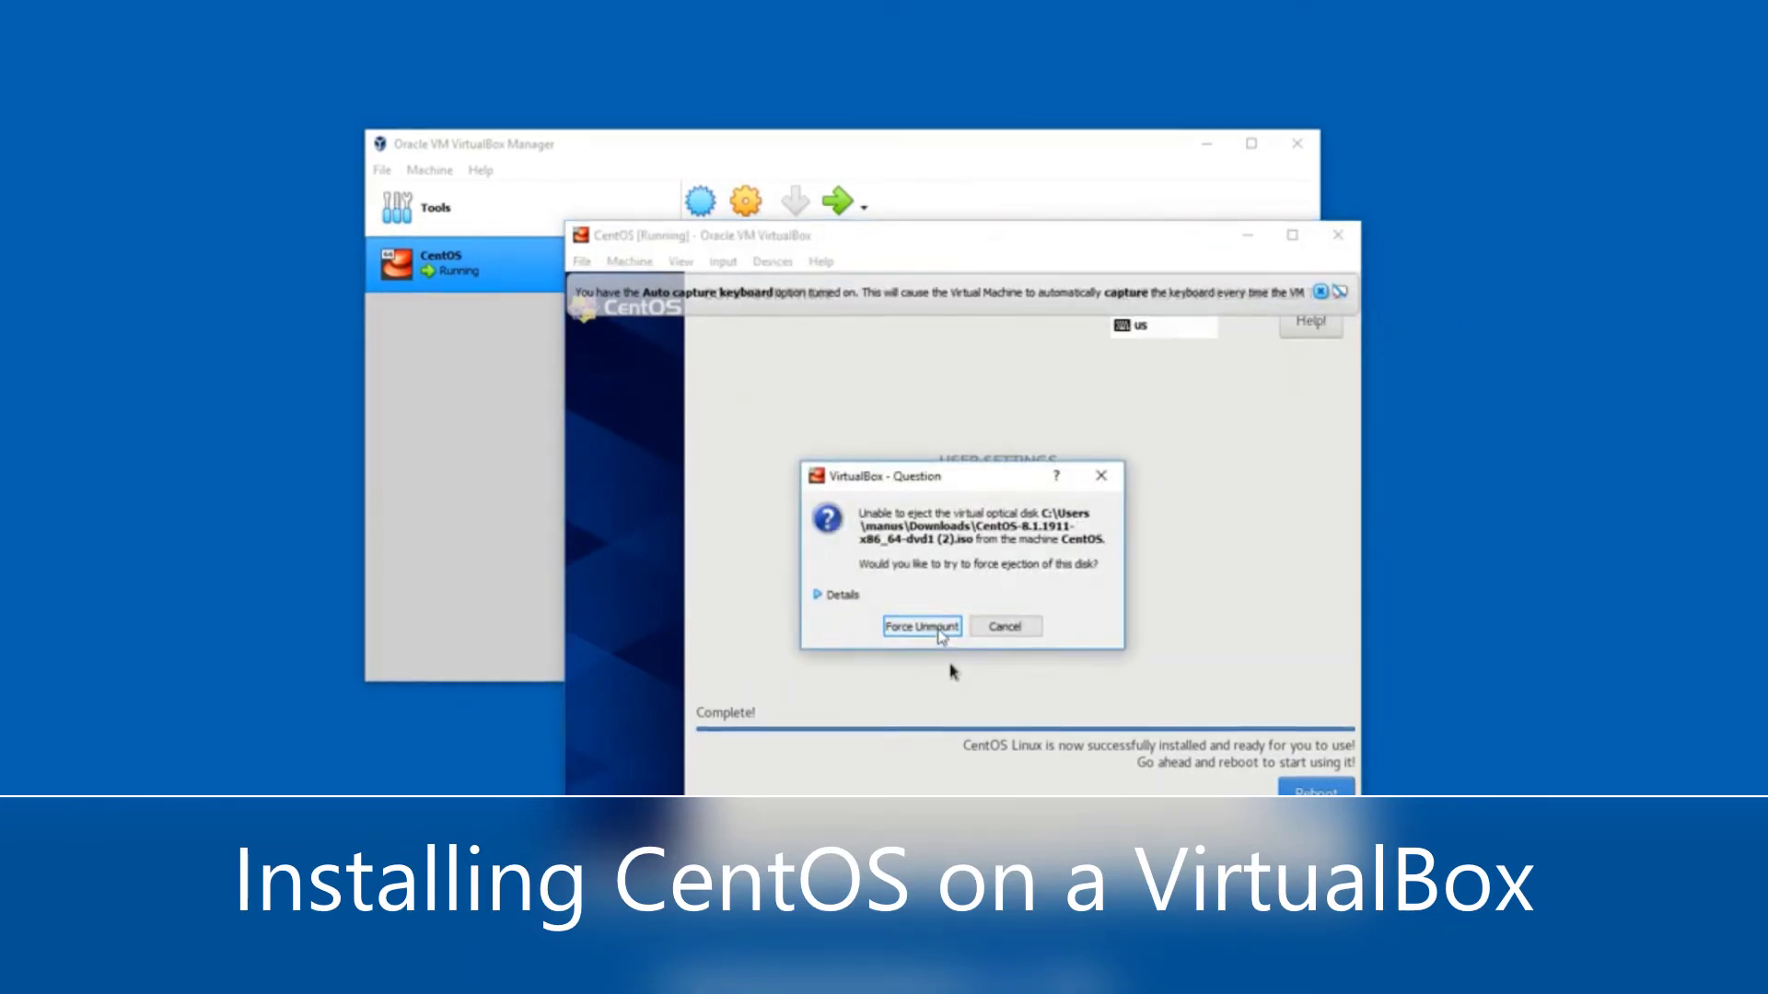
pyautogui.click(941, 634)
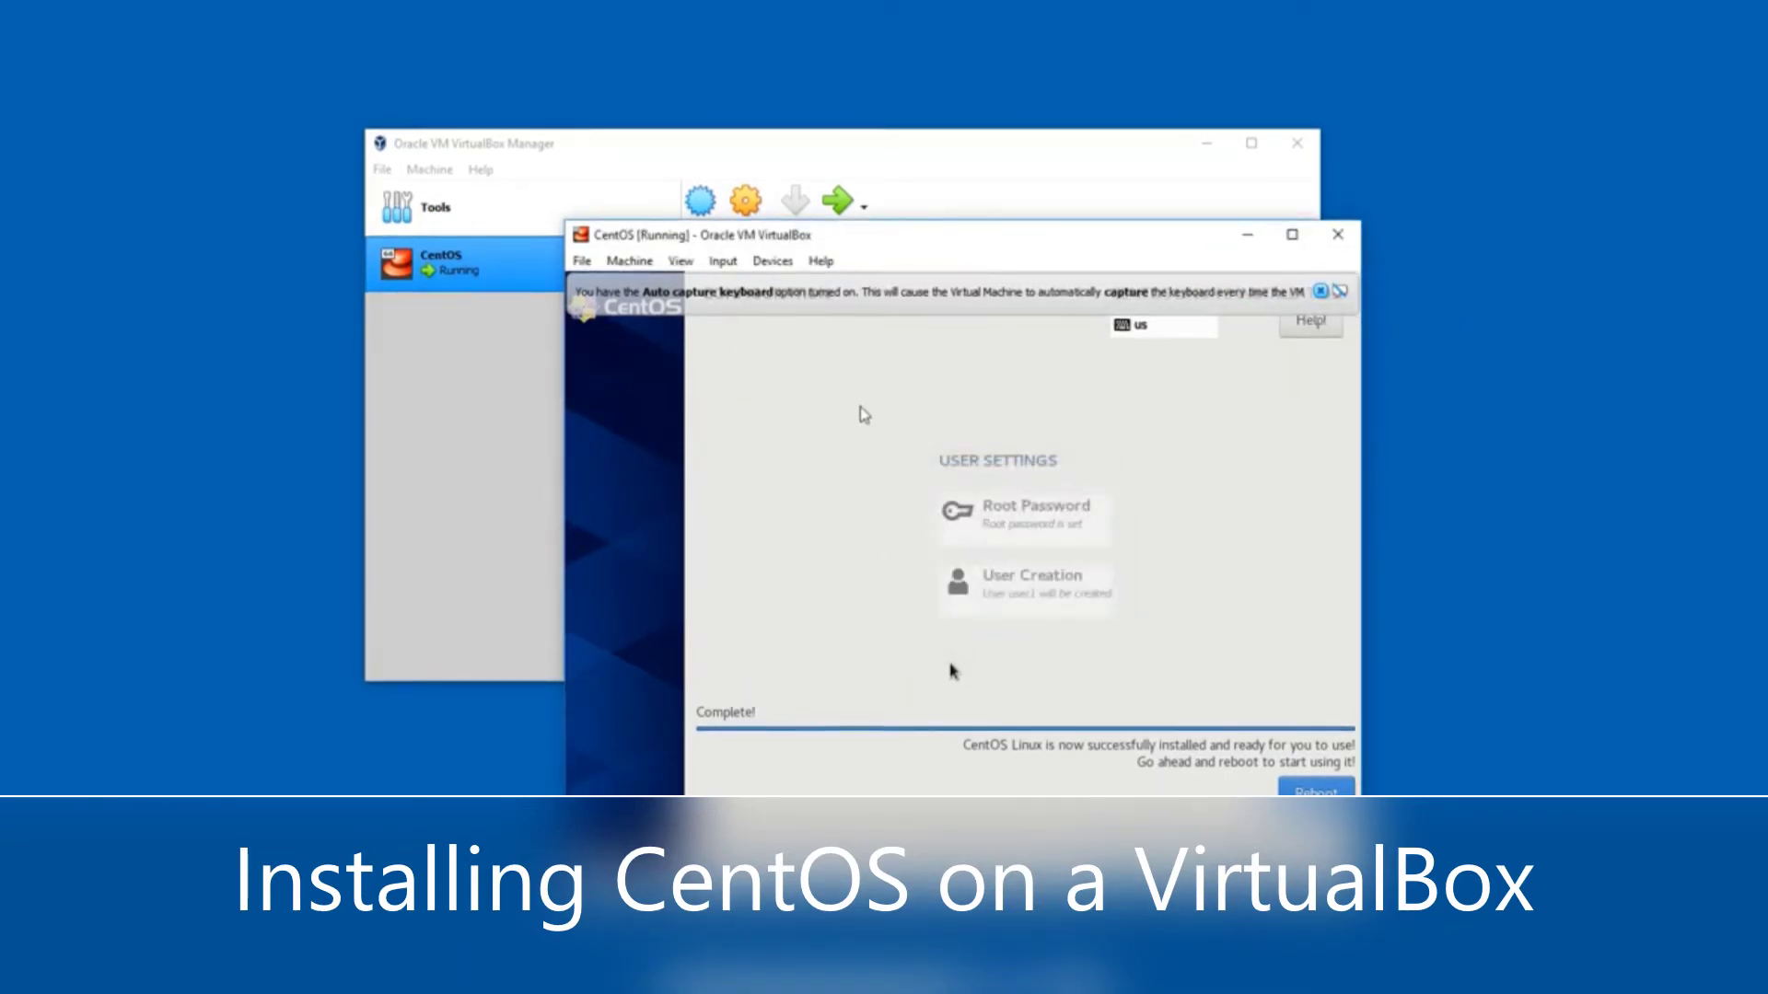
# - Reset the CentOS virtual machine so that it restarts without the installation disk
pyautogui.click(650, 267)
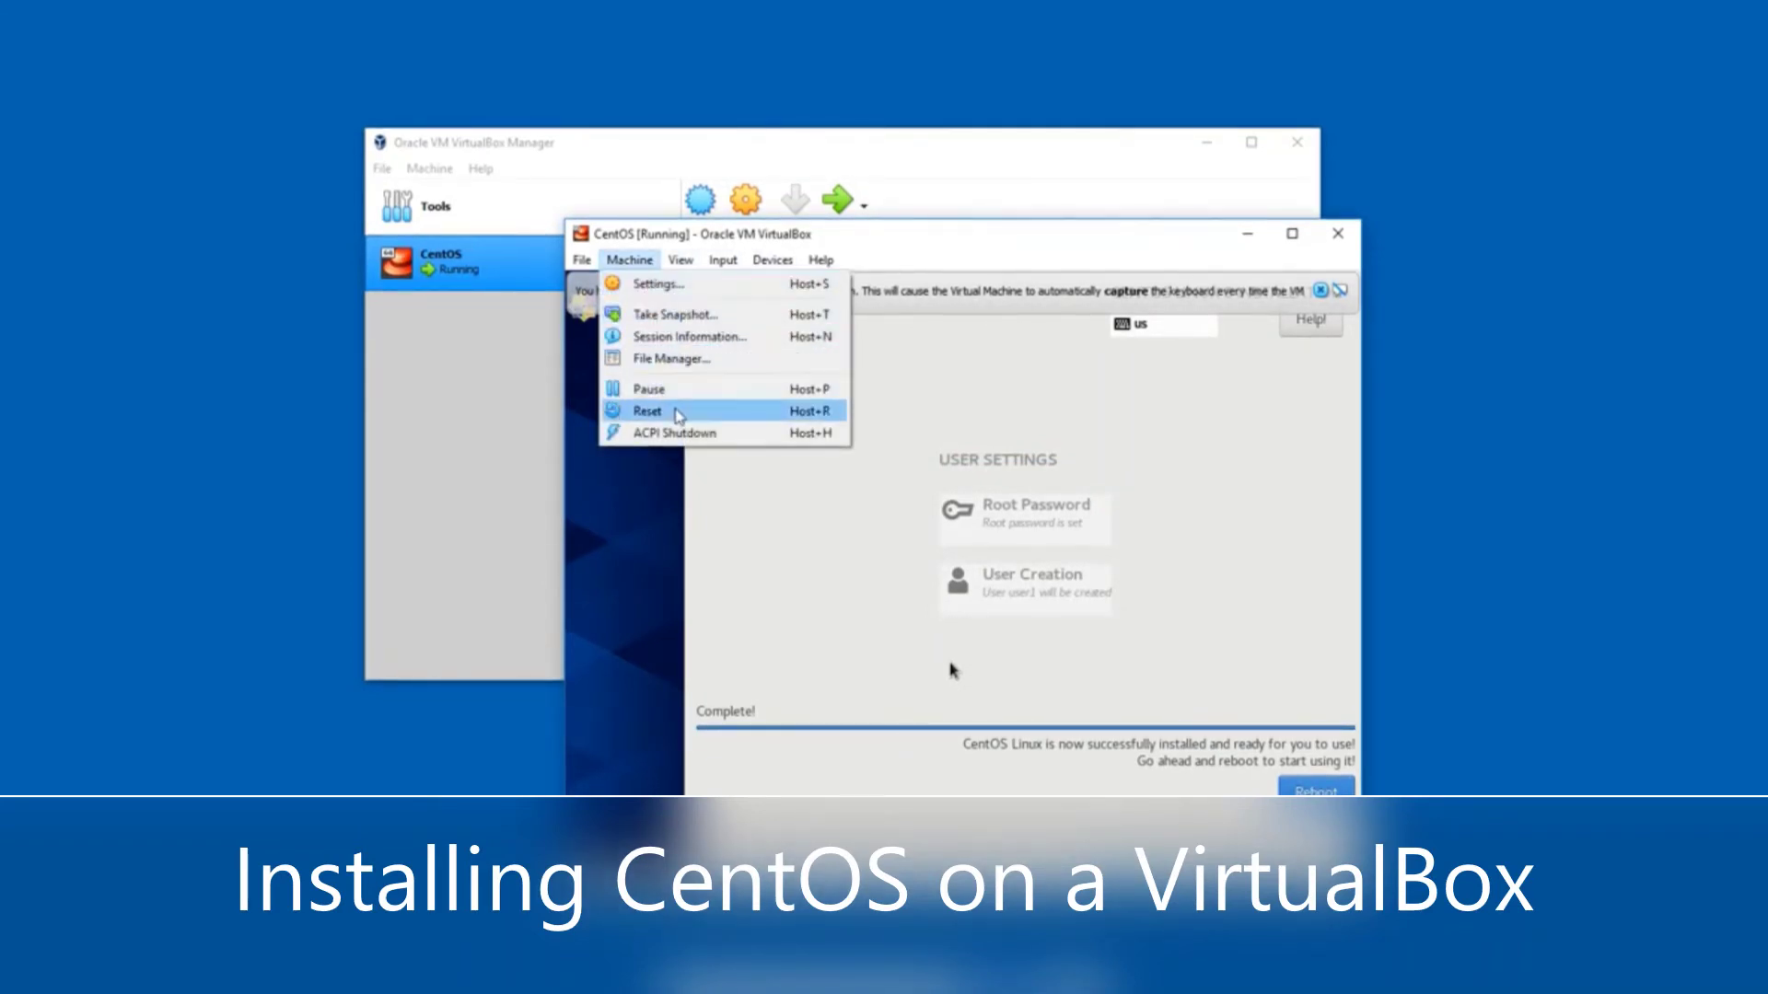
pyautogui.click(679, 415)
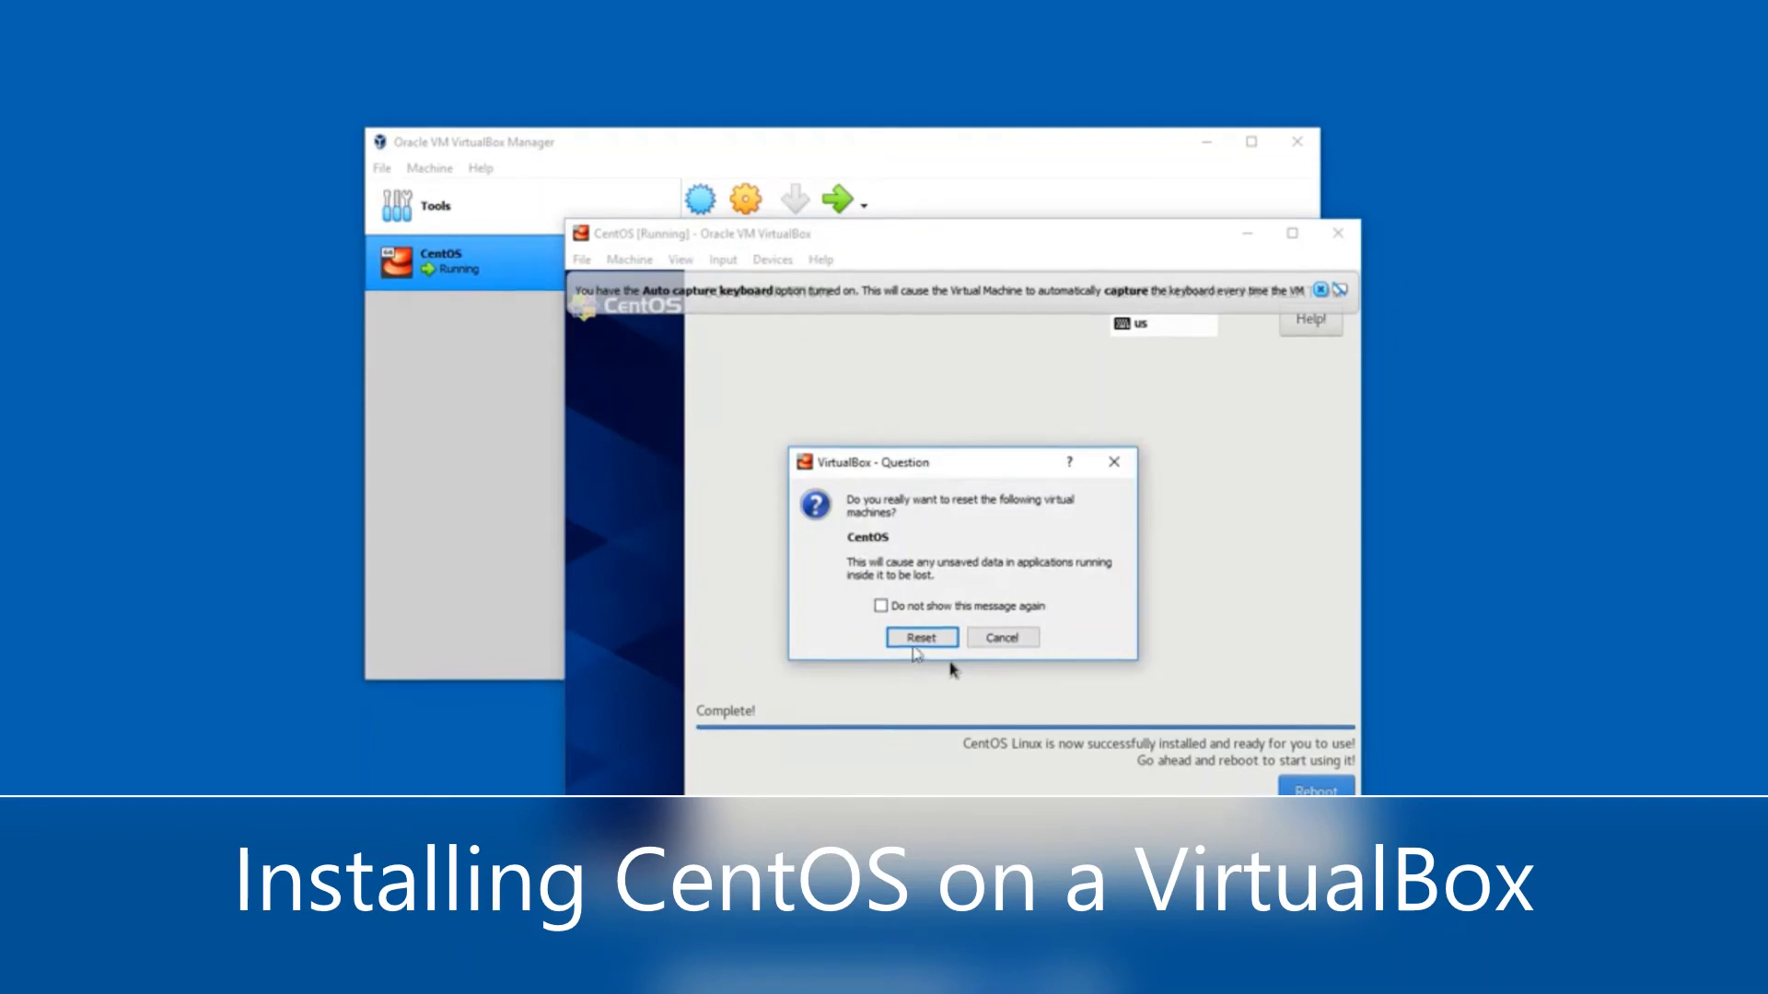
pyautogui.click(916, 640)
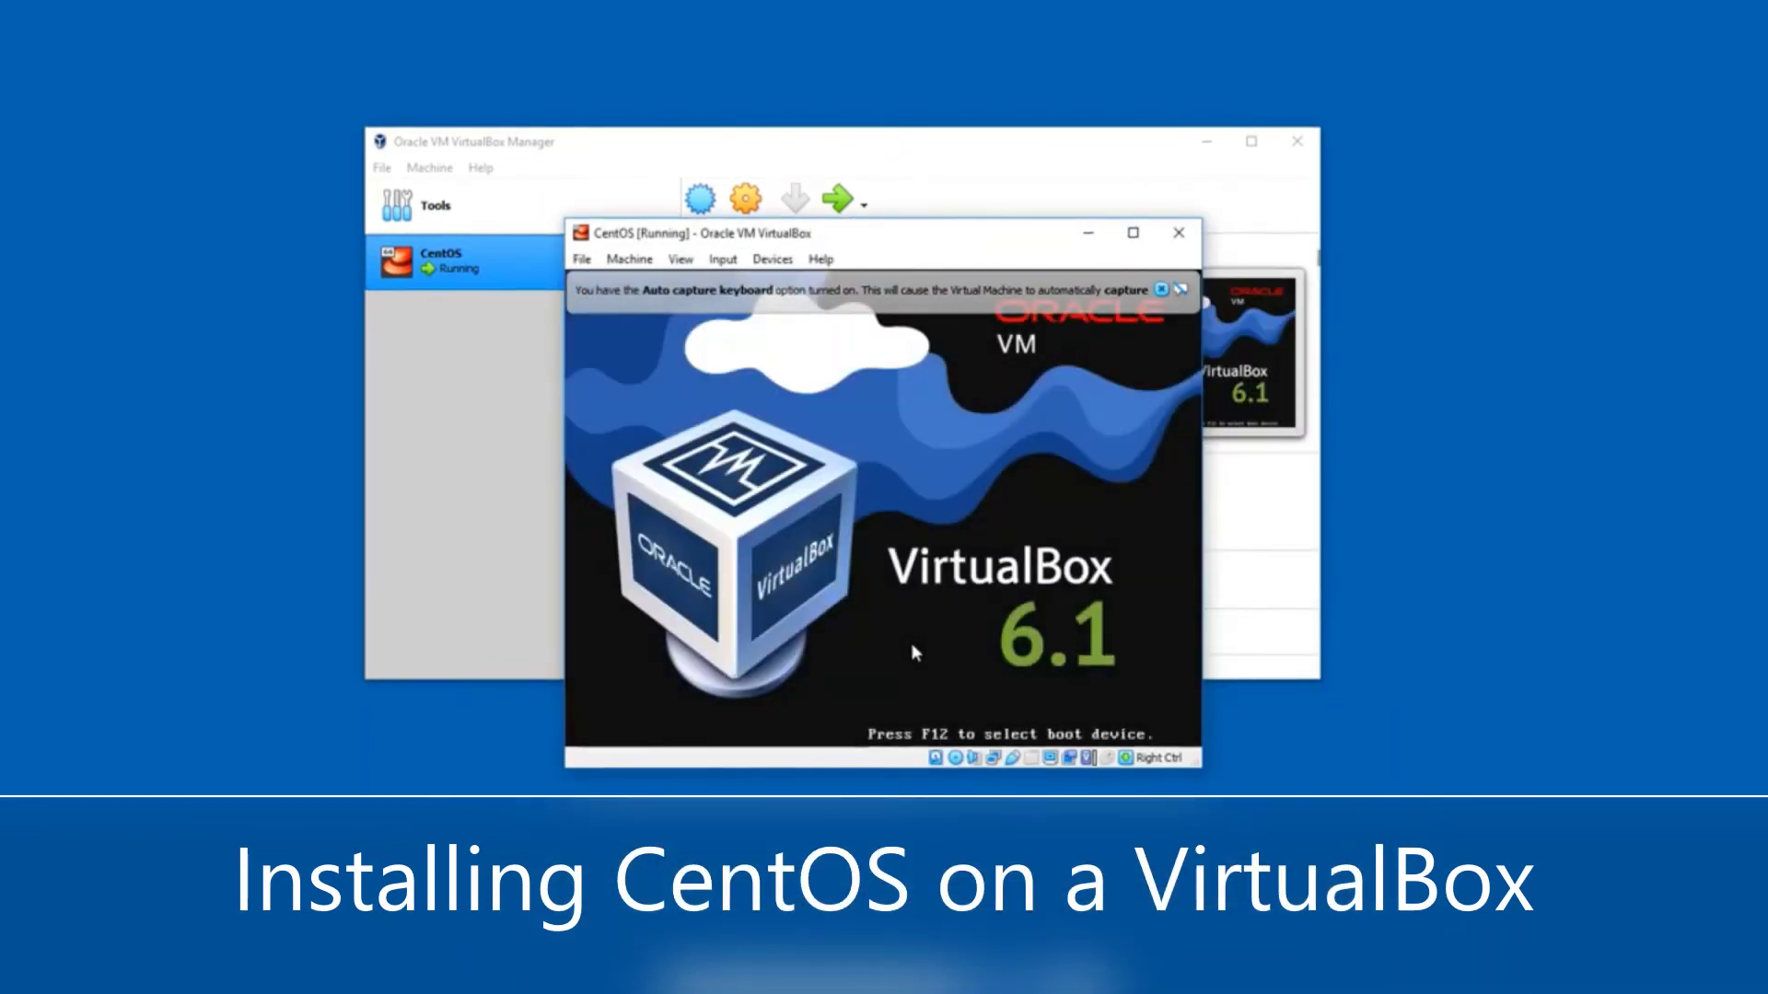